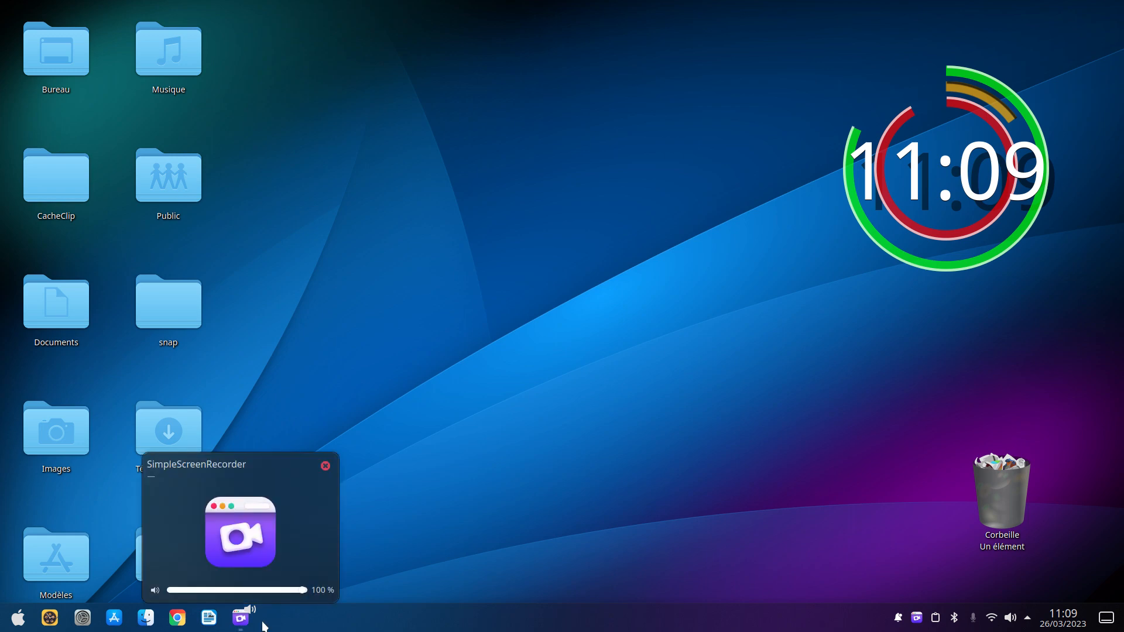
# Open the system settings and show the general behaviour page of the workspace behaviour section.
pyautogui.click(83, 623)
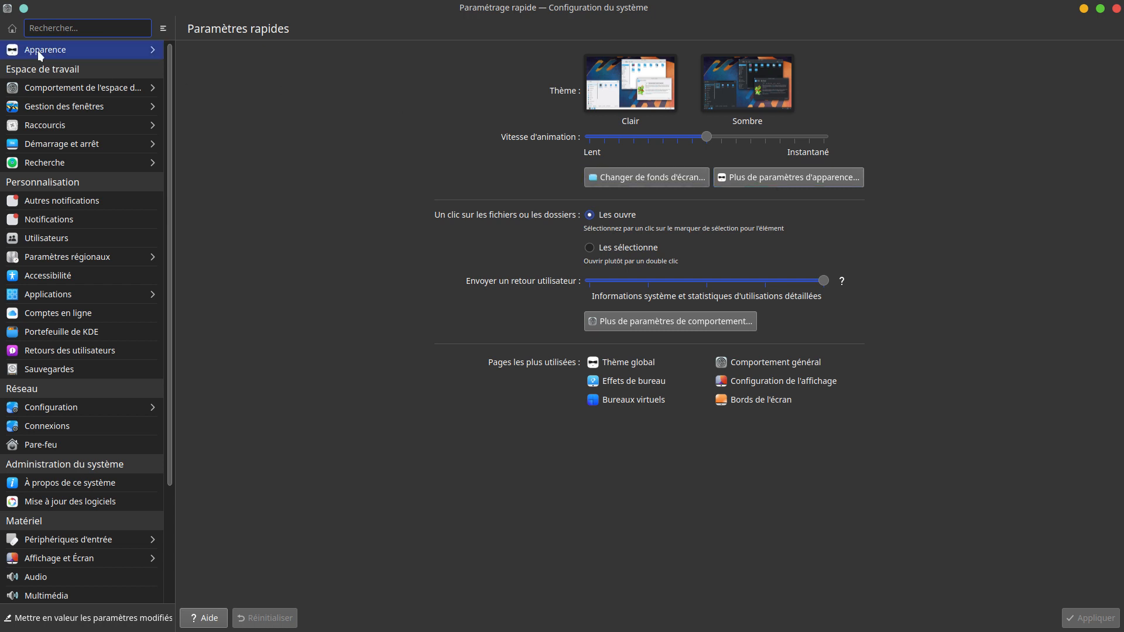
pyautogui.moveTo(50, 51)
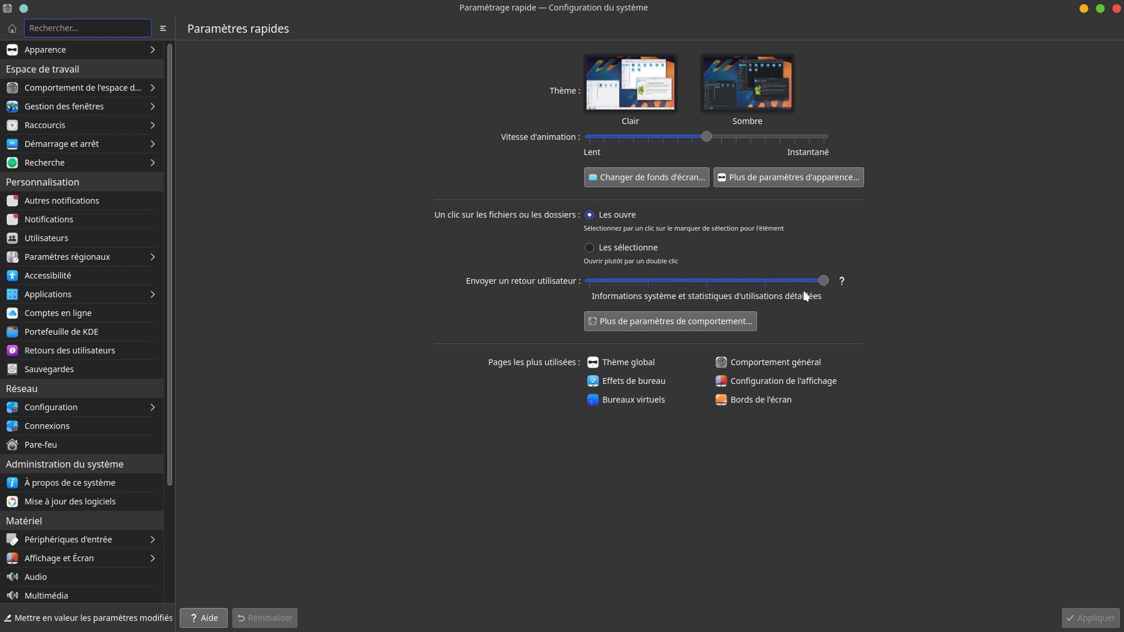
pyautogui.click(842, 282)
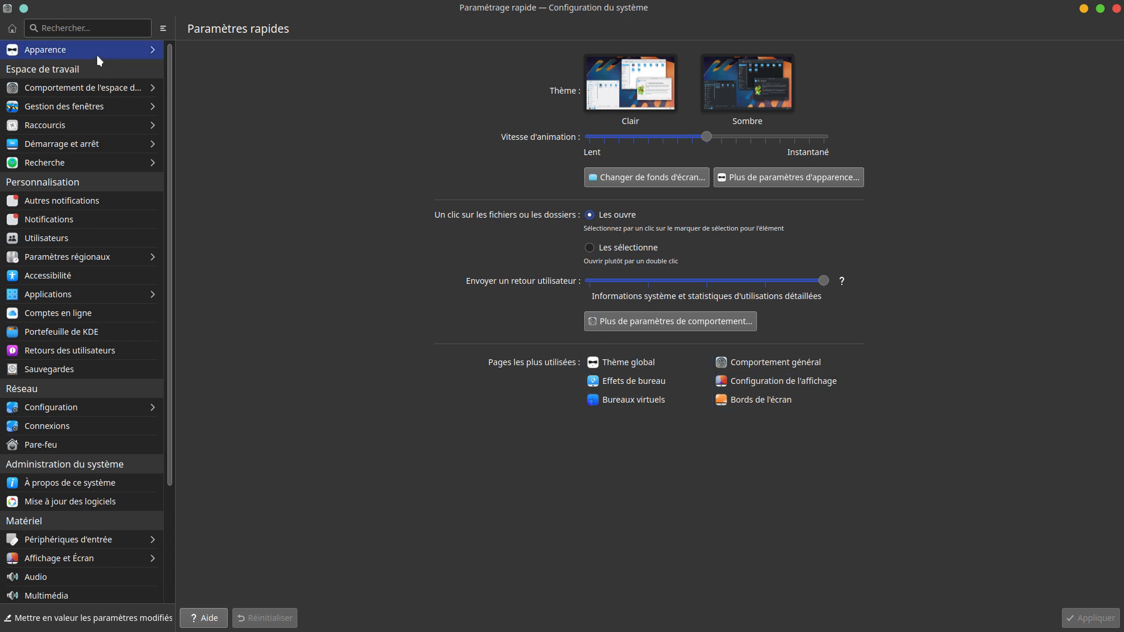
pyautogui.moveTo(81, 49)
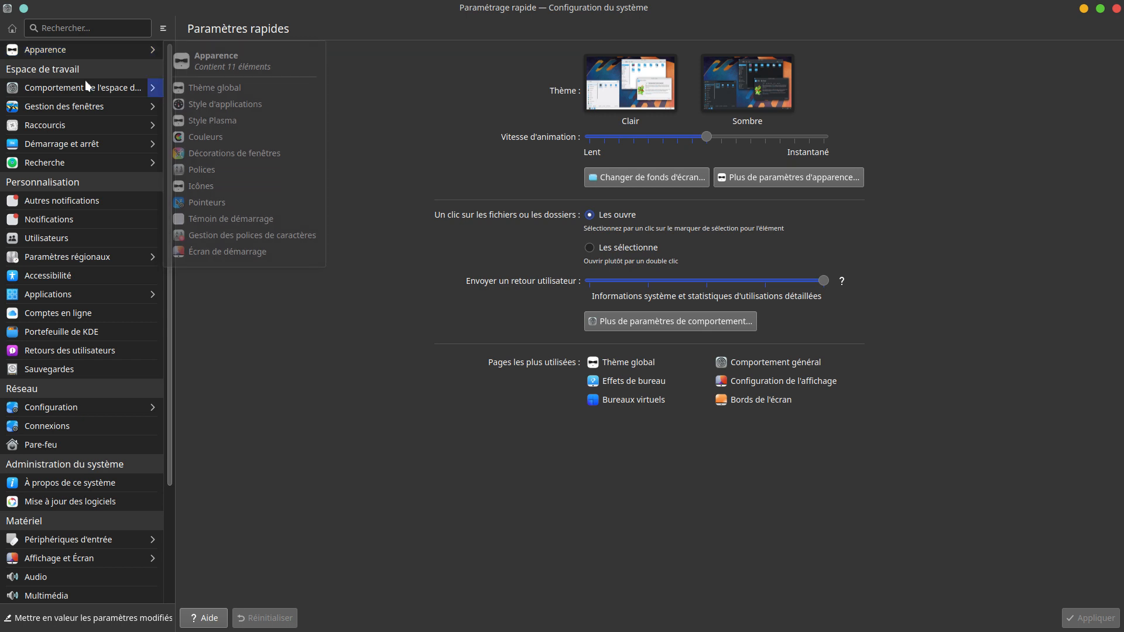
pyautogui.moveTo(101, 92)
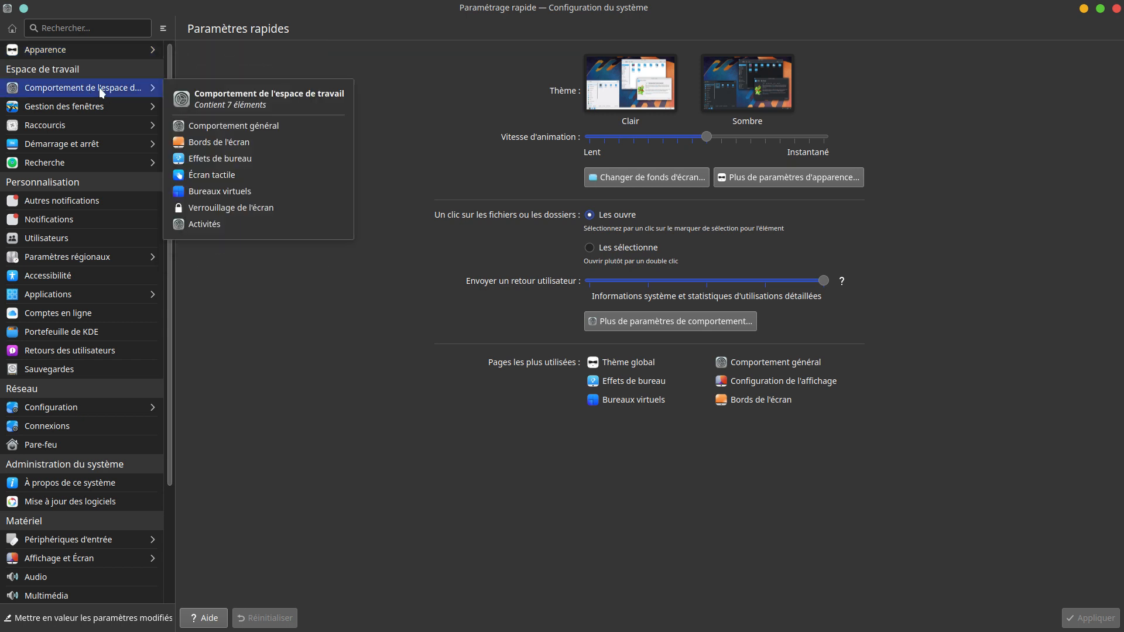
pyautogui.click(101, 92)
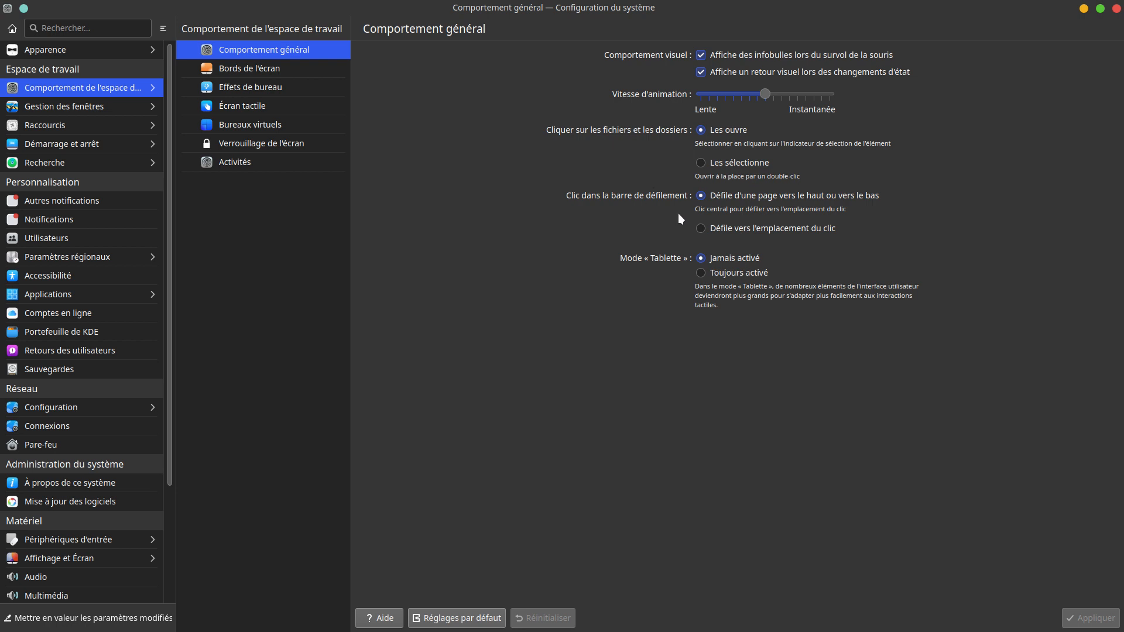
# In the screen edges settings, assign Afficher le bureau to the bottom-right screen corner, apply it and test the corner.
pyautogui.click(276, 74)
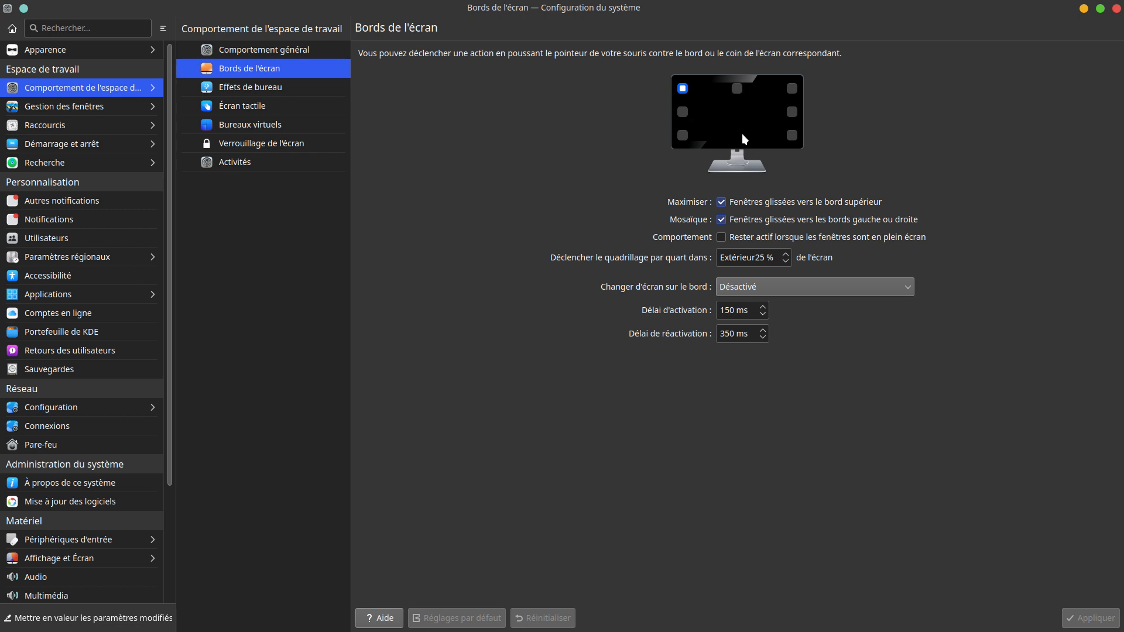
pyautogui.click(792, 134)
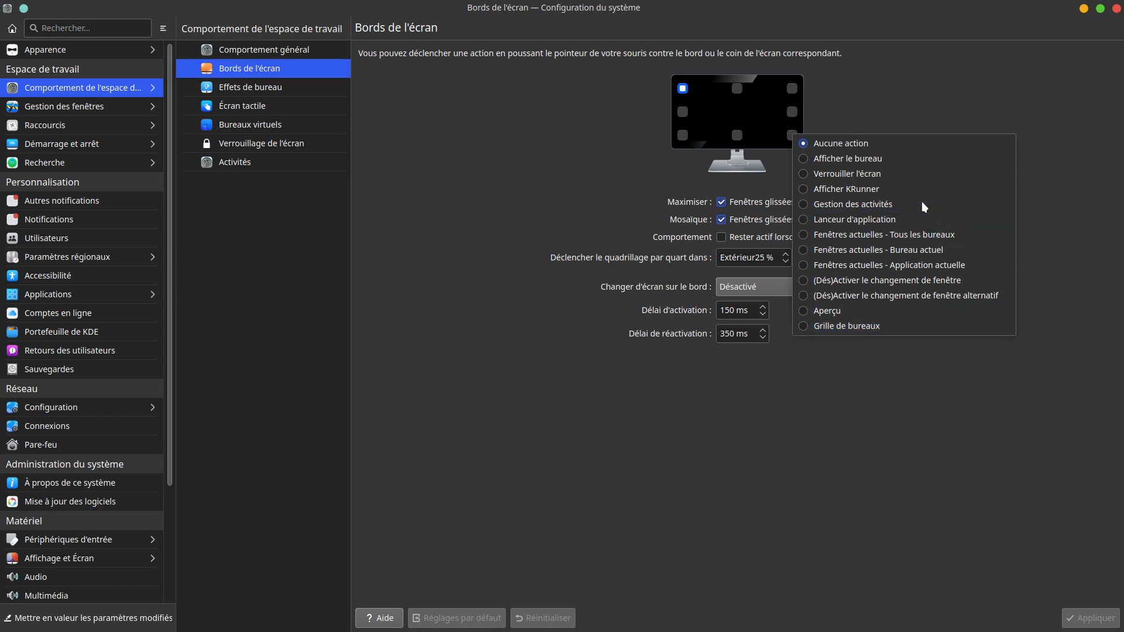
pyautogui.click(804, 158)
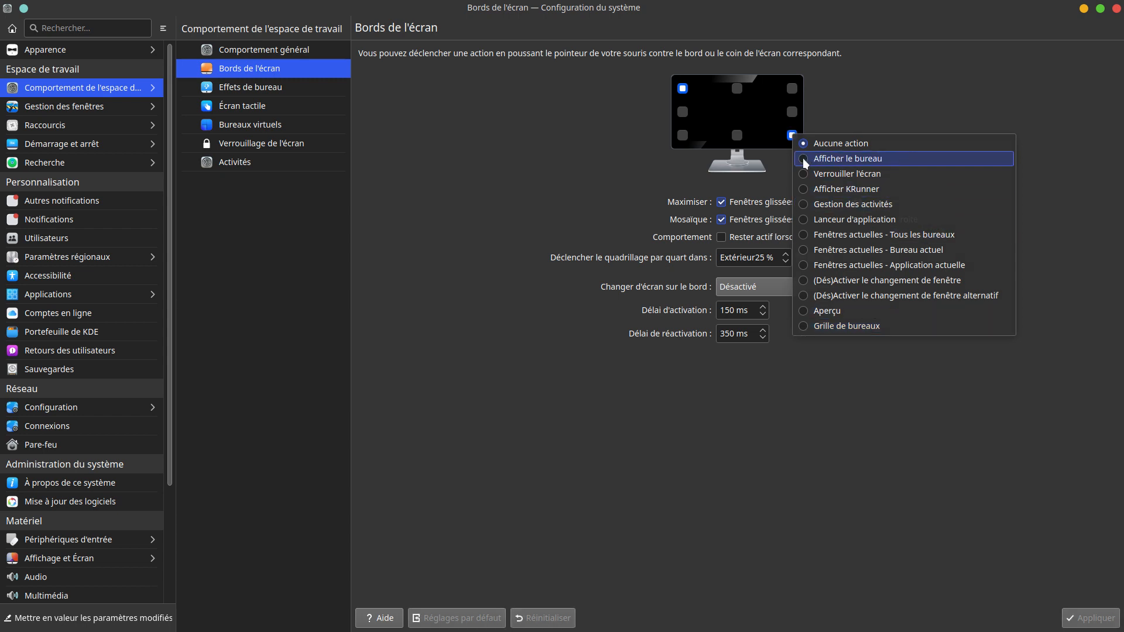
pyautogui.click(1082, 613)
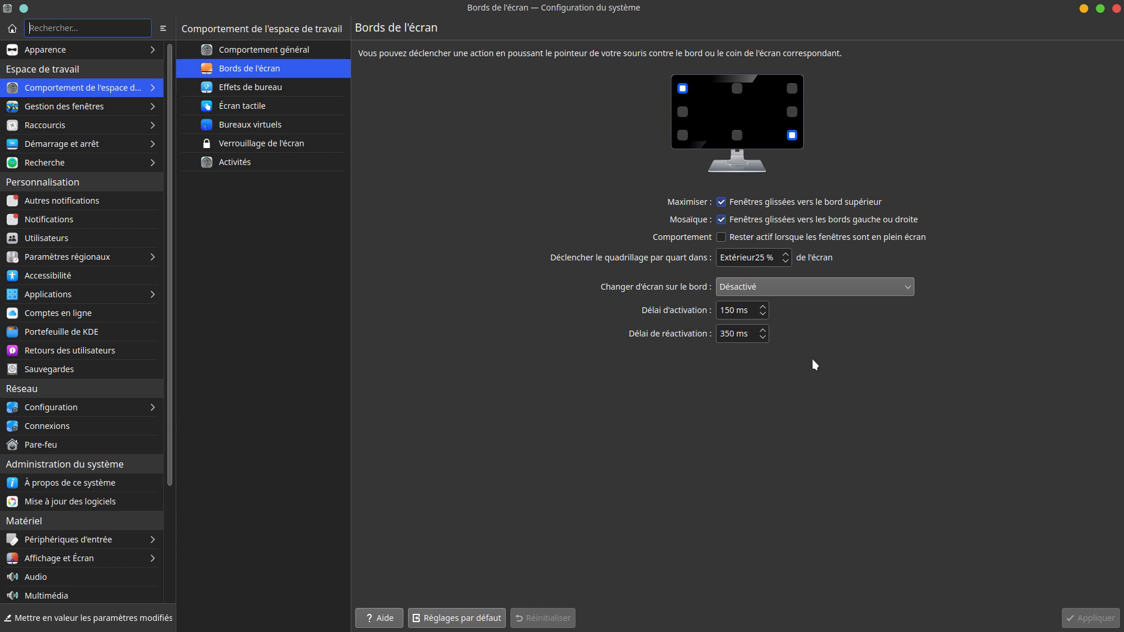
pyautogui.moveTo(1121, 629)
# Set the bottom-right screen corner back to Aucune action and apply the change.
pyautogui.click(792, 138)
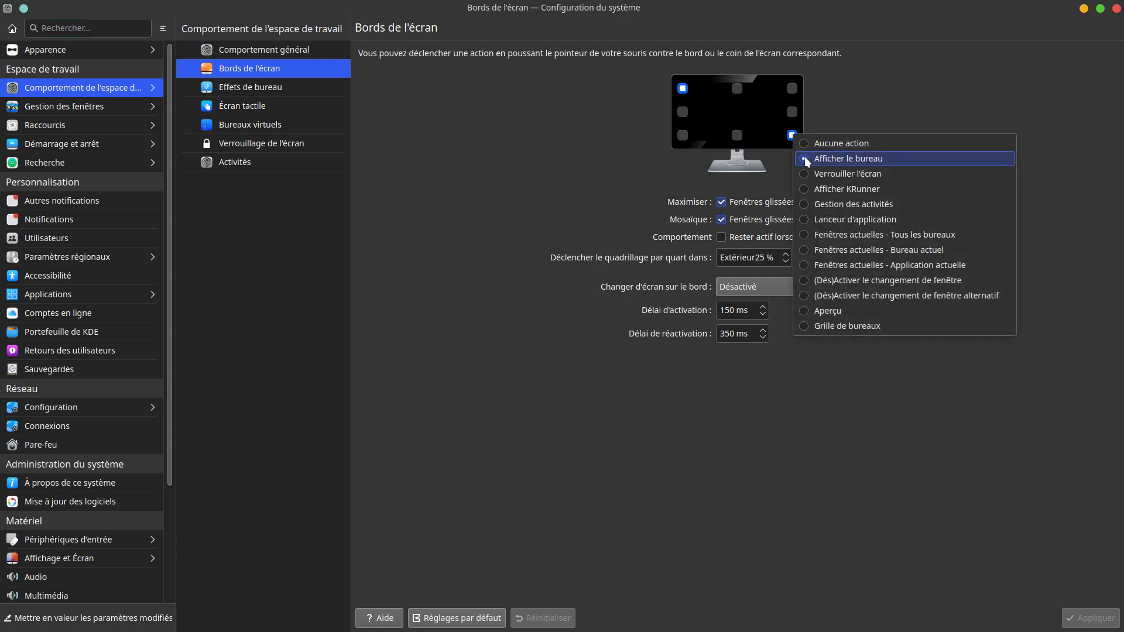
pyautogui.click(804, 158)
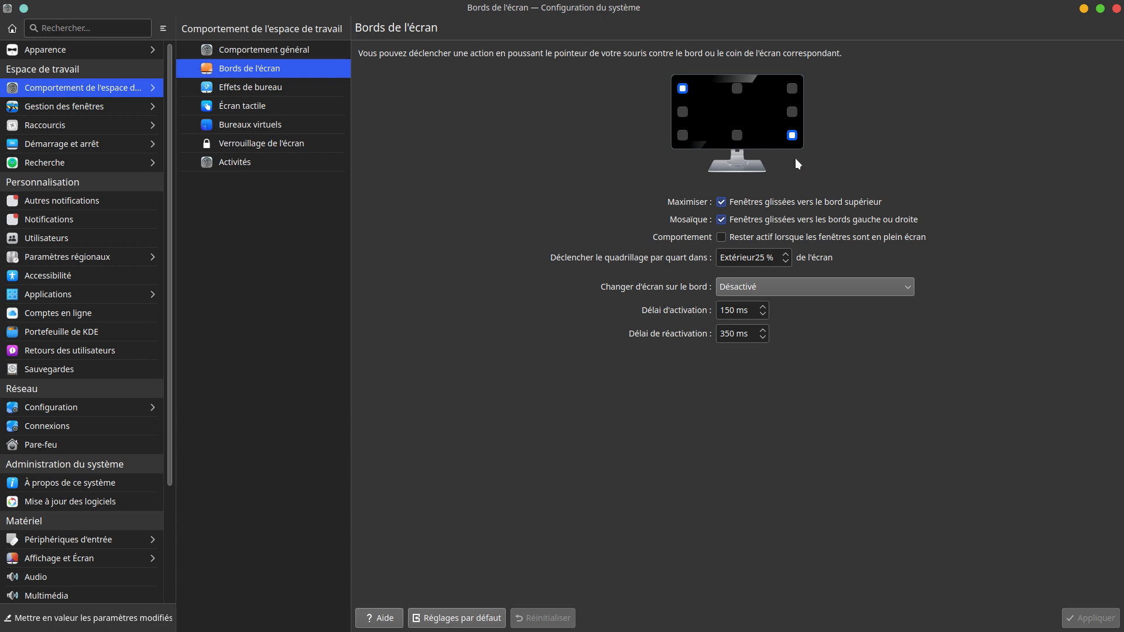
pyautogui.click(793, 139)
pyautogui.click(843, 149)
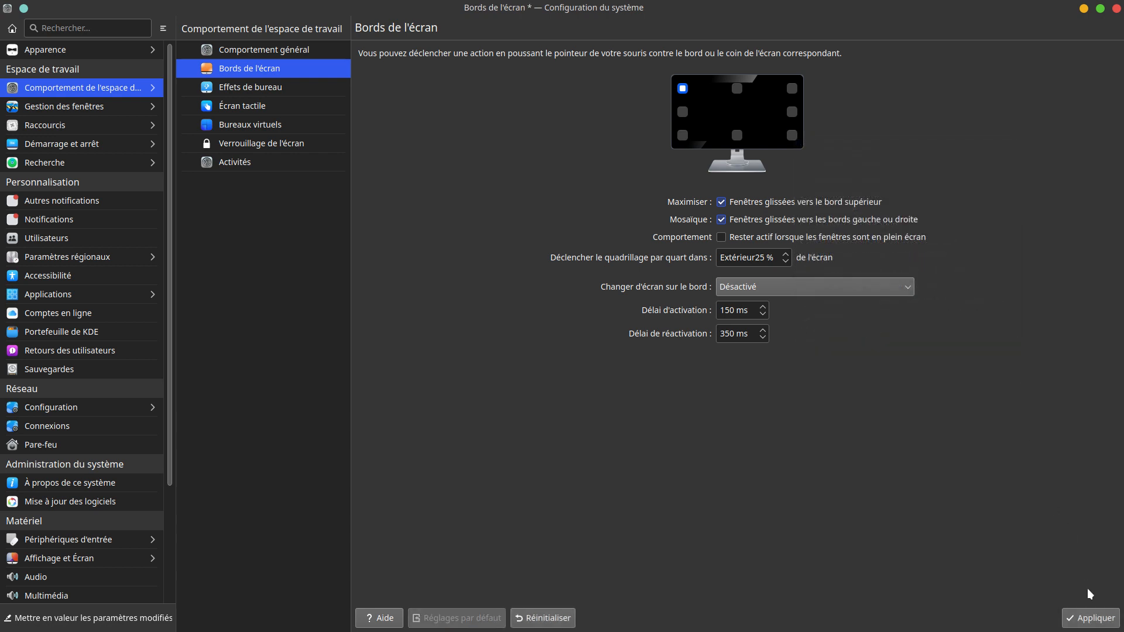
pyautogui.click(1092, 617)
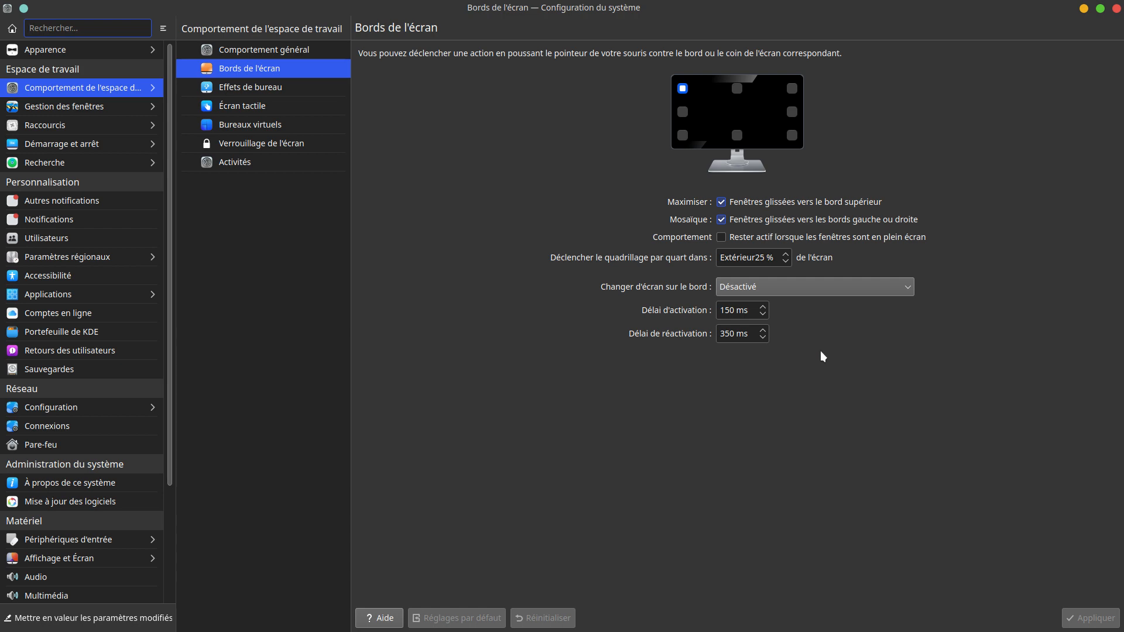
# Open the desktop effects settings and go to the window opening and closing animations.
pyautogui.click(287, 85)
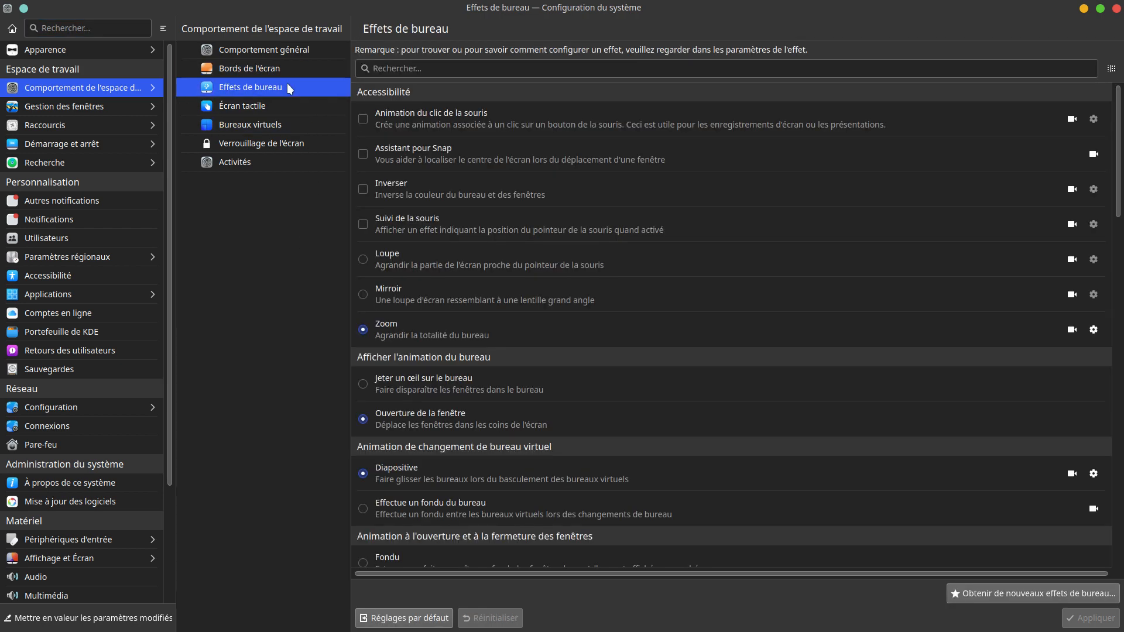
pyautogui.scroll(-3, 650, 437)
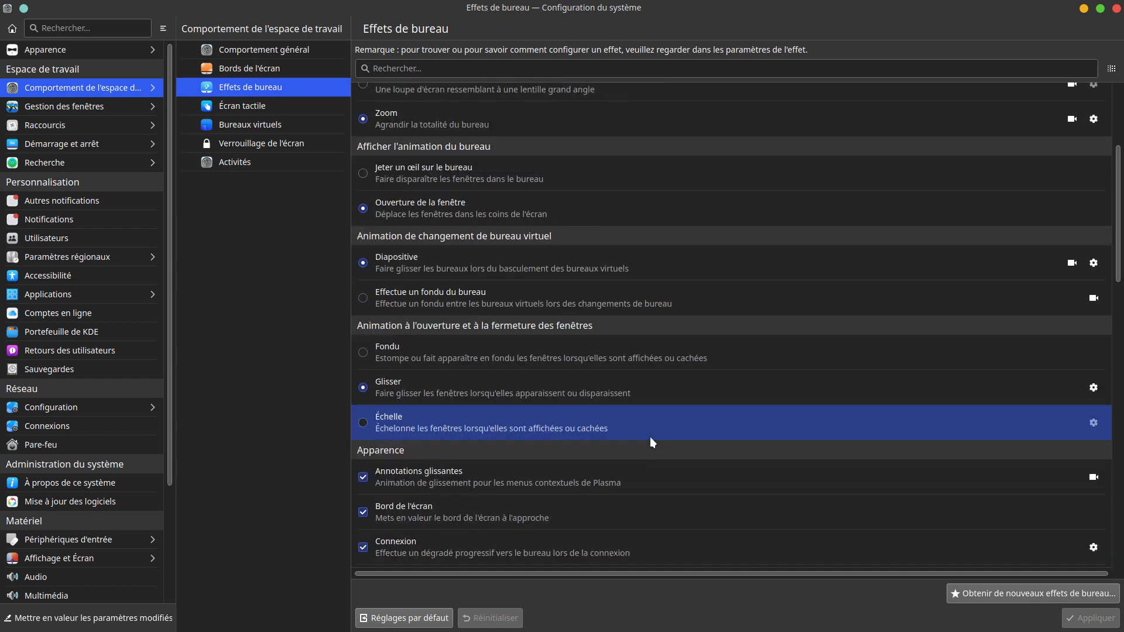
pyautogui.scroll(-1, 650, 437)
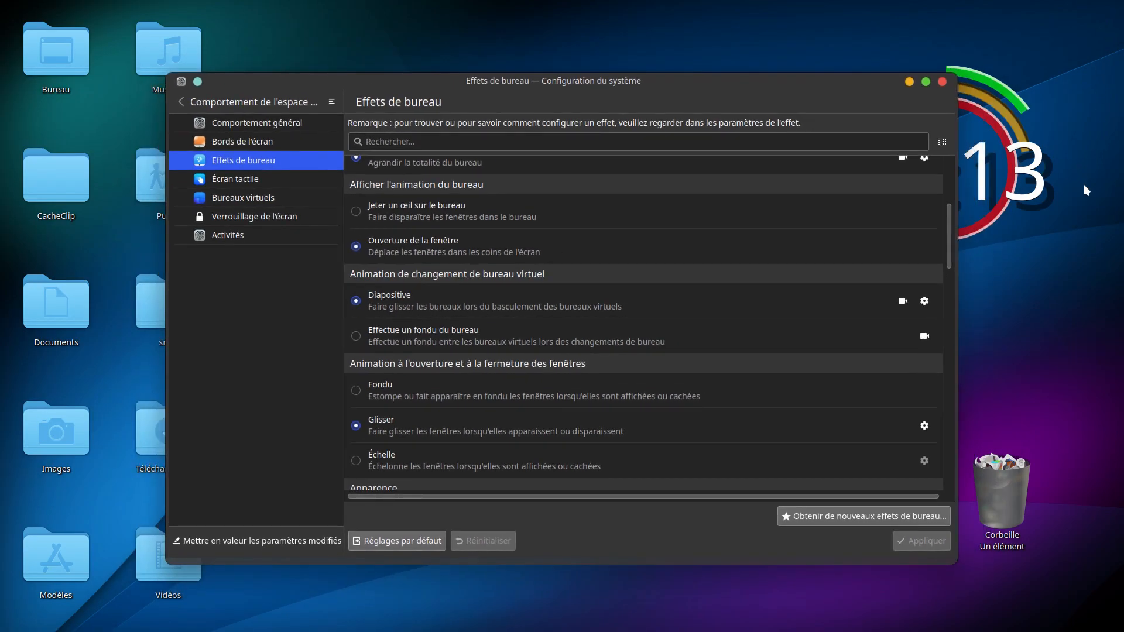
# Open LibreOffice Writer in a non-maximized window, minimize it and bring it back to test the window animation.
pyautogui.click(209, 619)
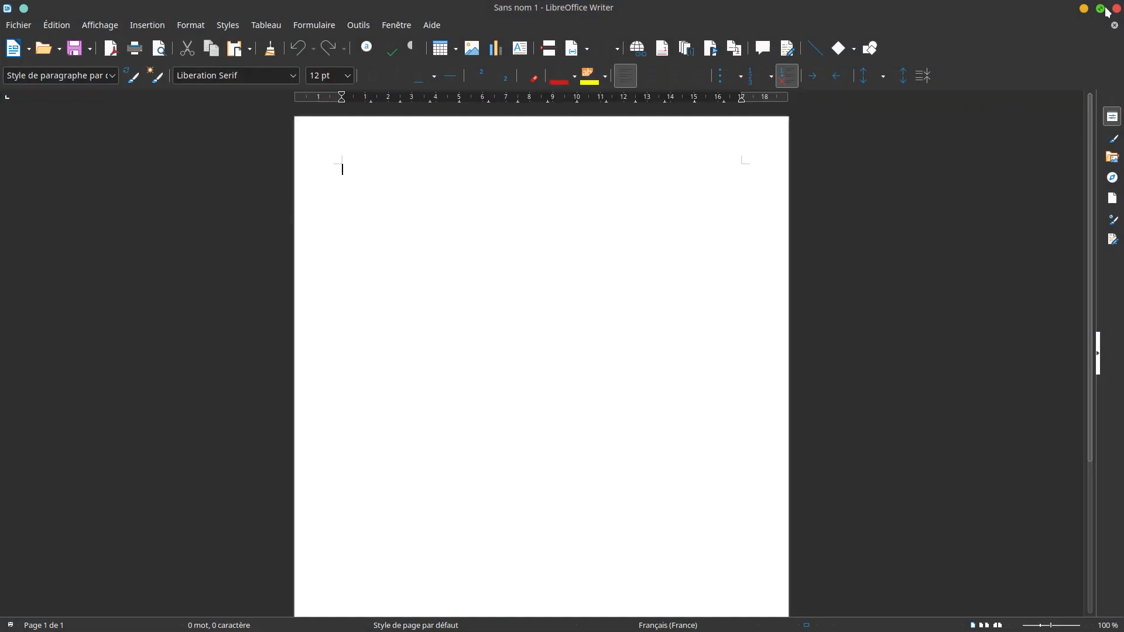
pyautogui.click(1100, 9)
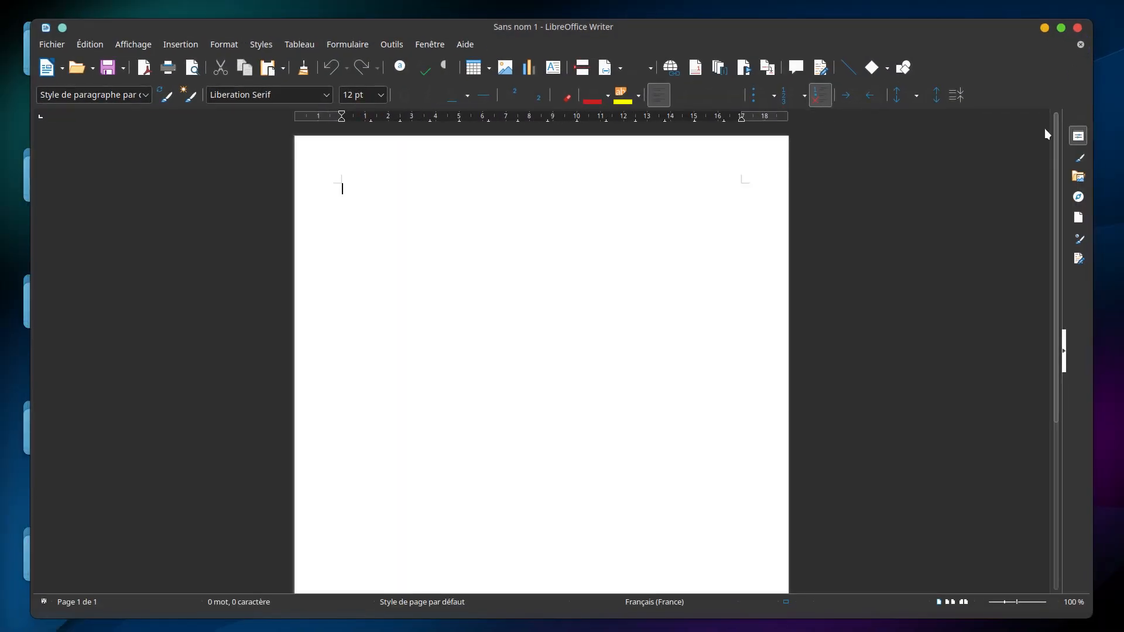
pyautogui.moveTo(348, 627)
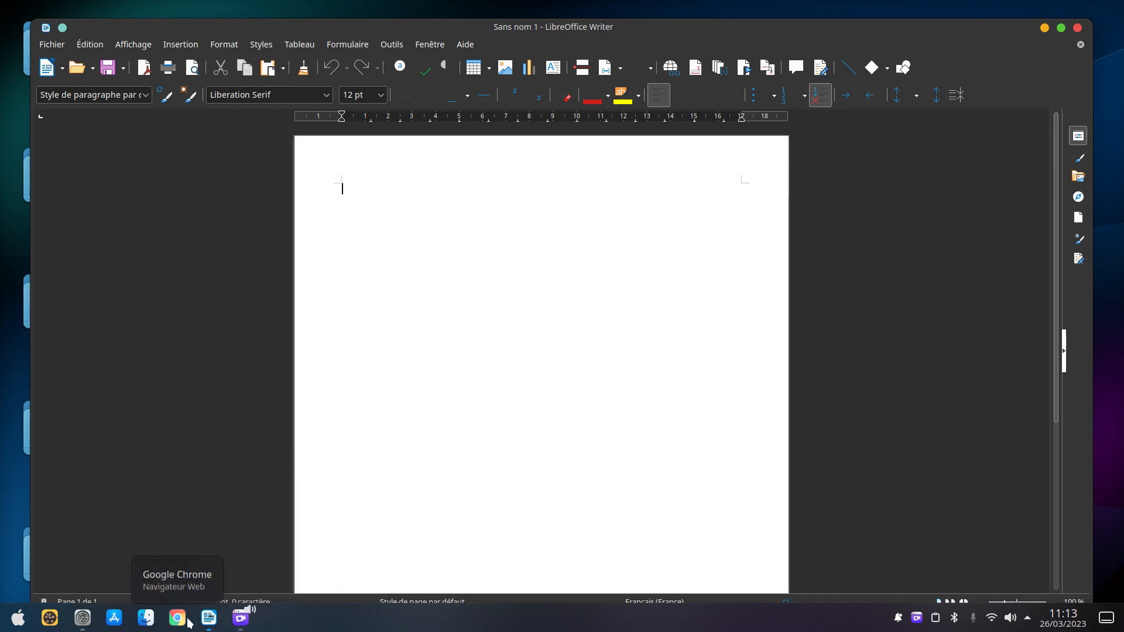
pyautogui.click(209, 619)
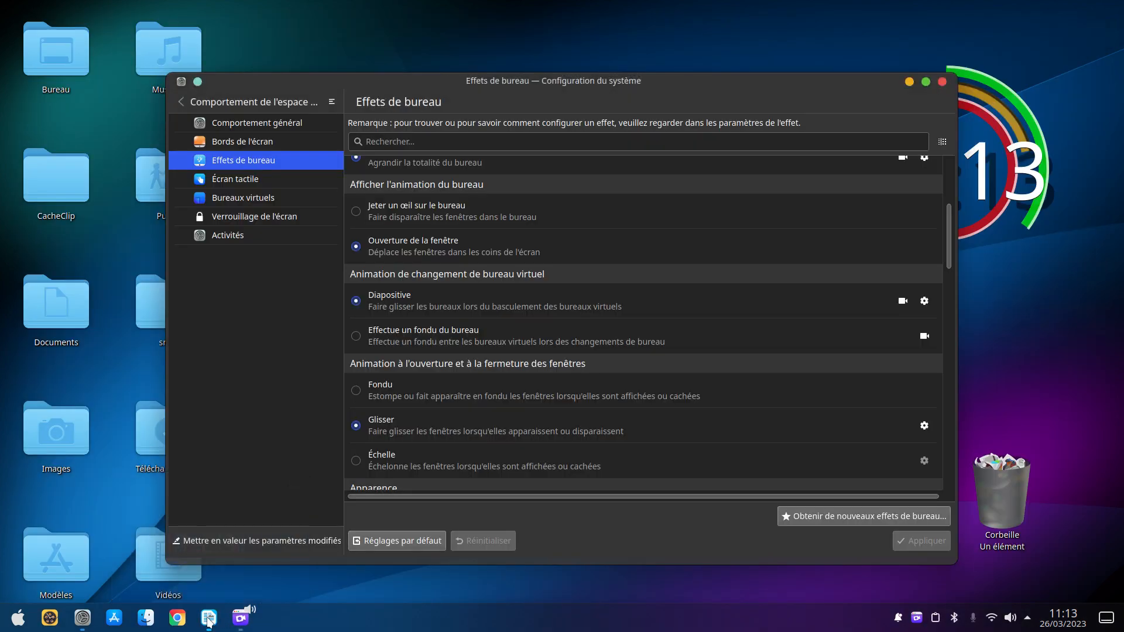
pyautogui.click(209, 619)
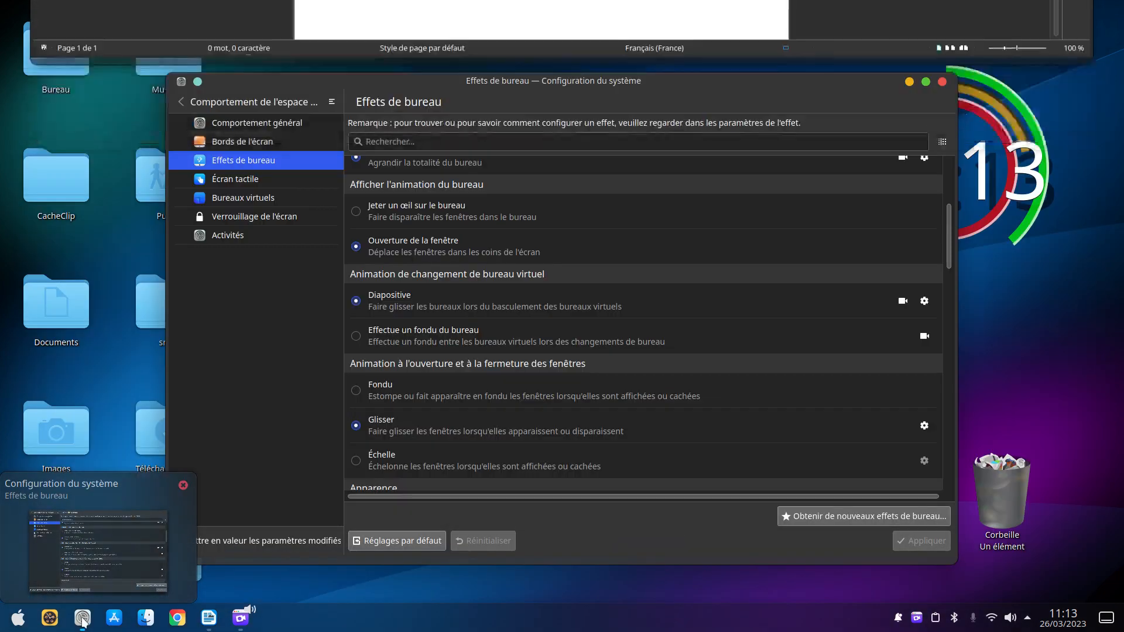
# Alternate between the system settings and LibreOffice Writer windows, and close Writer to view the closing animation.
pyautogui.click(83, 619)
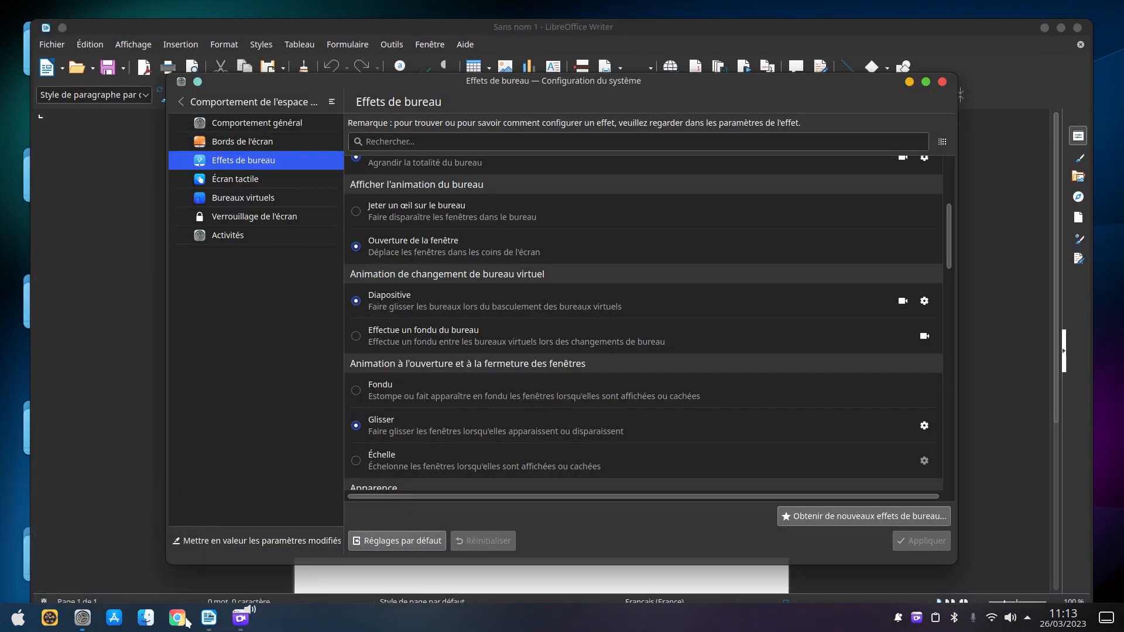
pyautogui.click(209, 619)
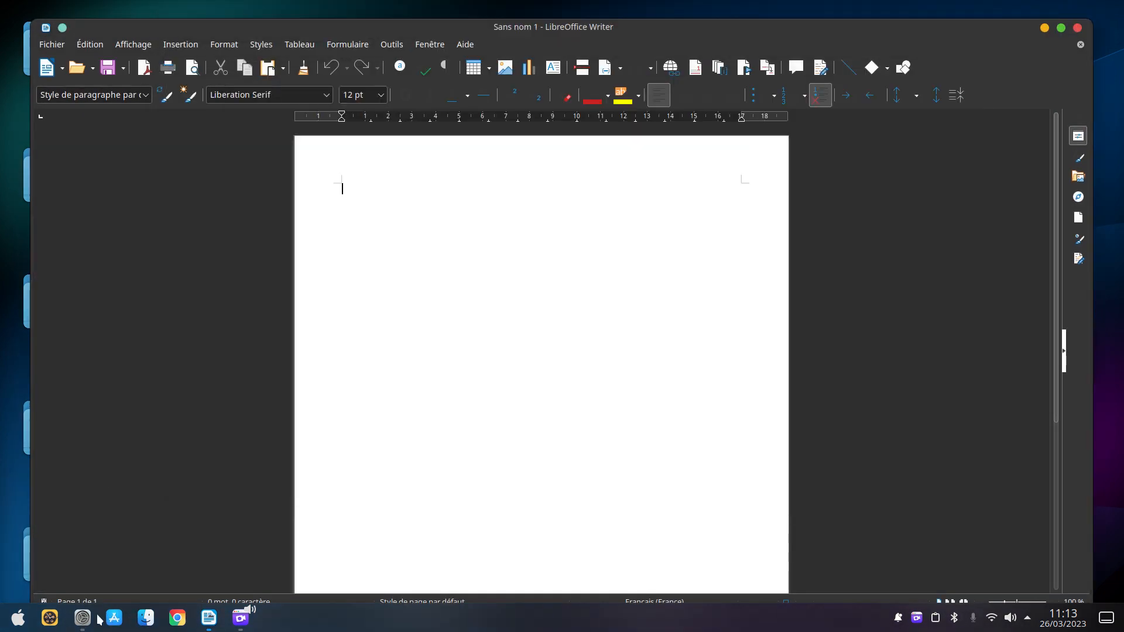
pyautogui.click(82, 620)
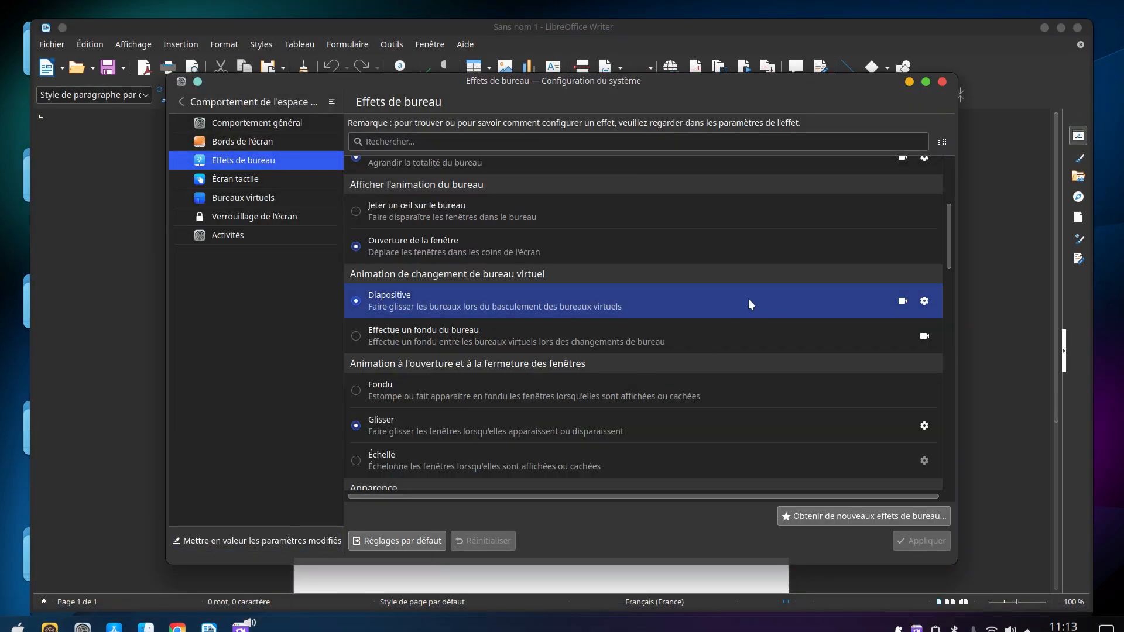
pyautogui.click(1078, 27)
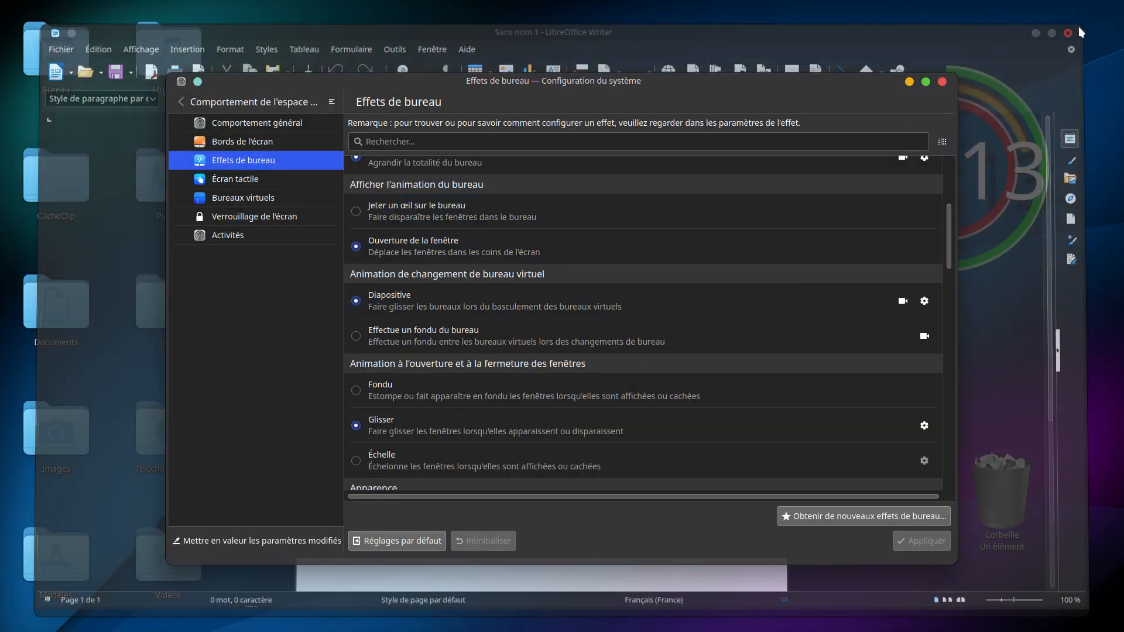
# Enable the Lampe magique desktop effect in the maximized settings window, apply it and minimize the window to test it.
pyautogui.click(927, 82)
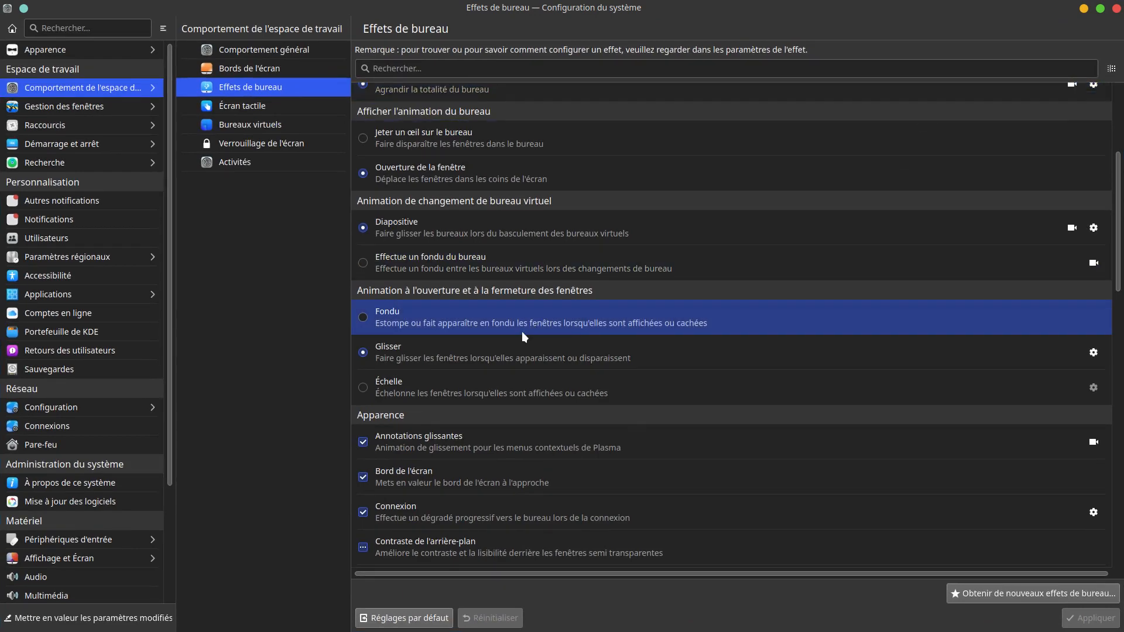
pyautogui.scroll(-1, 410, 363)
pyautogui.scroll(-5, 555, 430)
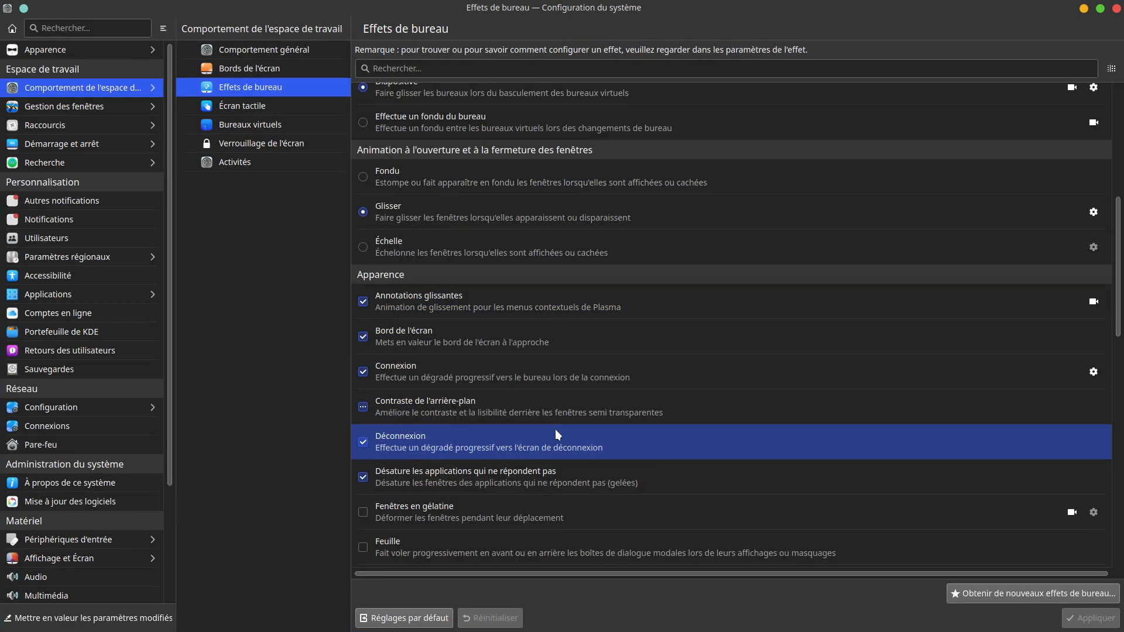
pyautogui.scroll(-1, 555, 435)
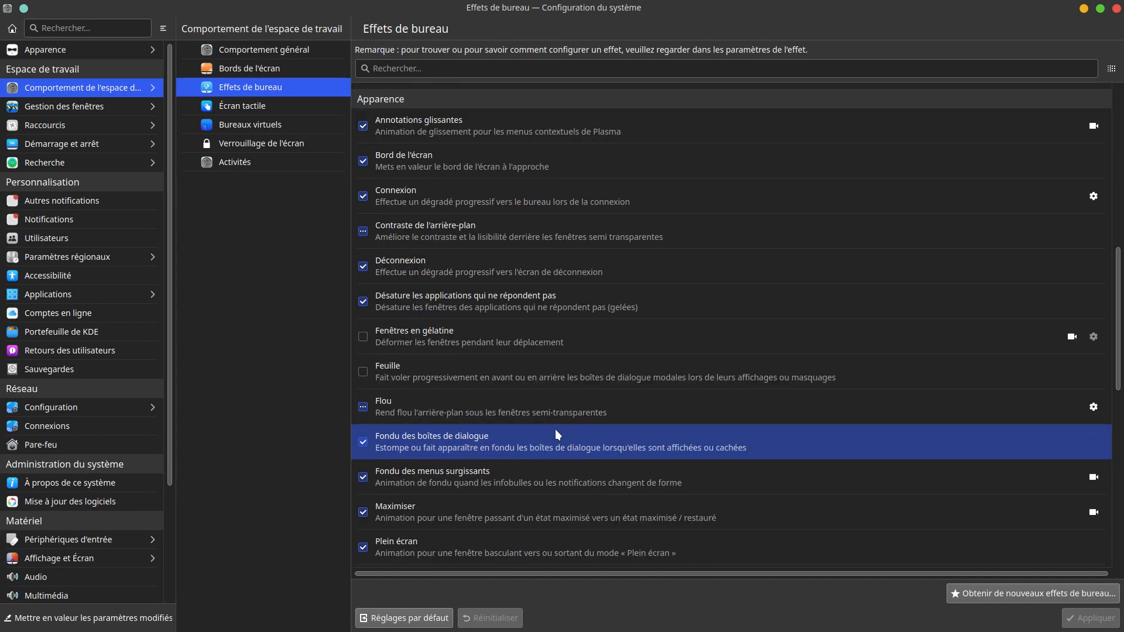
pyautogui.scroll(-1, 556, 434)
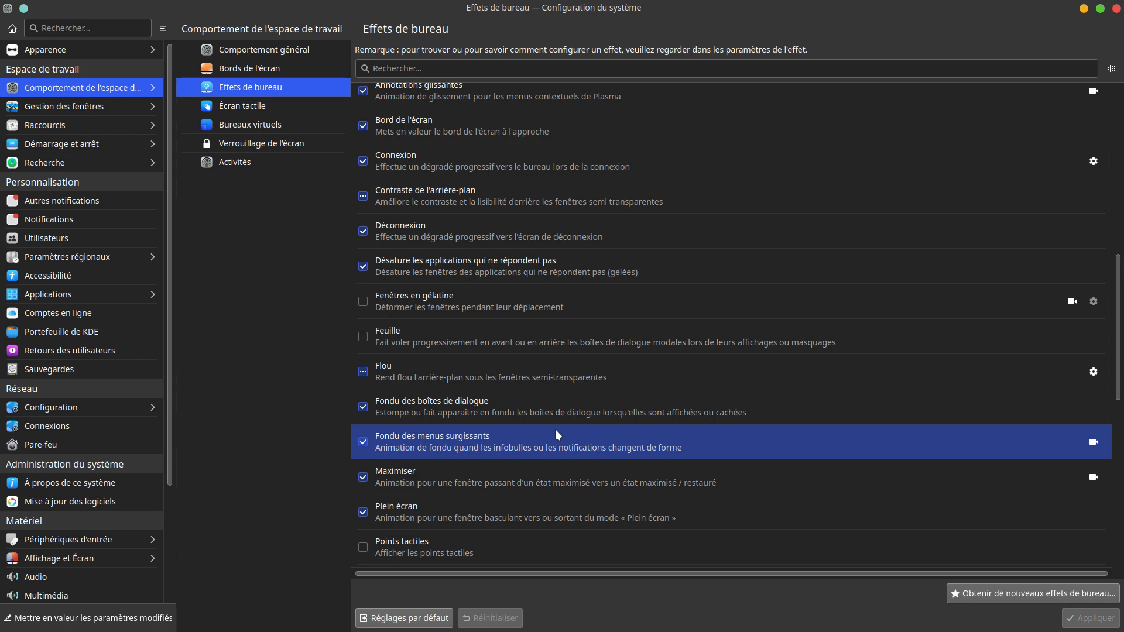
pyautogui.scroll(-3, 555, 430)
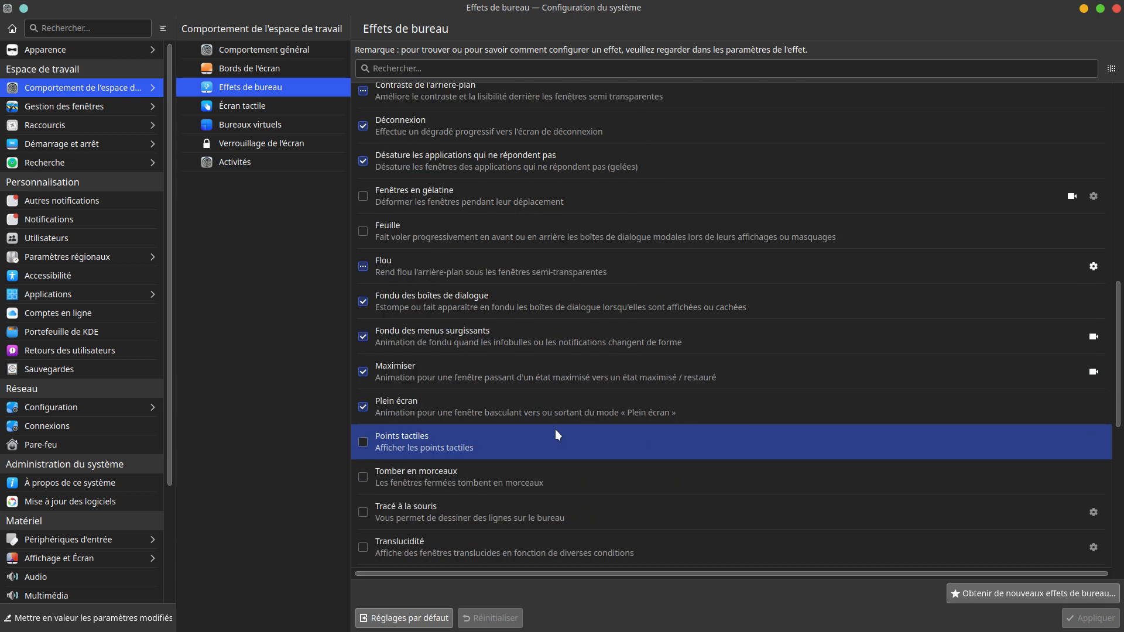
pyautogui.scroll(-2, 483, 493)
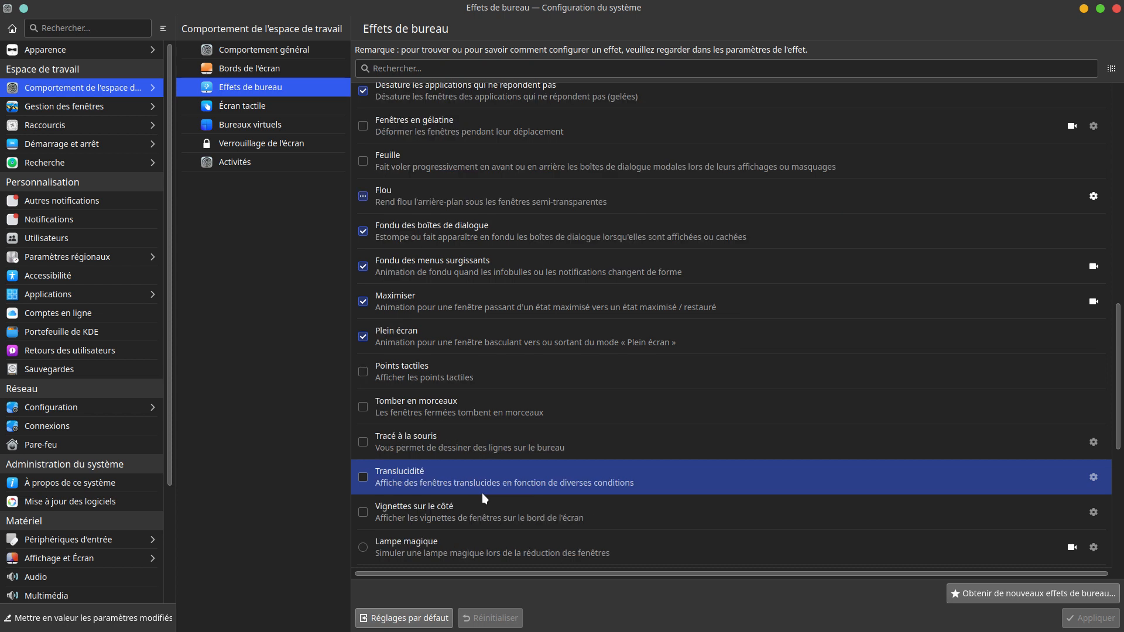
pyautogui.click(362, 547)
pyautogui.click(1091, 618)
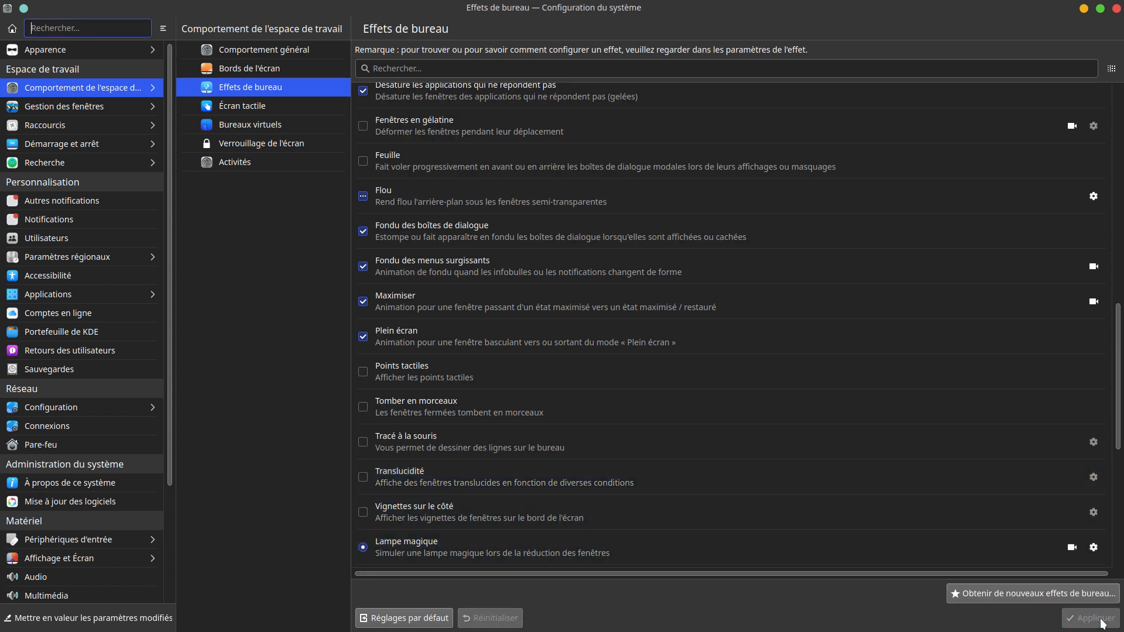
pyautogui.click(1084, 8)
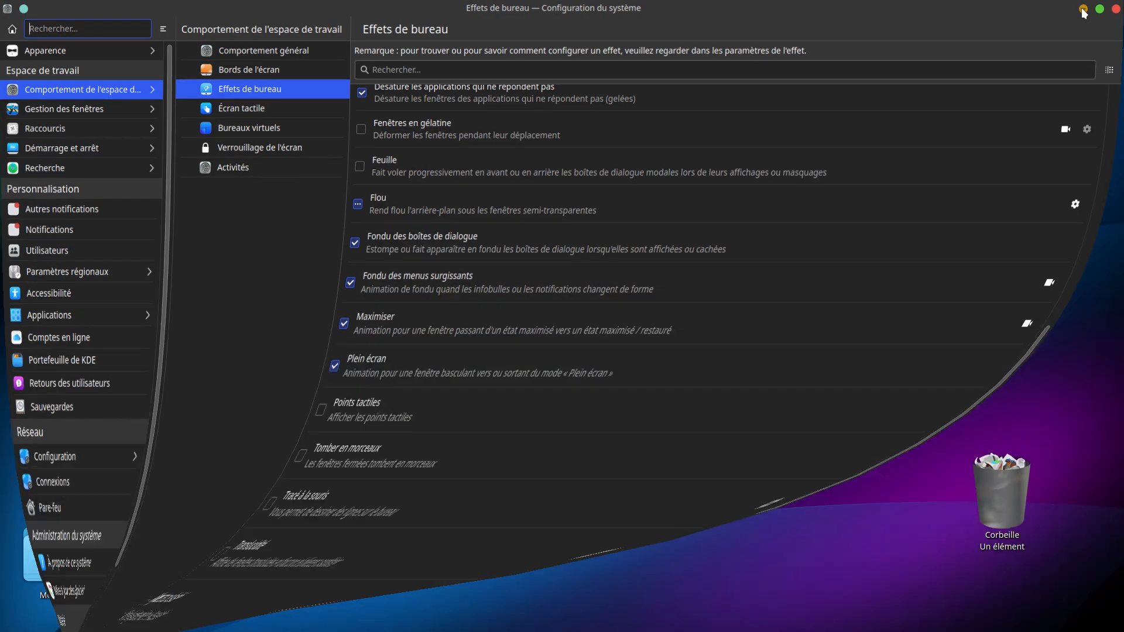
pyautogui.moveTo(237, 628)
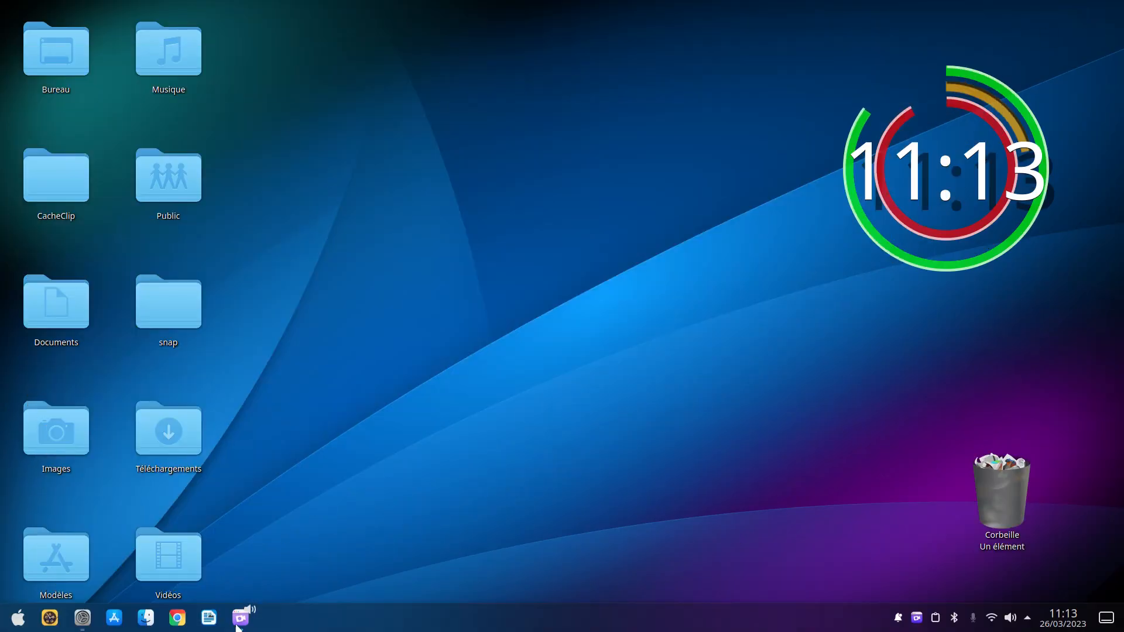
# Bring back the system settings window, disable the Lampe magique desktop effect and apply the change.
pyautogui.click(82, 619)
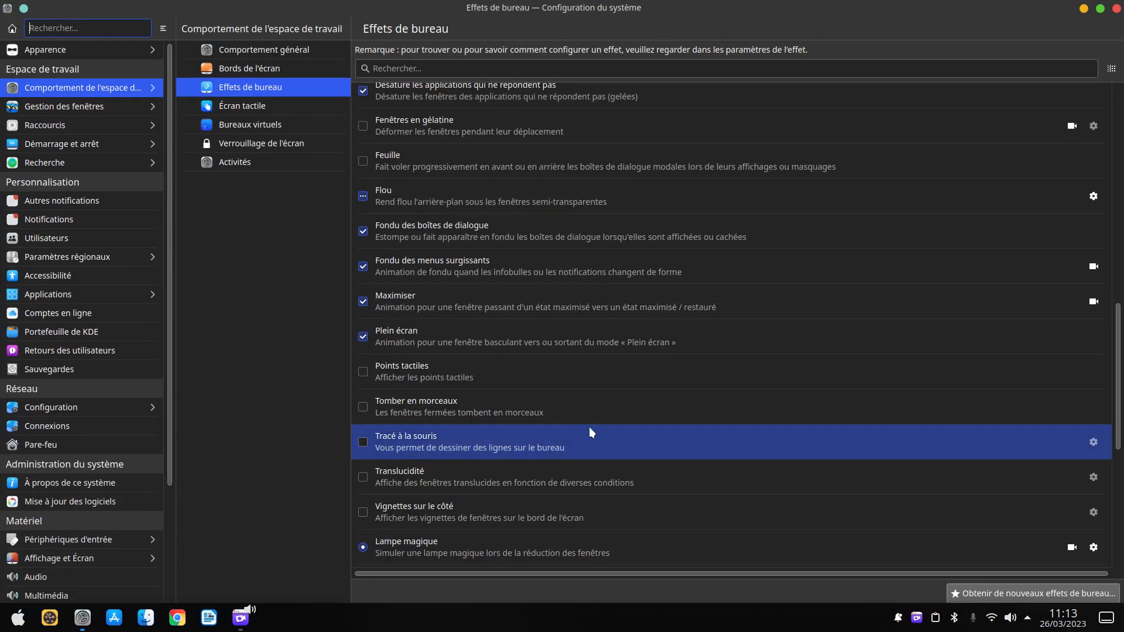
pyautogui.click(364, 547)
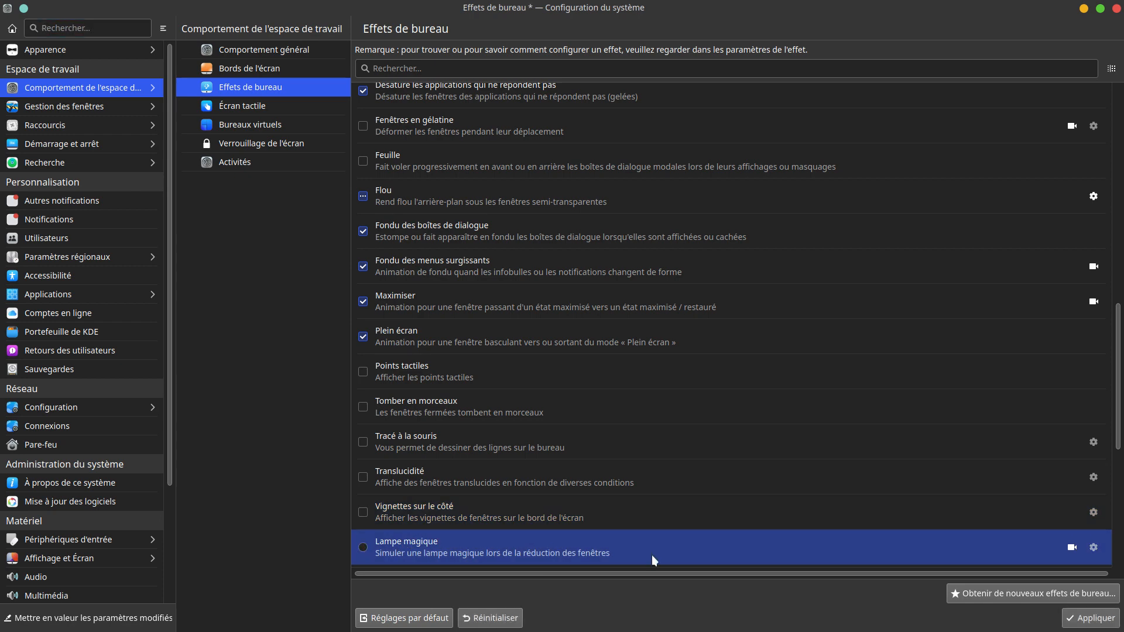
pyautogui.click(1096, 619)
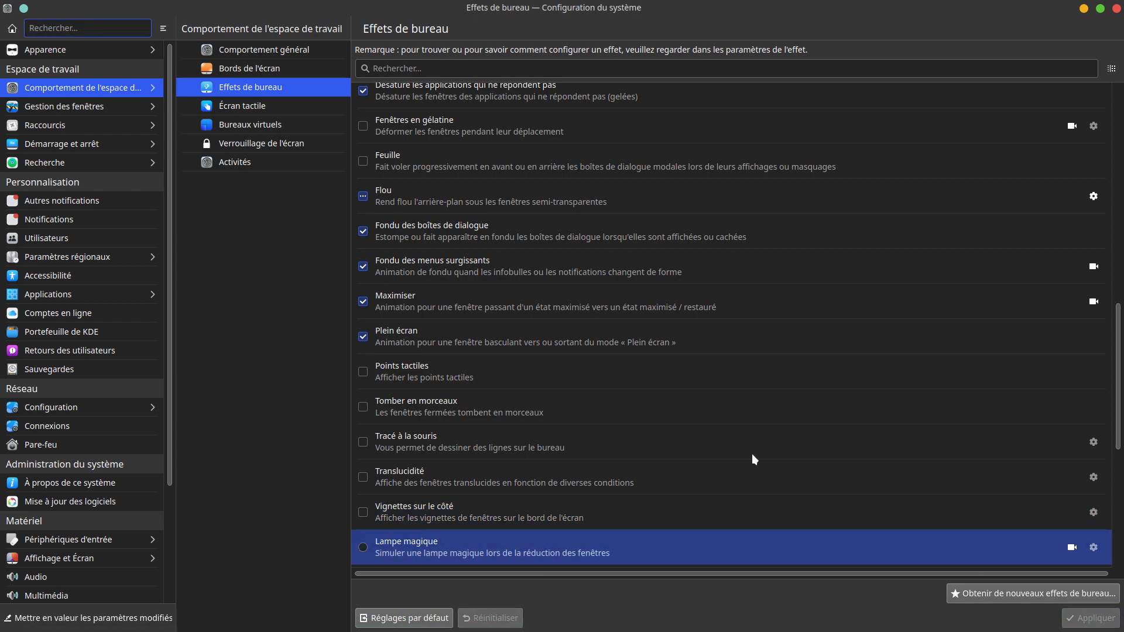
# Look through the remaining desktop effects and view the Écran tactile settings.
pyautogui.scroll(-5, 511, 416)
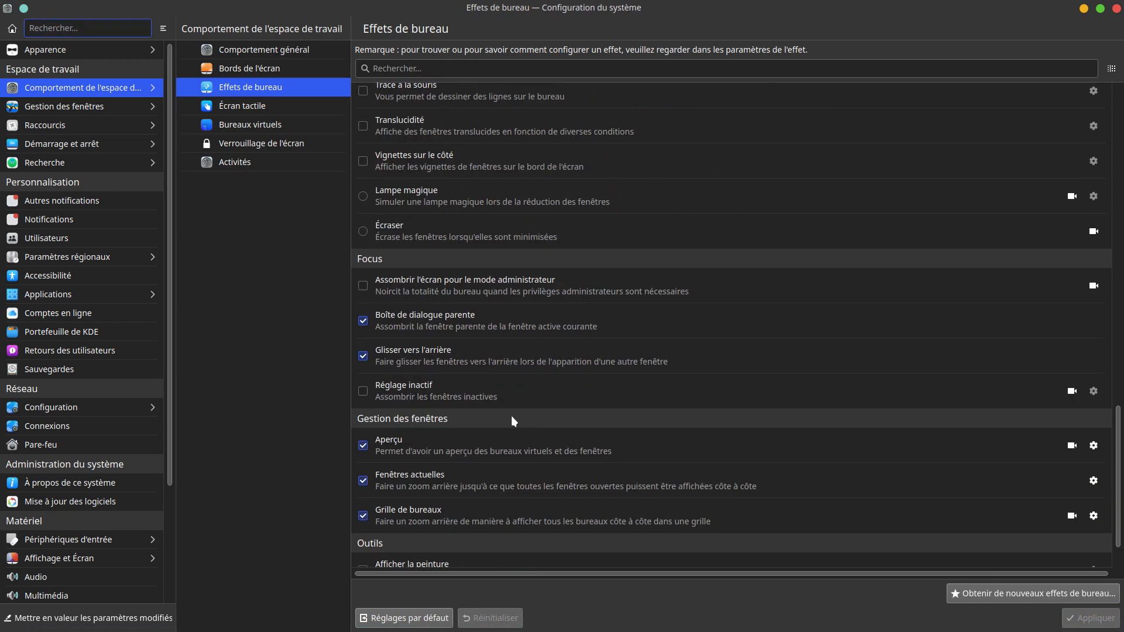
pyautogui.scroll(10, 512, 416)
pyautogui.scroll(9, 513, 415)
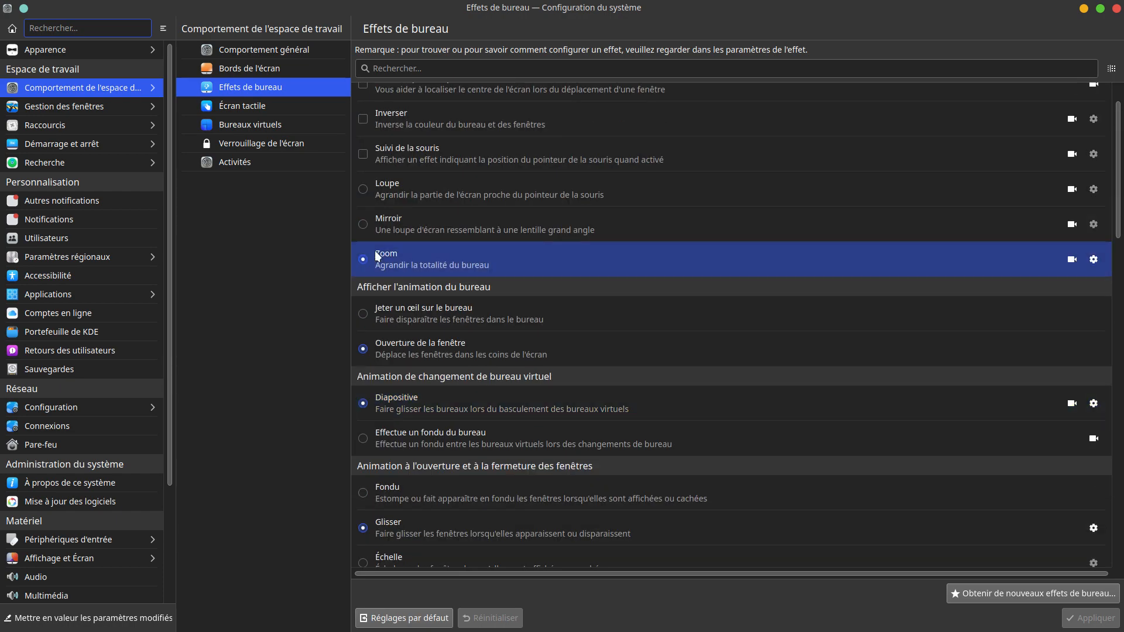
pyautogui.click(250, 103)
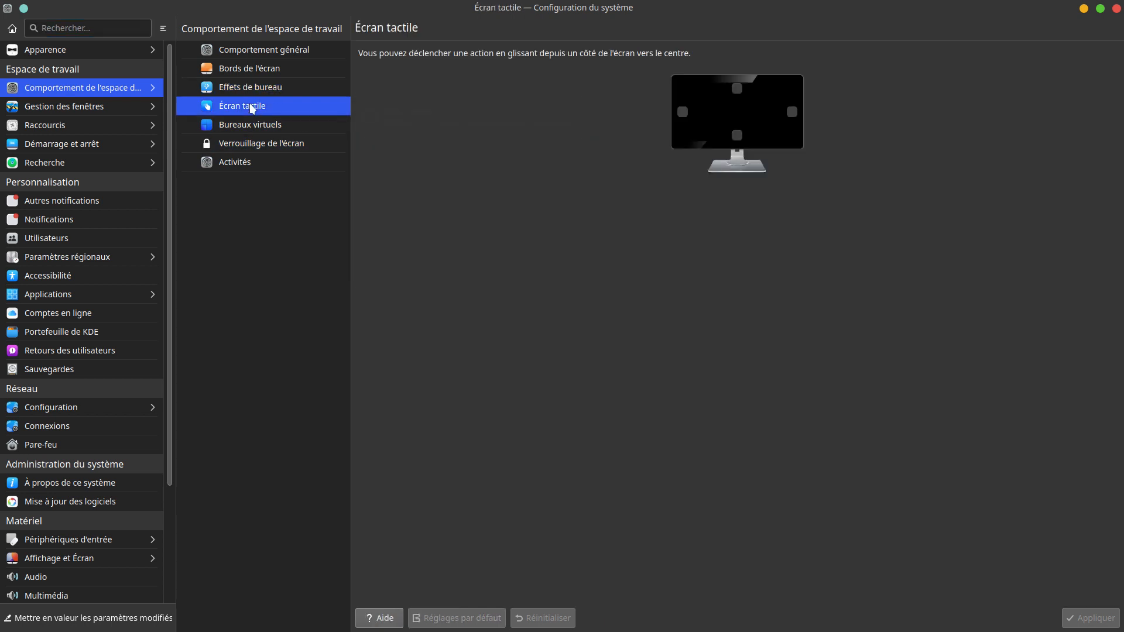
# Add two new virtual desktops in the Bureaux virtuels settings and apply the change.
pyautogui.click(254, 123)
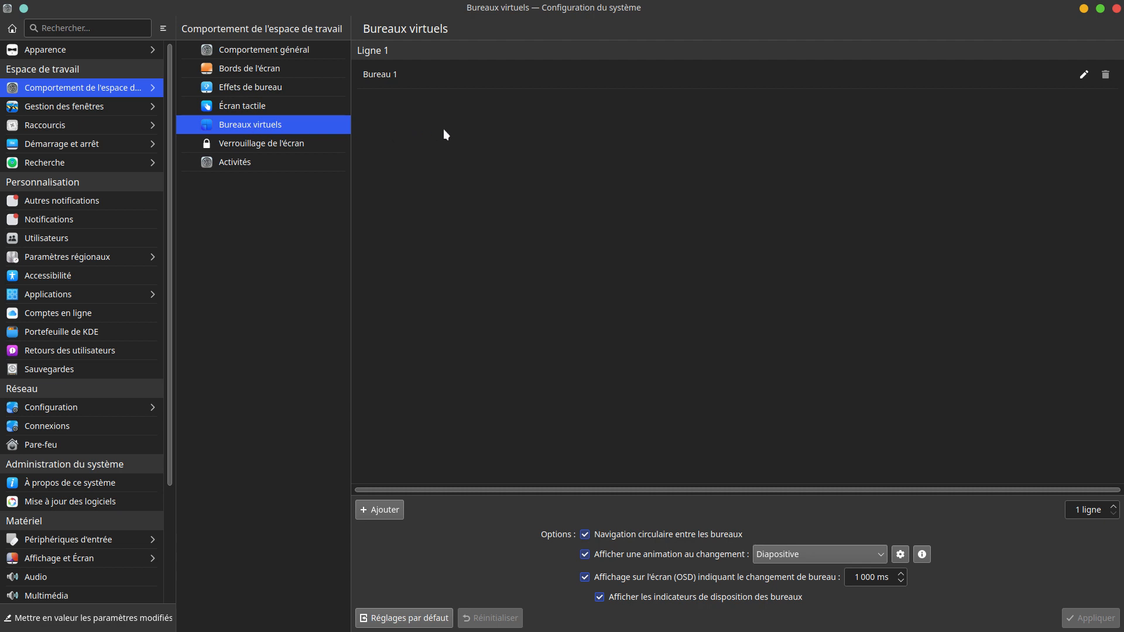
pyautogui.click(381, 509)
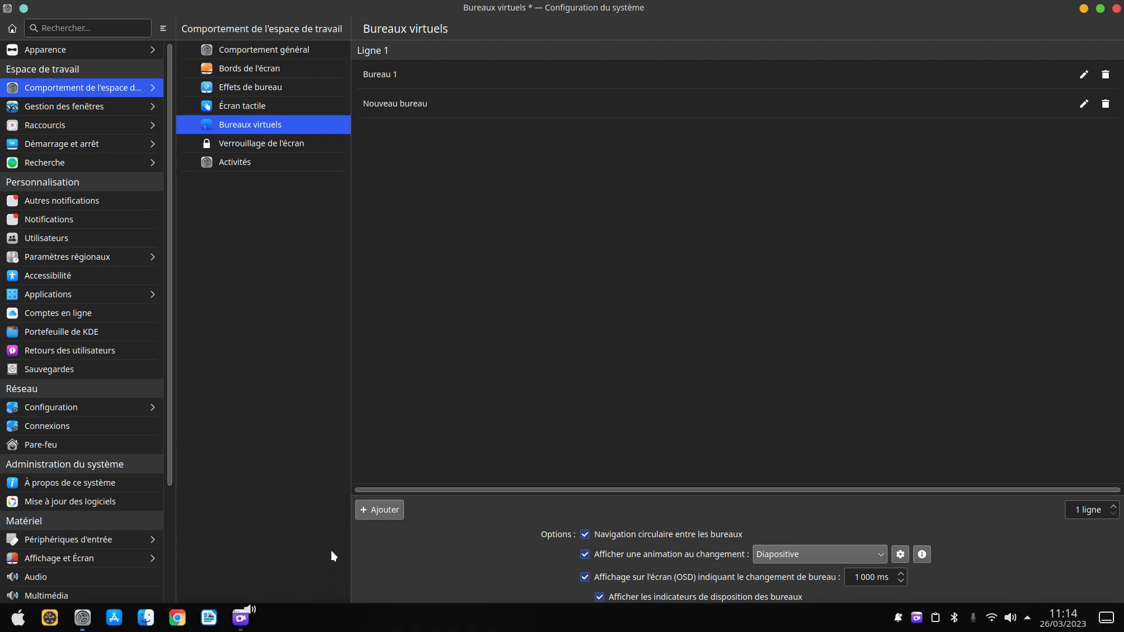
pyautogui.click(379, 512)
pyautogui.click(1093, 618)
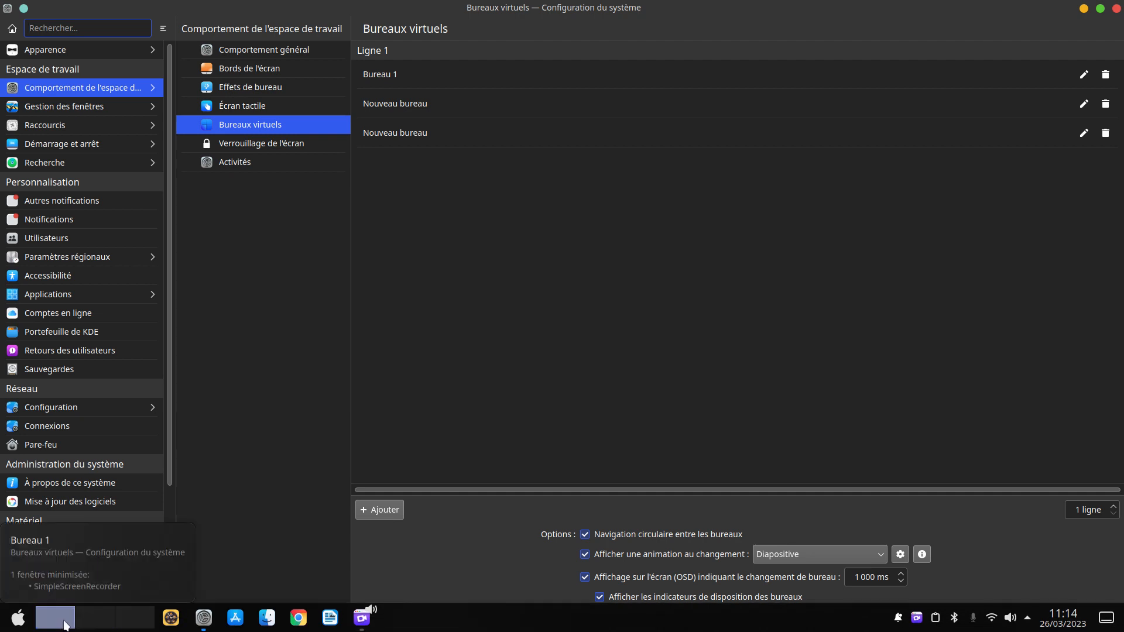
# Switch to the second and third virtual desktops, and return to Bureau 1.
pyautogui.click(94, 619)
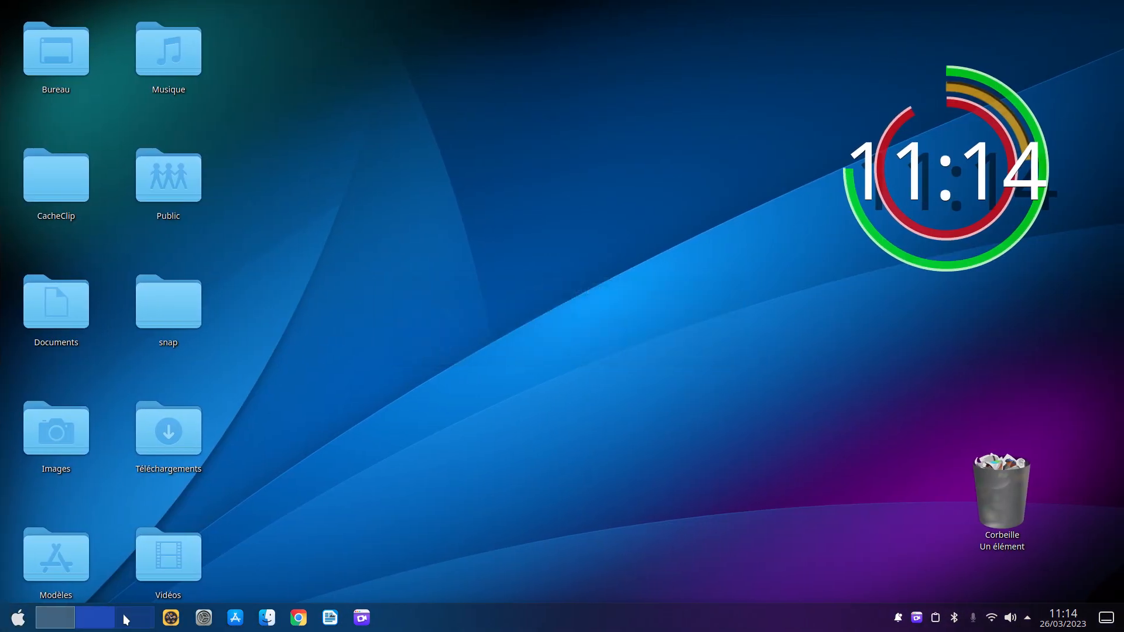
pyautogui.click(124, 620)
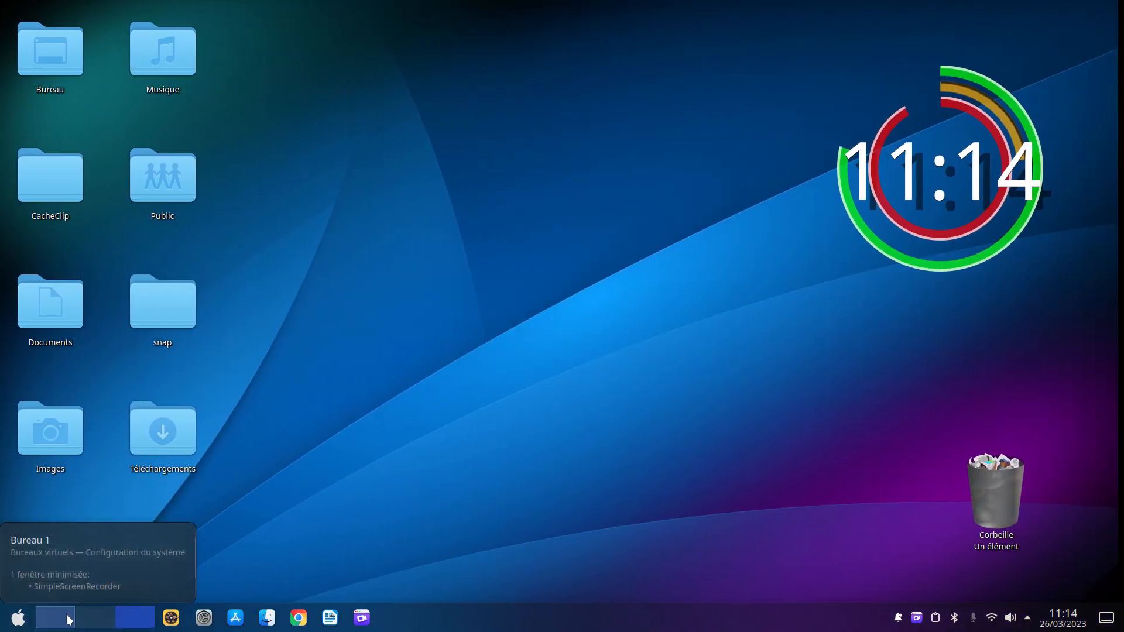
pyautogui.click(66, 616)
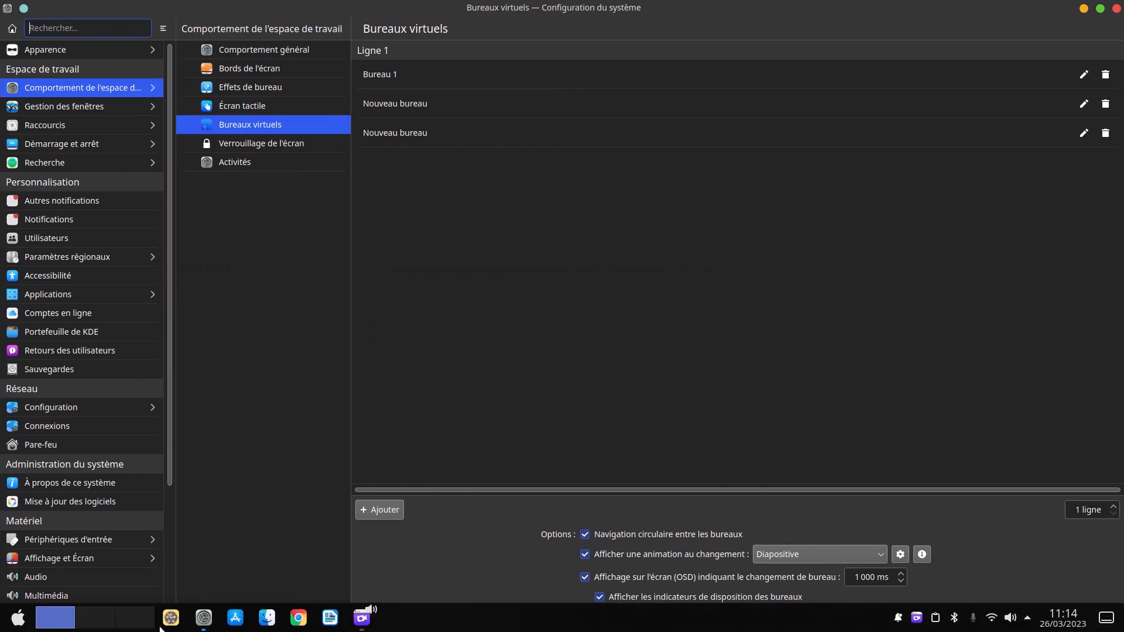
# Open Kdenlive on the second virtual desktop, switch to Bureau 1 and back to compare them, and close Kdenlive.
pyautogui.click(104, 621)
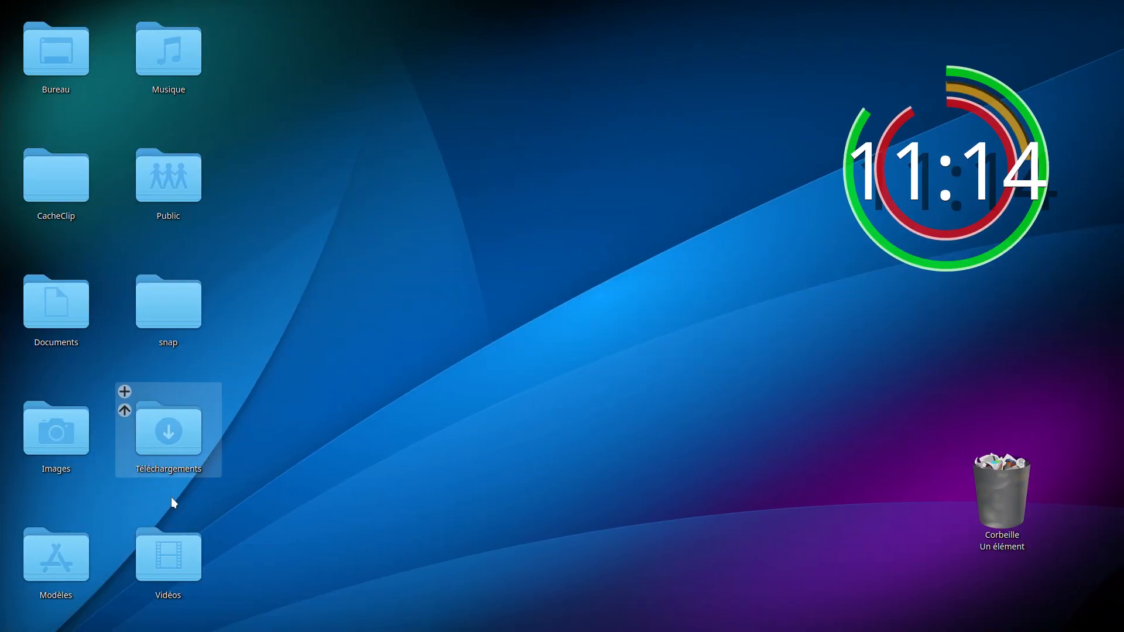
pyautogui.click(174, 622)
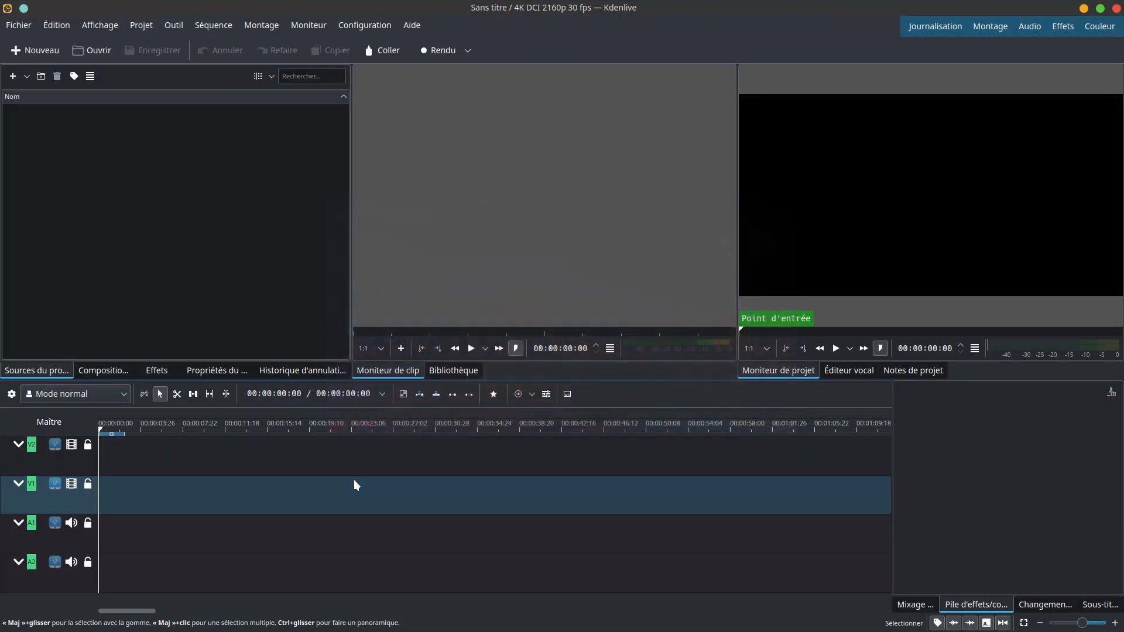
pyautogui.click(66, 619)
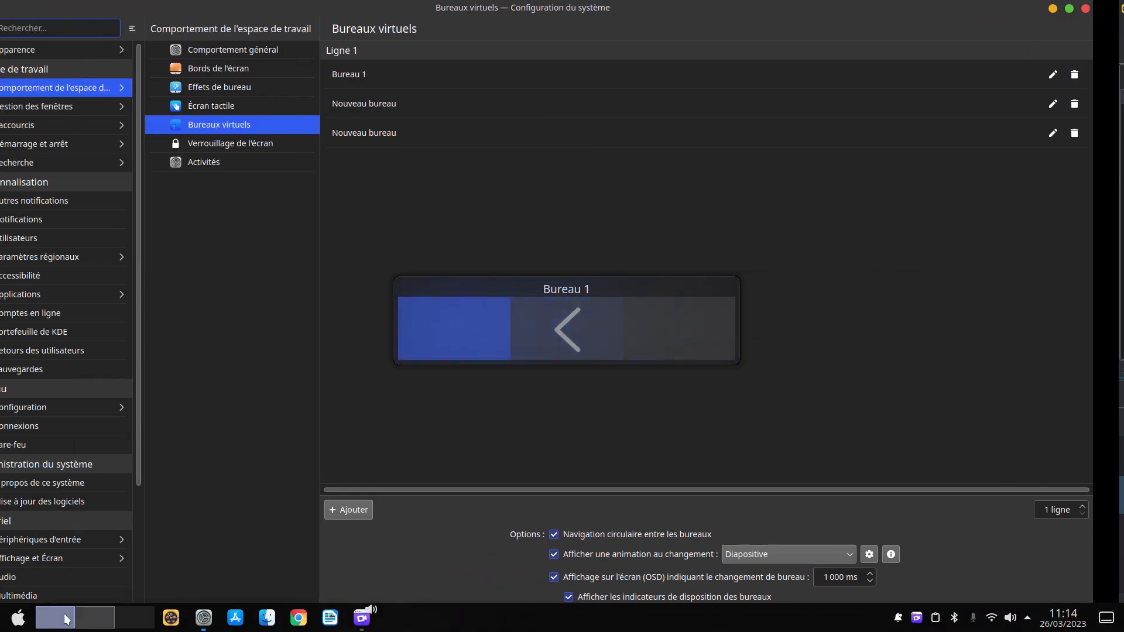
pyautogui.click(98, 619)
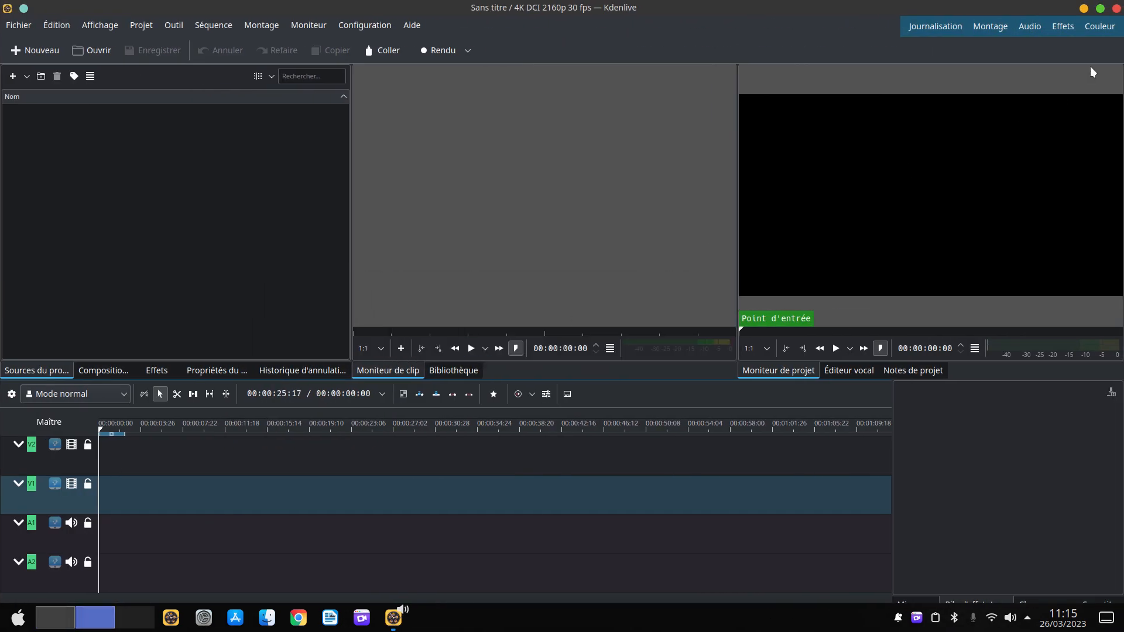
pyautogui.click(1117, 8)
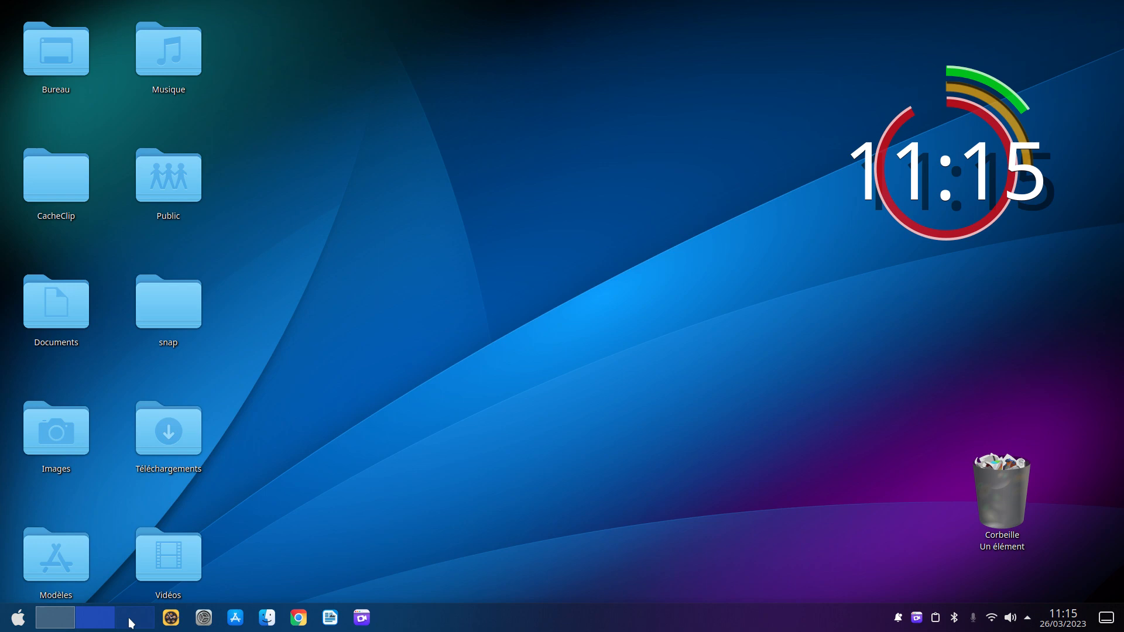
# Delete both Nouveau bureau virtual desktops, keeping only Bureau 1, and apply the change.
pyautogui.click(204, 618)
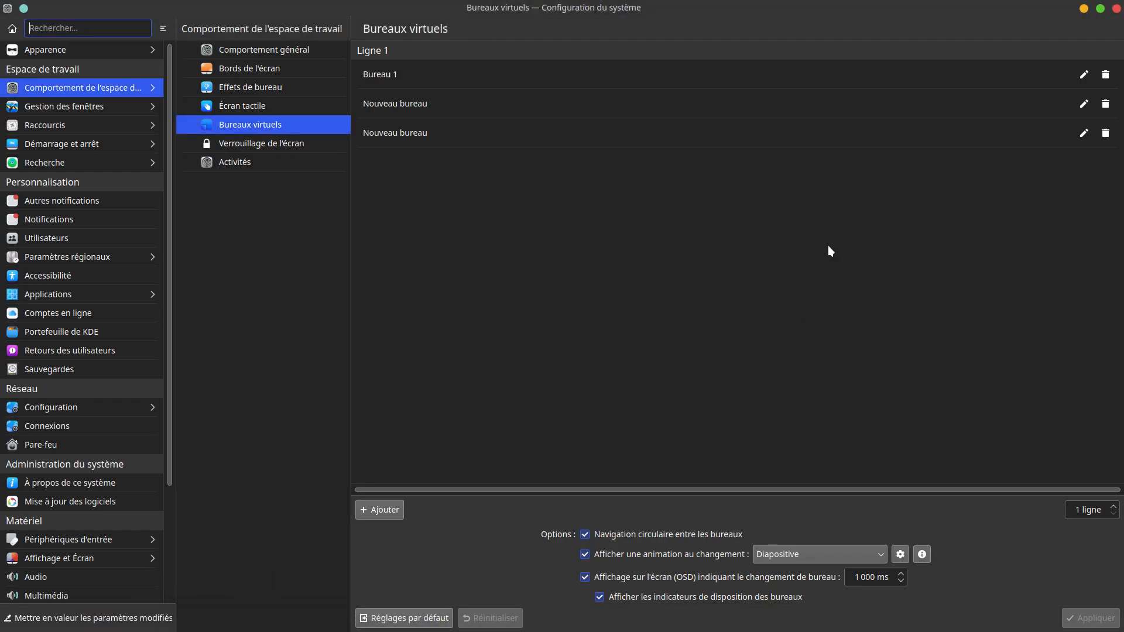
pyautogui.click(1106, 134)
pyautogui.click(1107, 105)
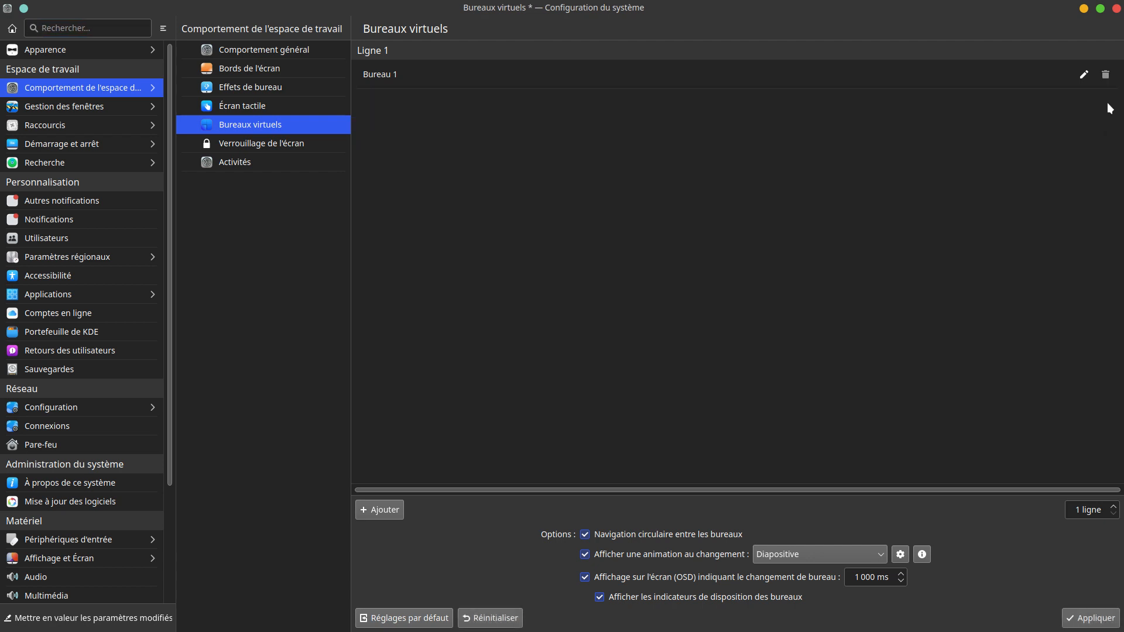
pyautogui.click(1088, 618)
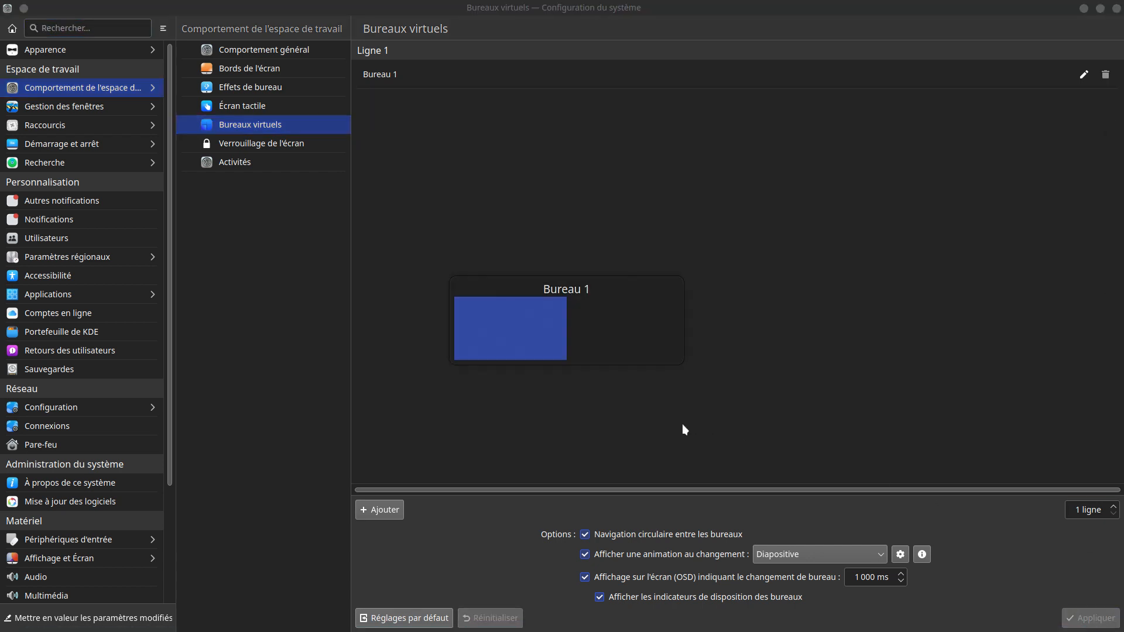
# Review the Verrouillage de l'écran settings and its appearance options, and return to the main lock settings.
pyautogui.moveTo(251, 631)
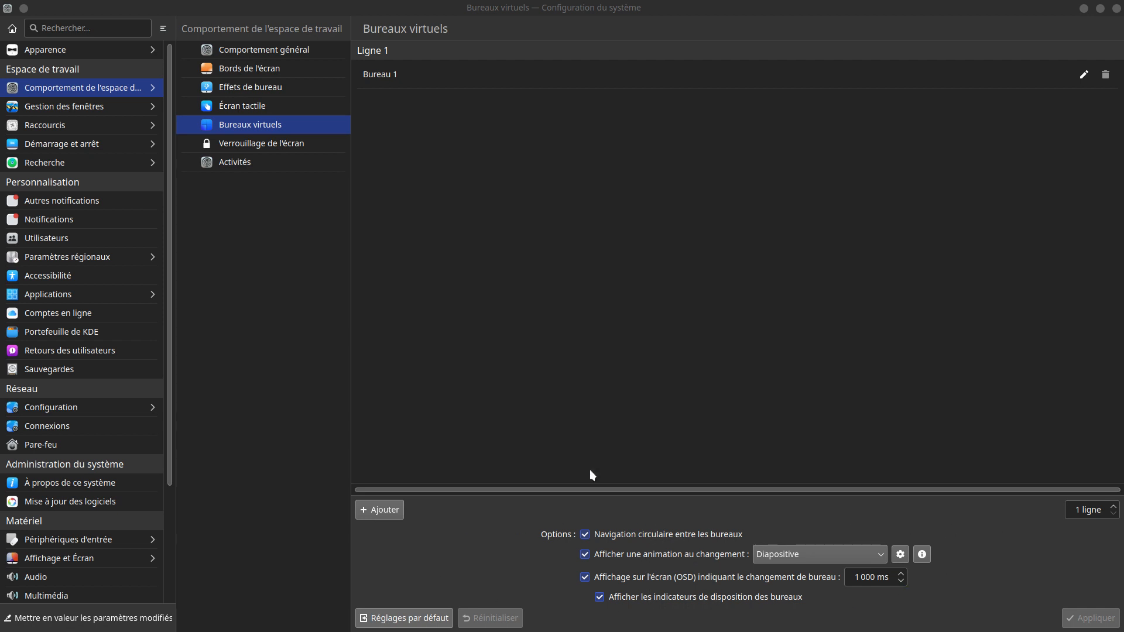
pyautogui.click(280, 143)
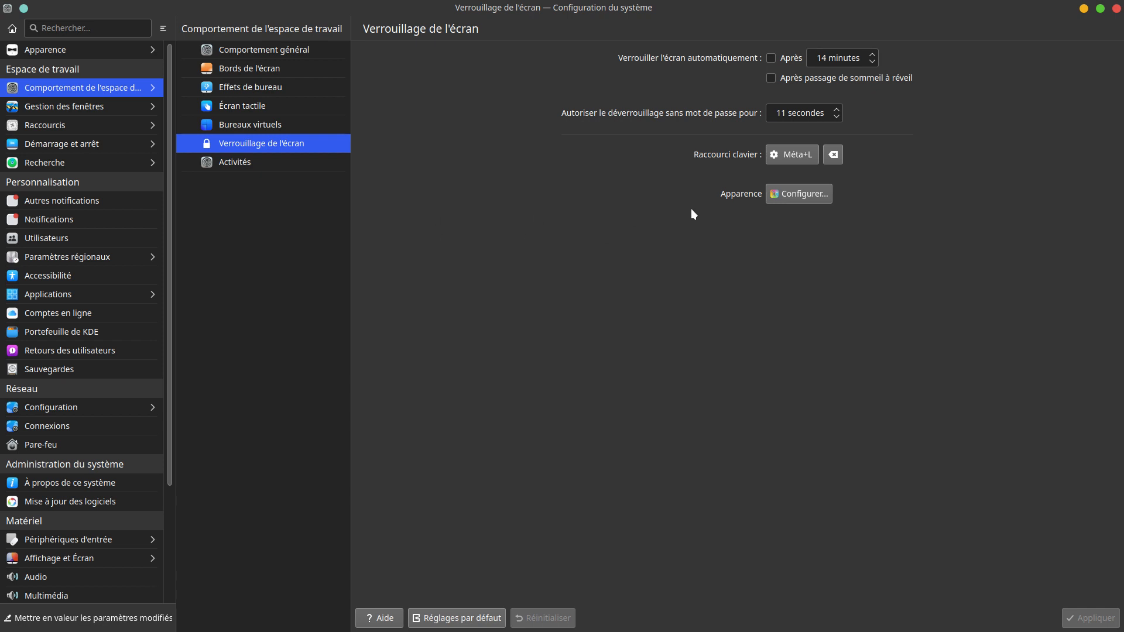
pyautogui.click(802, 194)
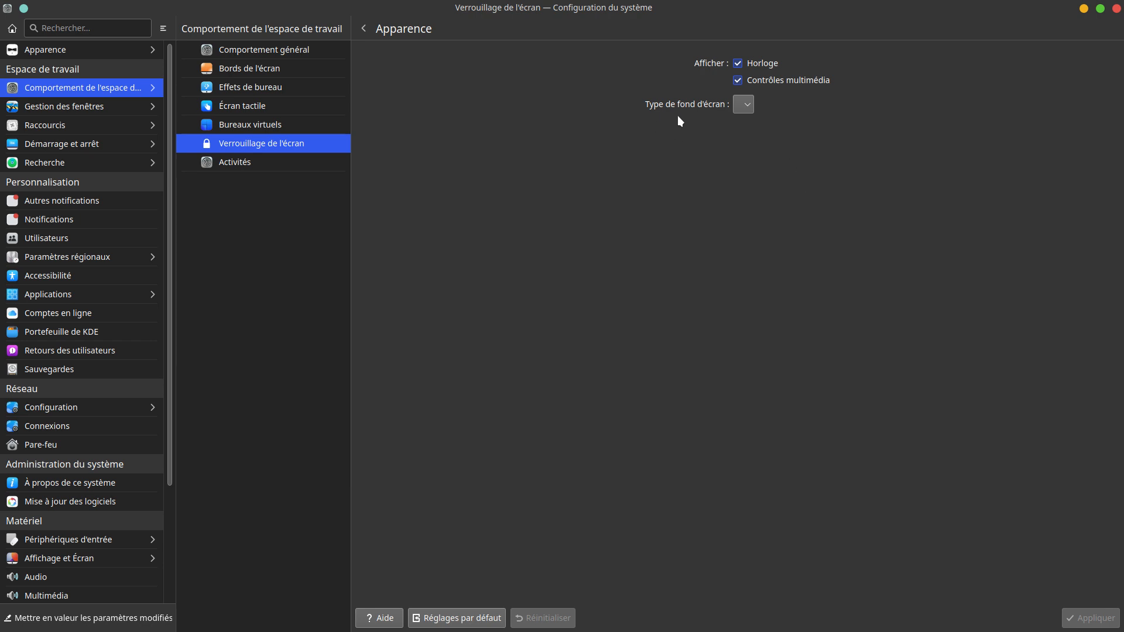
pyautogui.click(364, 29)
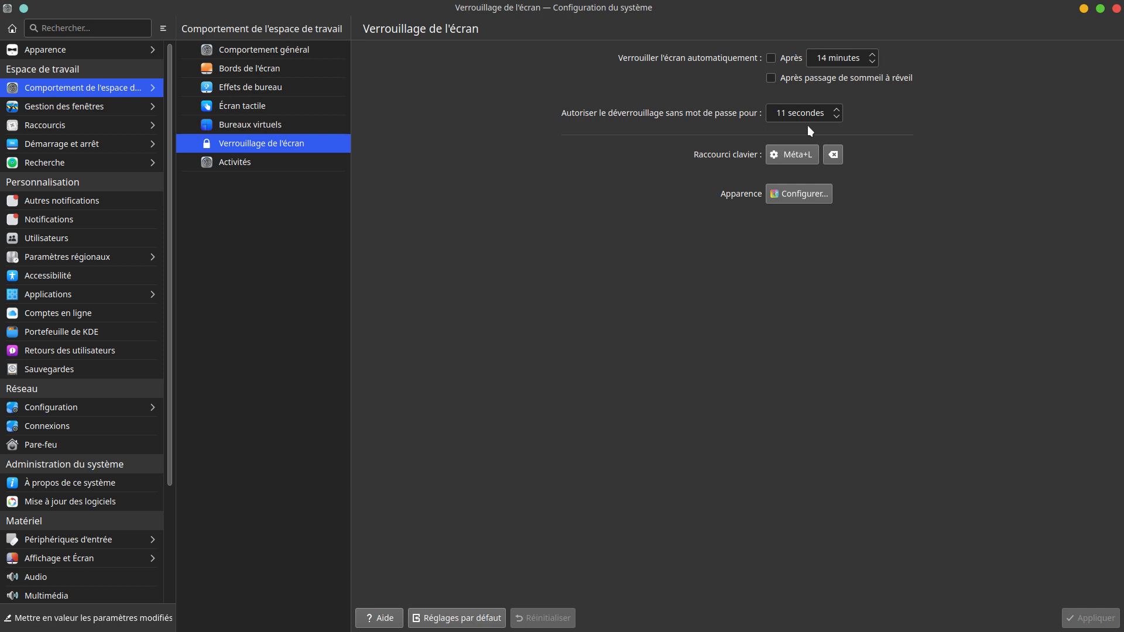
# View the title bar actions under Gestion des fenêtres and test them by un-maximizing and re-maximizing the settings window.
pyautogui.click(101, 106)
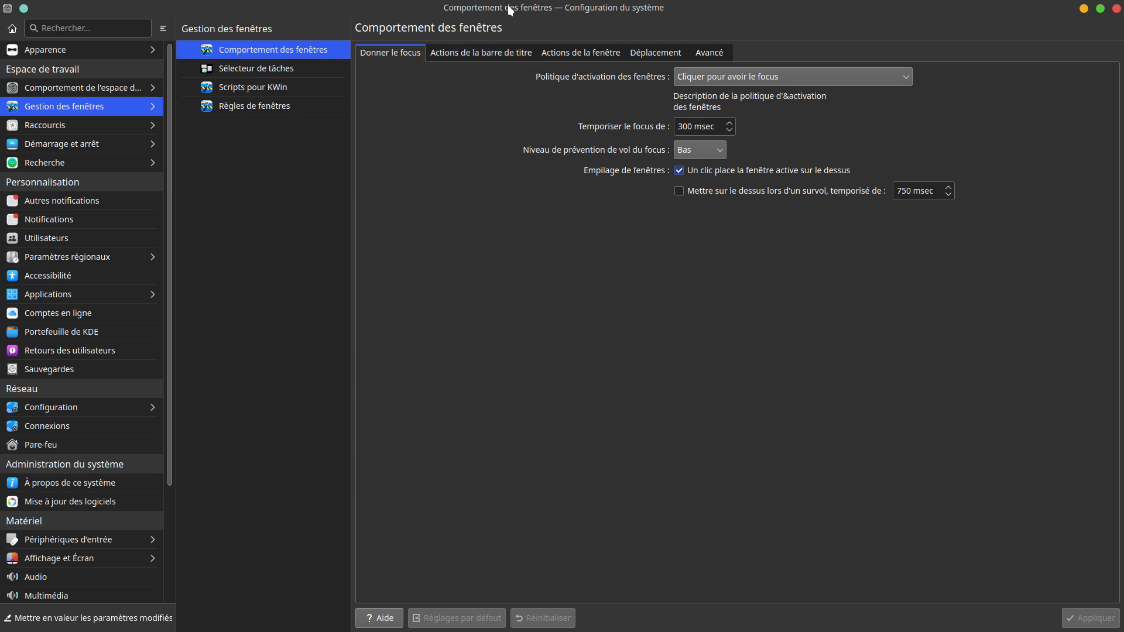
pyautogui.click(483, 54)
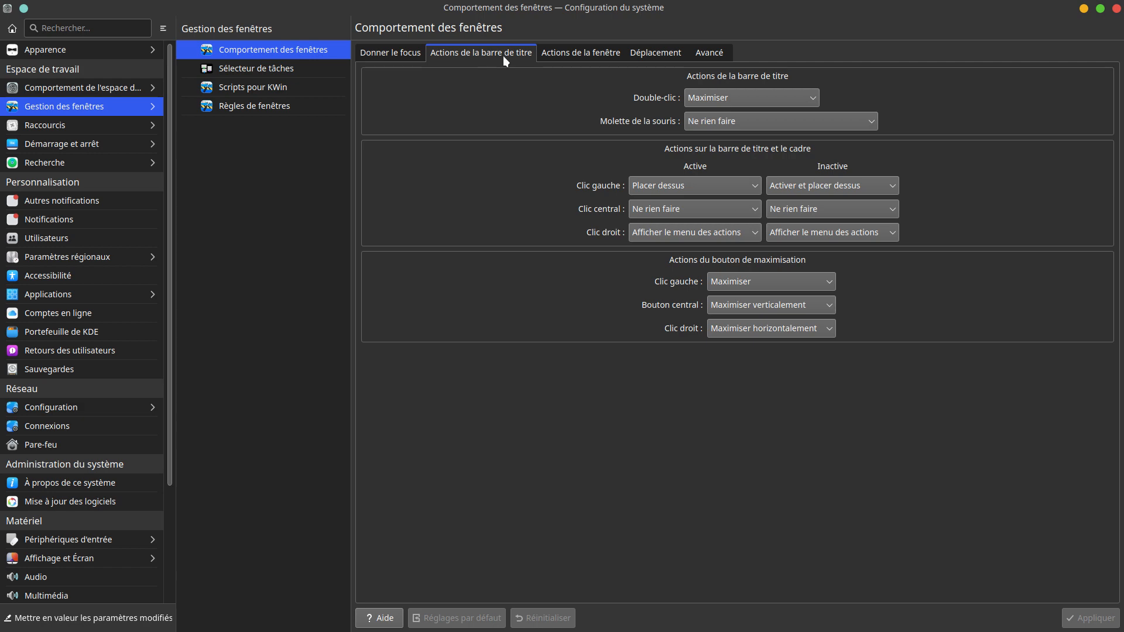
pyautogui.moveTo(582, 6); pyautogui.dragTo(586, 133)
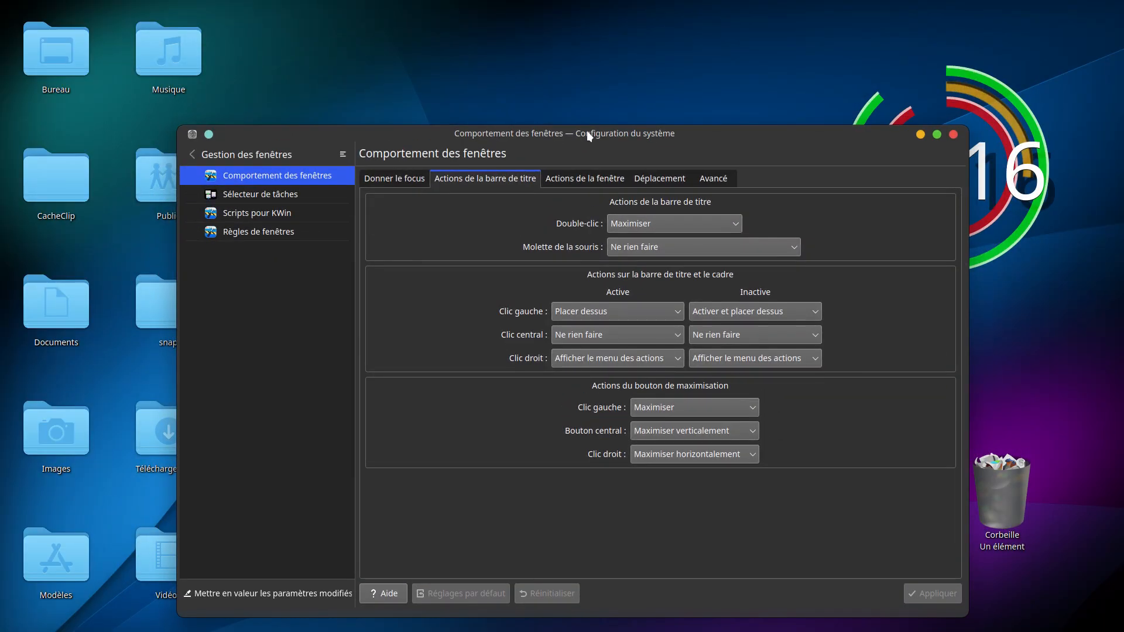
pyautogui.doubleClick(585, 132)
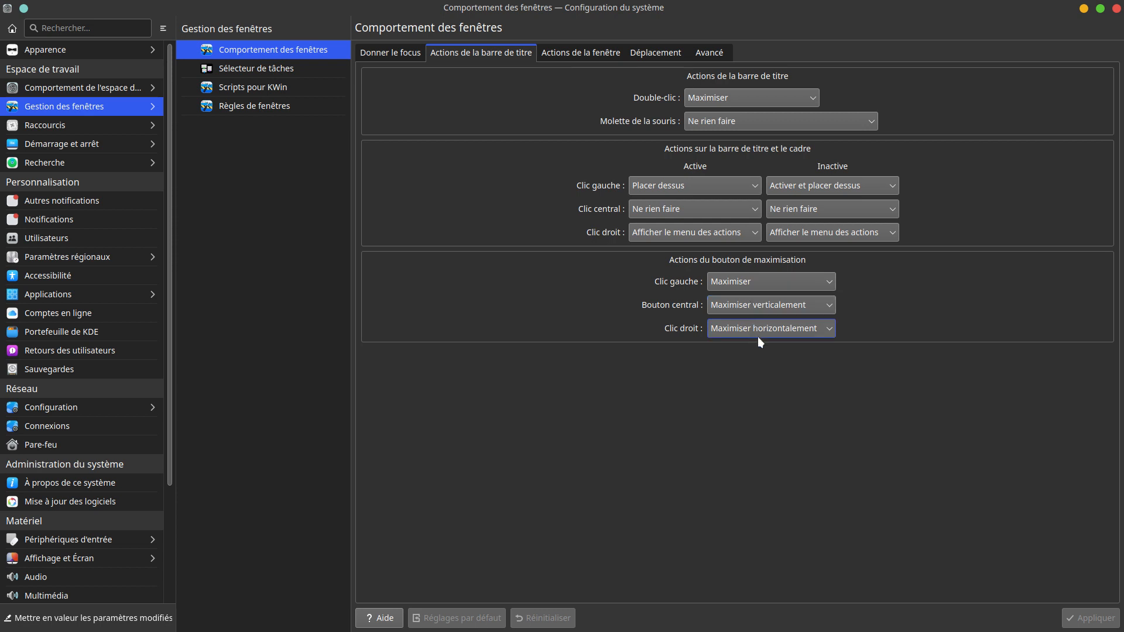
# Examine the choices for the active title bar's Clic droit action and the maximize button's Clic gauche and Bouton central actions.
pyautogui.click(758, 230)
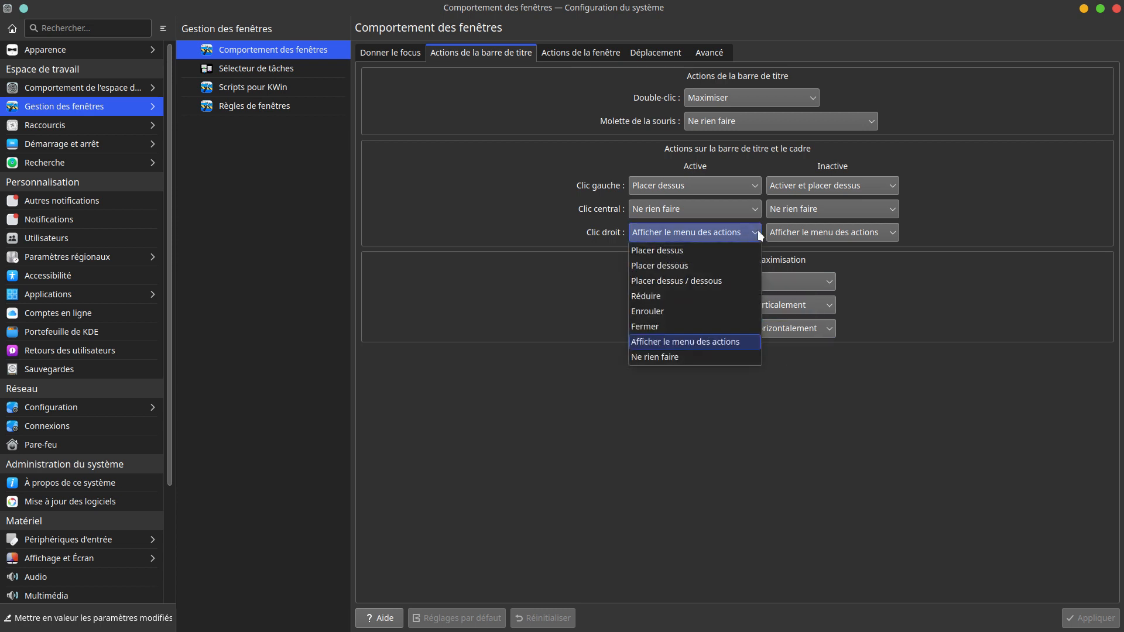
pyautogui.click(930, 288)
pyautogui.click(831, 283)
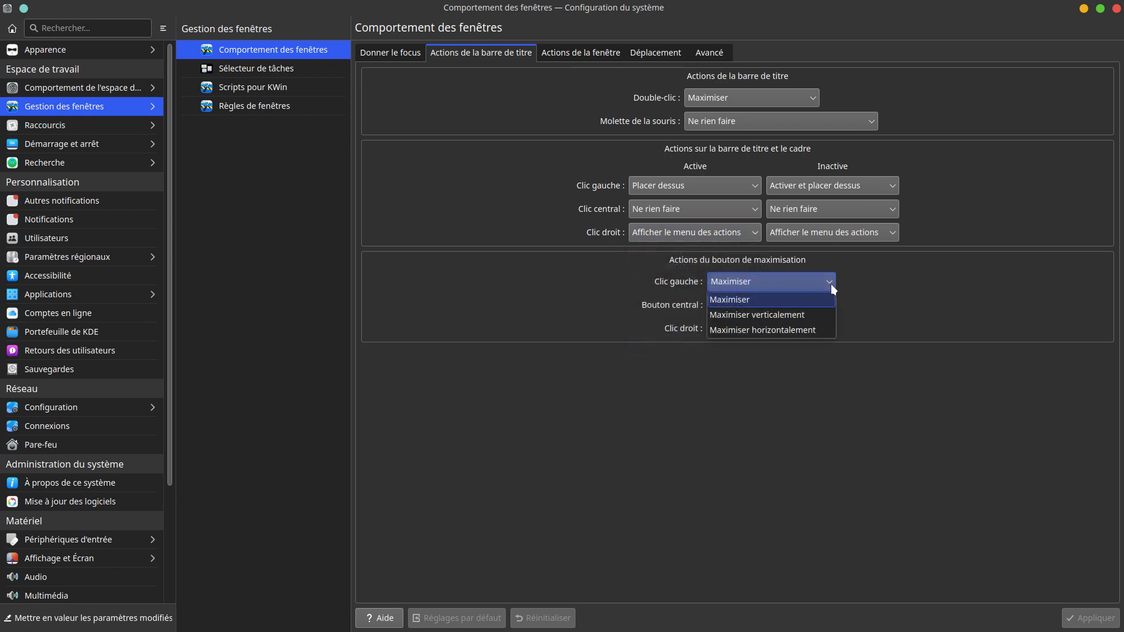
pyautogui.click(833, 306)
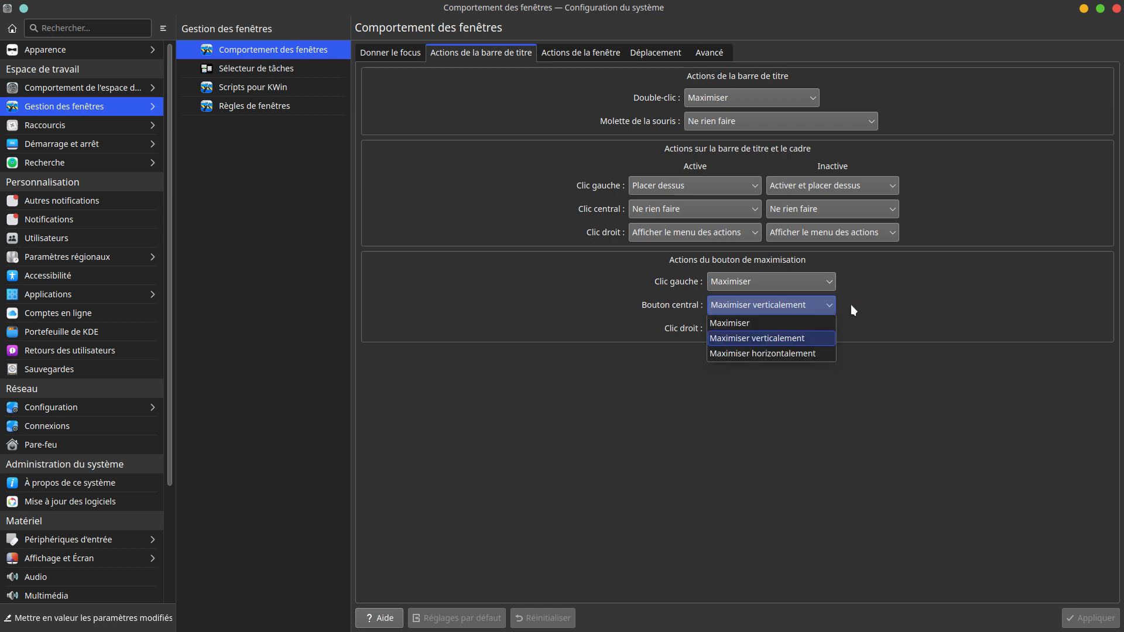
pyautogui.click(855, 305)
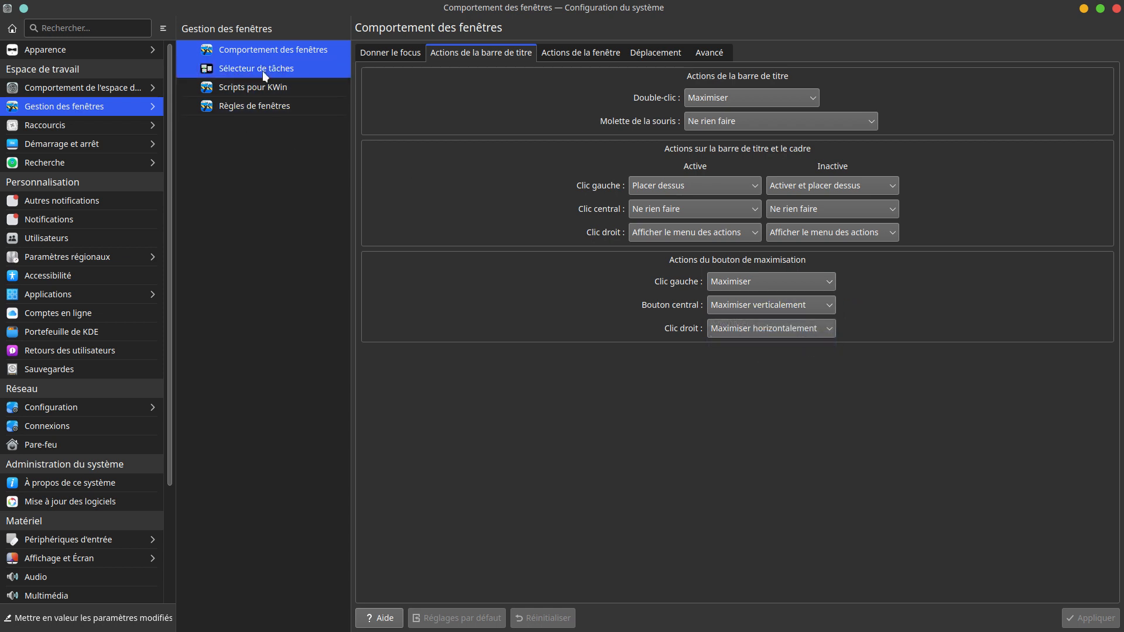
# Review the Principal and Alternatif settings of the Sélecteur de tâches, and open the Scripts pour KWin page.
pyautogui.click(262, 71)
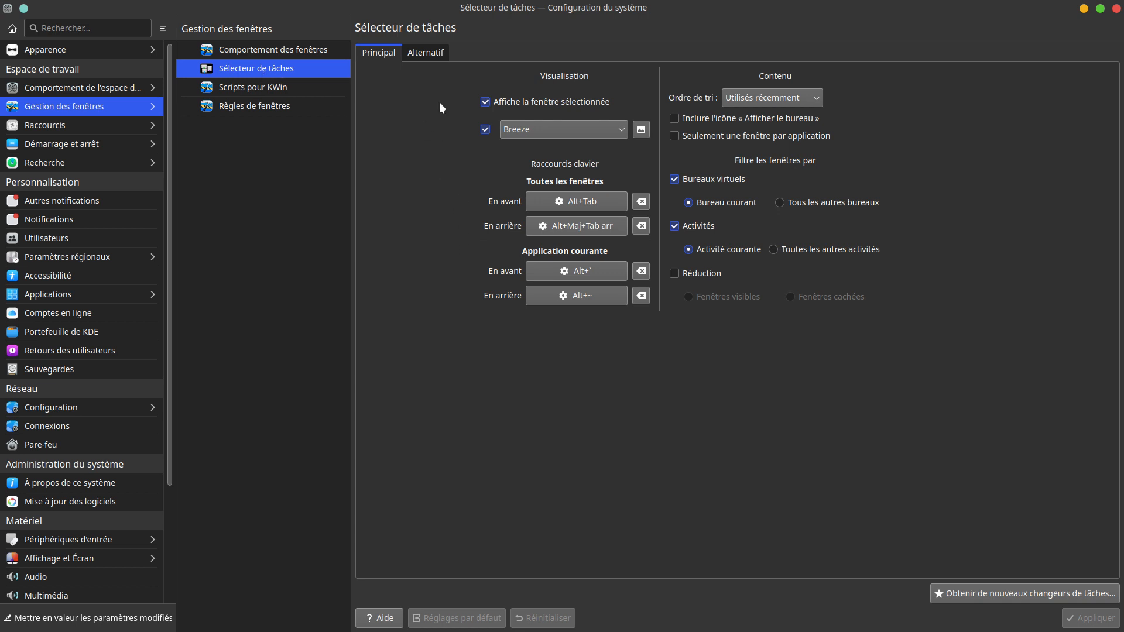
pyautogui.click(433, 54)
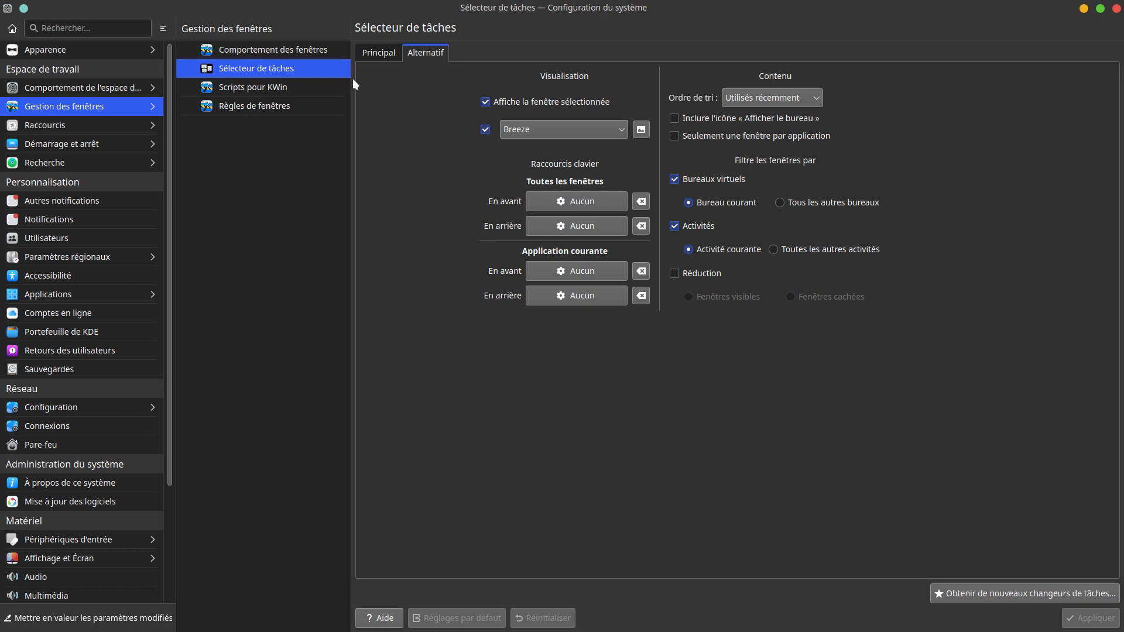
pyautogui.click(266, 86)
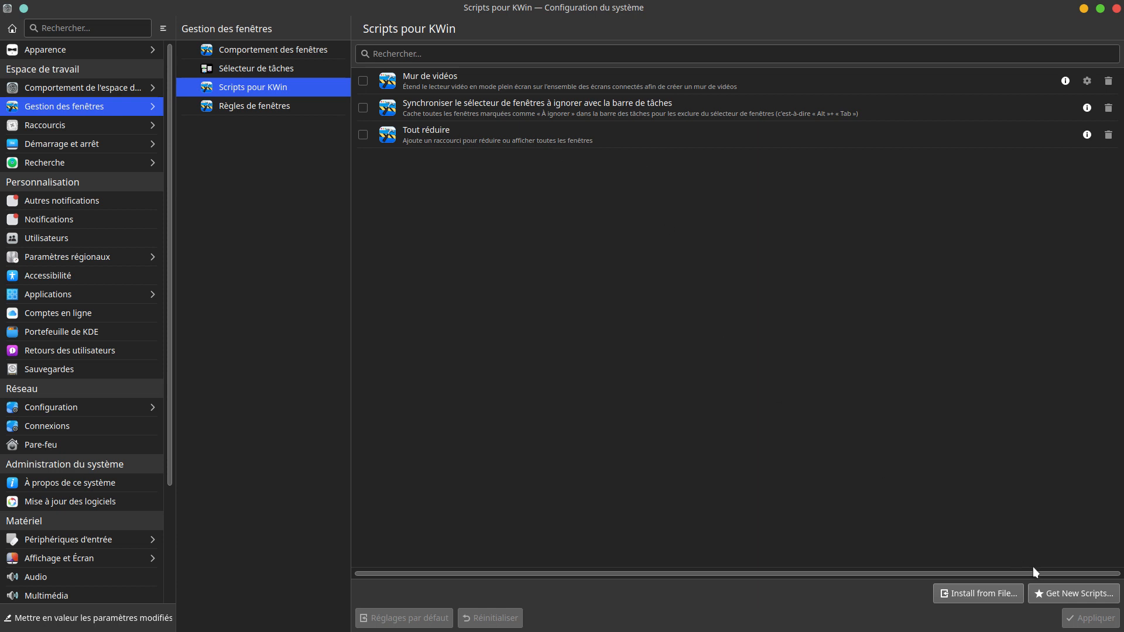
# Browse the downloadable window manager scripts for KWin, from Autotile through KZones, and close the download window.
pyautogui.click(1051, 594)
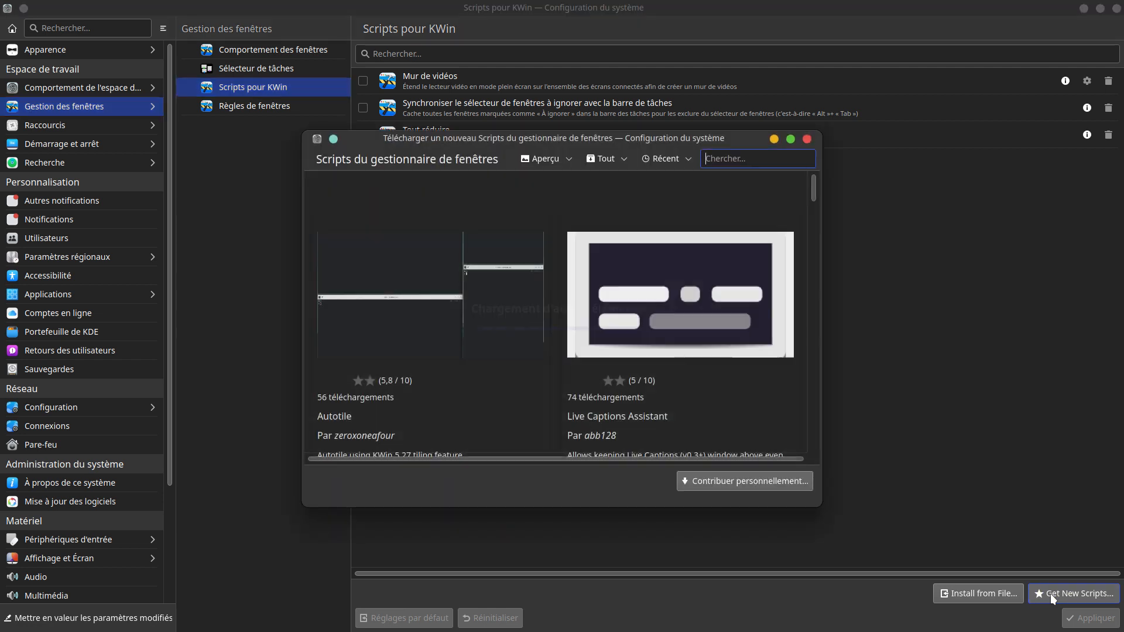
pyautogui.scroll(-7, 530, 387)
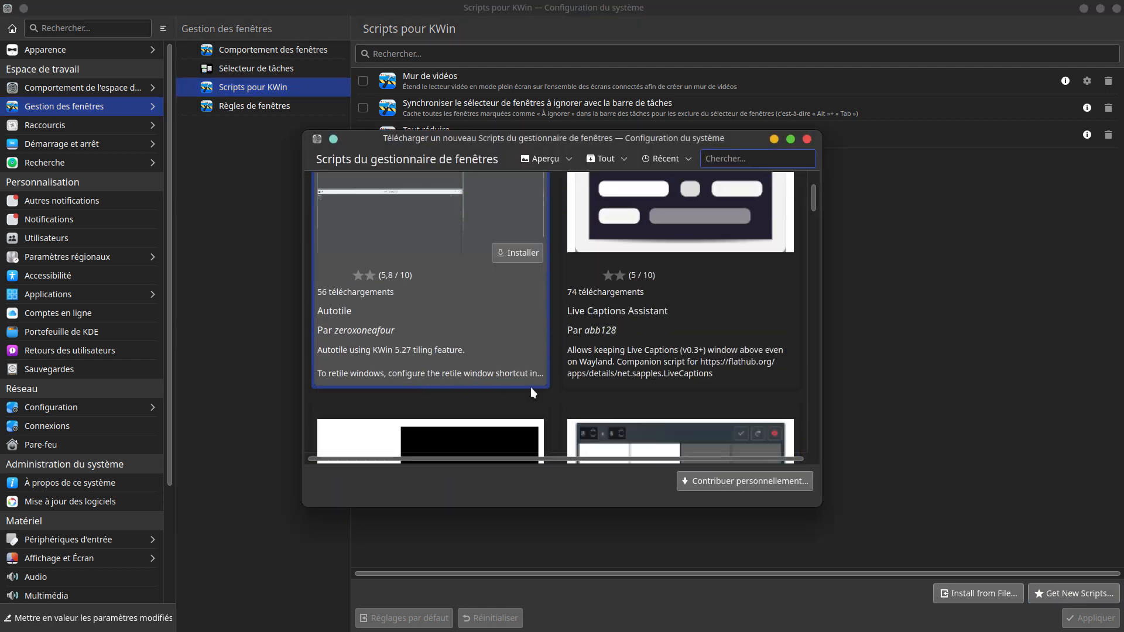
pyautogui.scroll(-10, 536, 391)
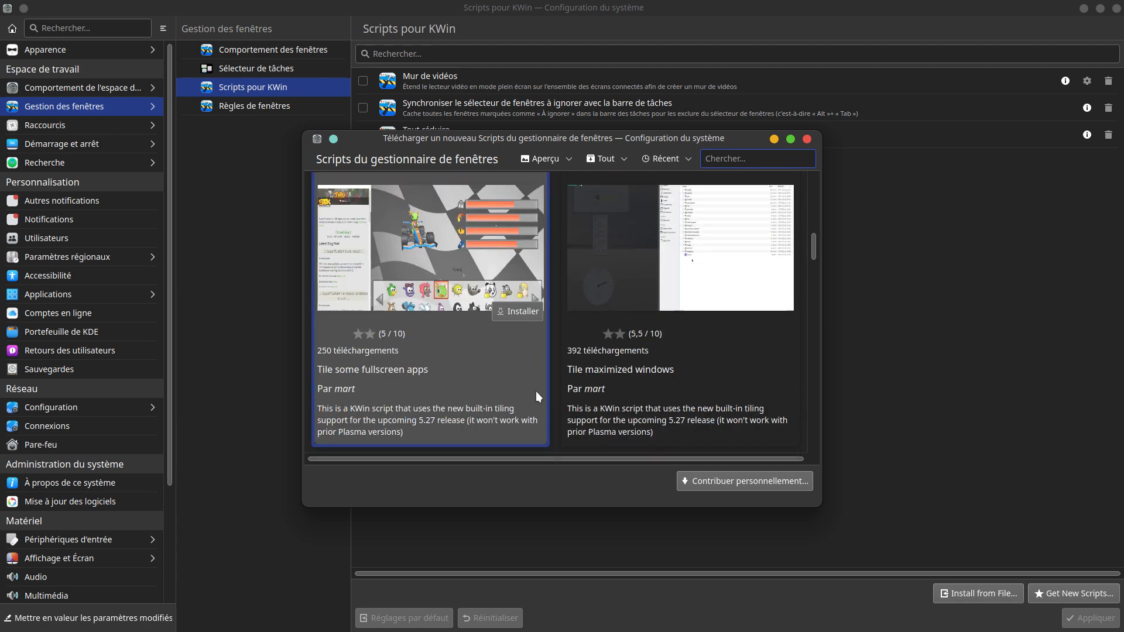
pyautogui.scroll(-8, 536, 391)
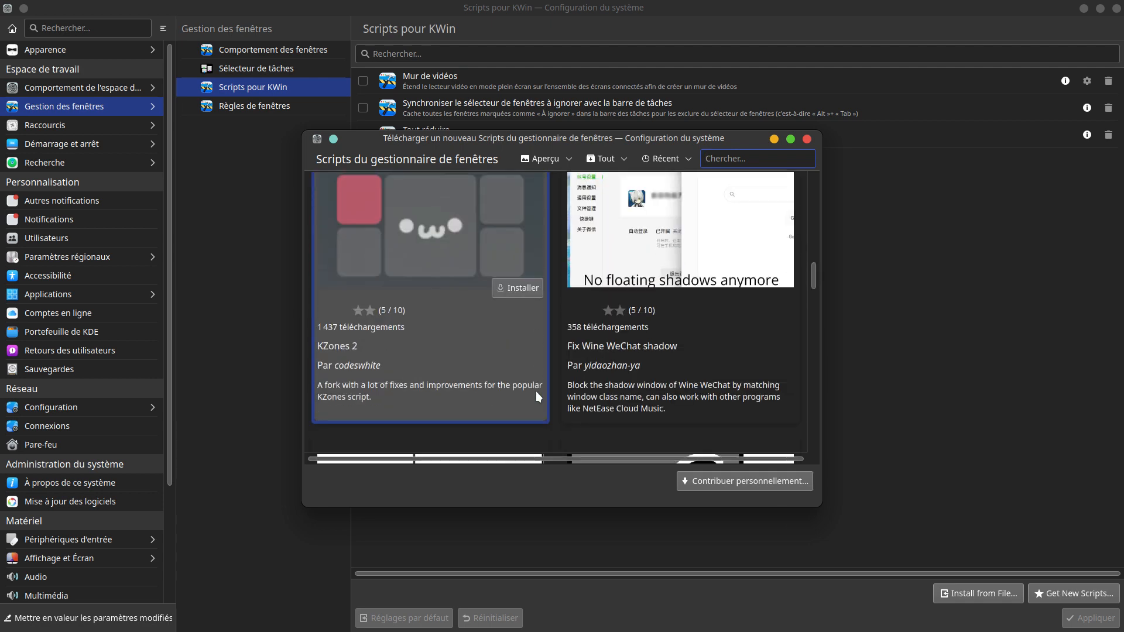
pyautogui.scroll(-6, 536, 391)
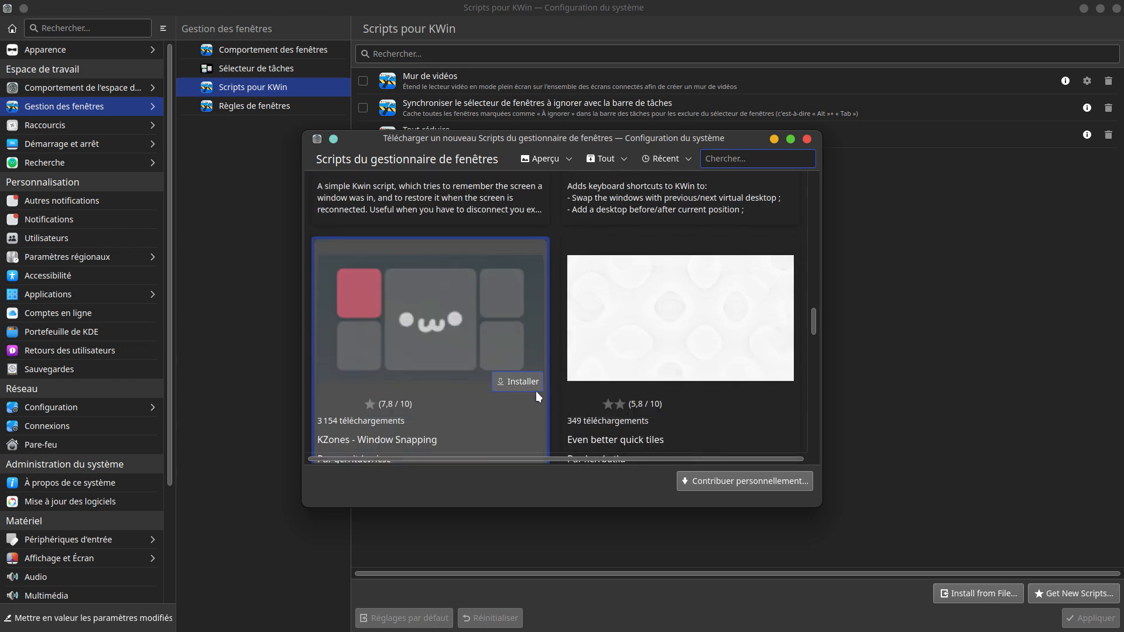
pyautogui.click(807, 139)
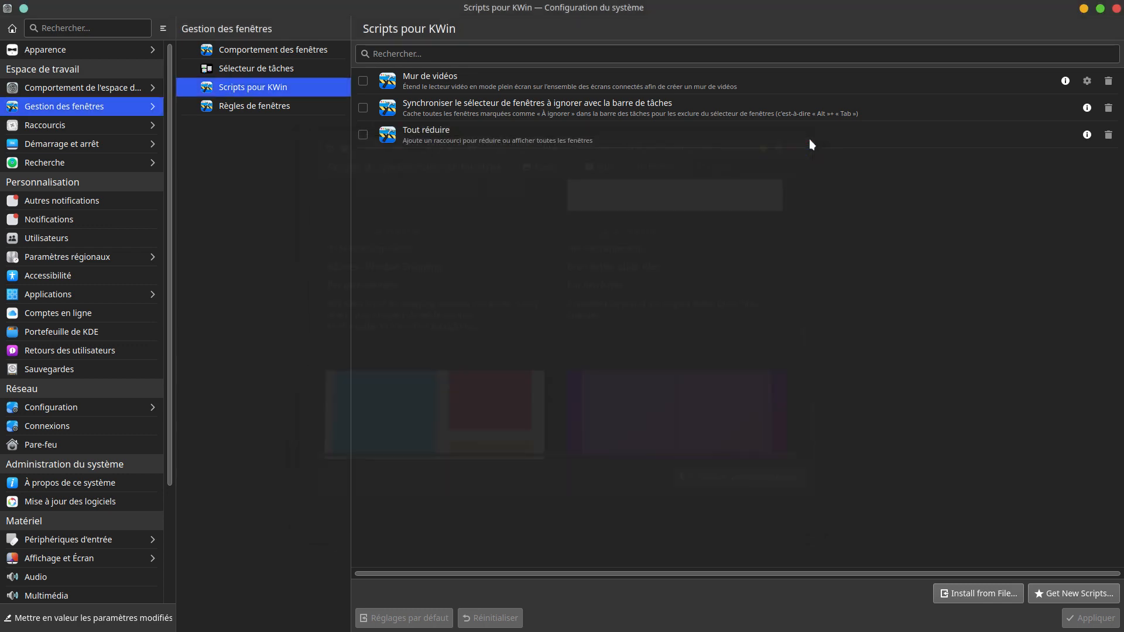
# Add a blank rule under Règles de fenêtres, return to the rule list, and discard the change while switching to Raccourcis.
pyautogui.click(281, 109)
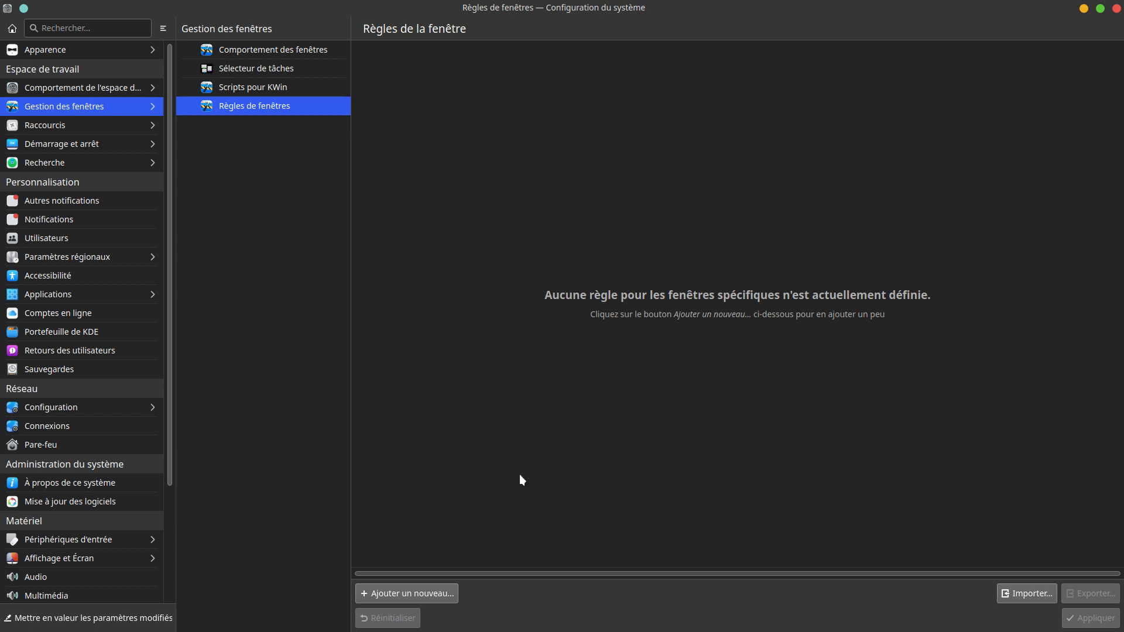
pyautogui.click(440, 591)
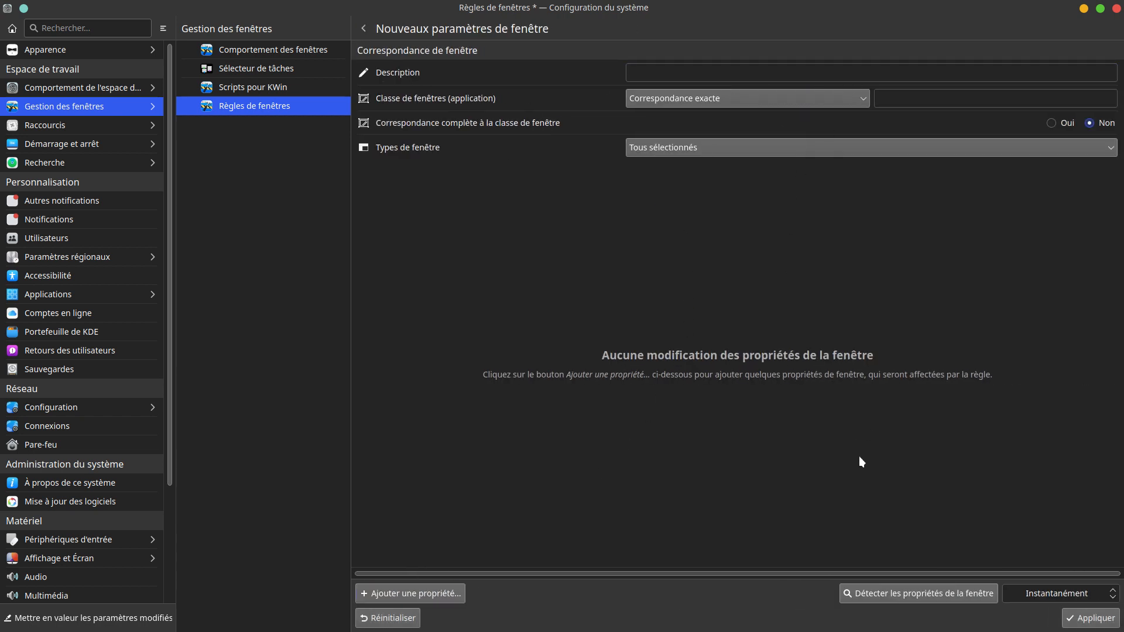
pyautogui.click(364, 28)
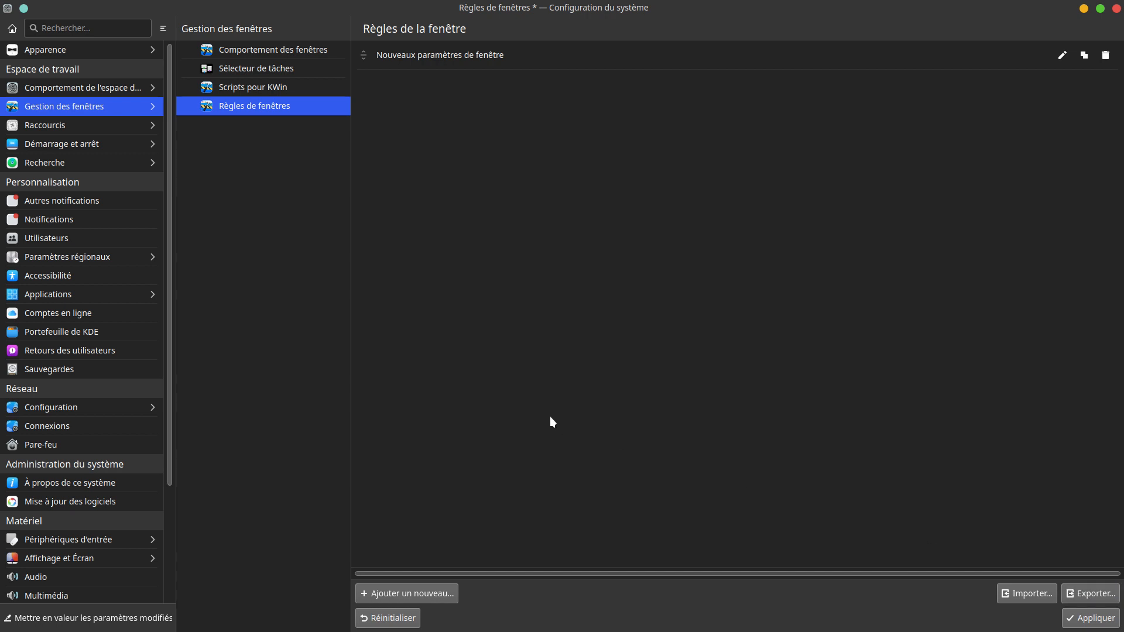
pyautogui.click(76, 125)
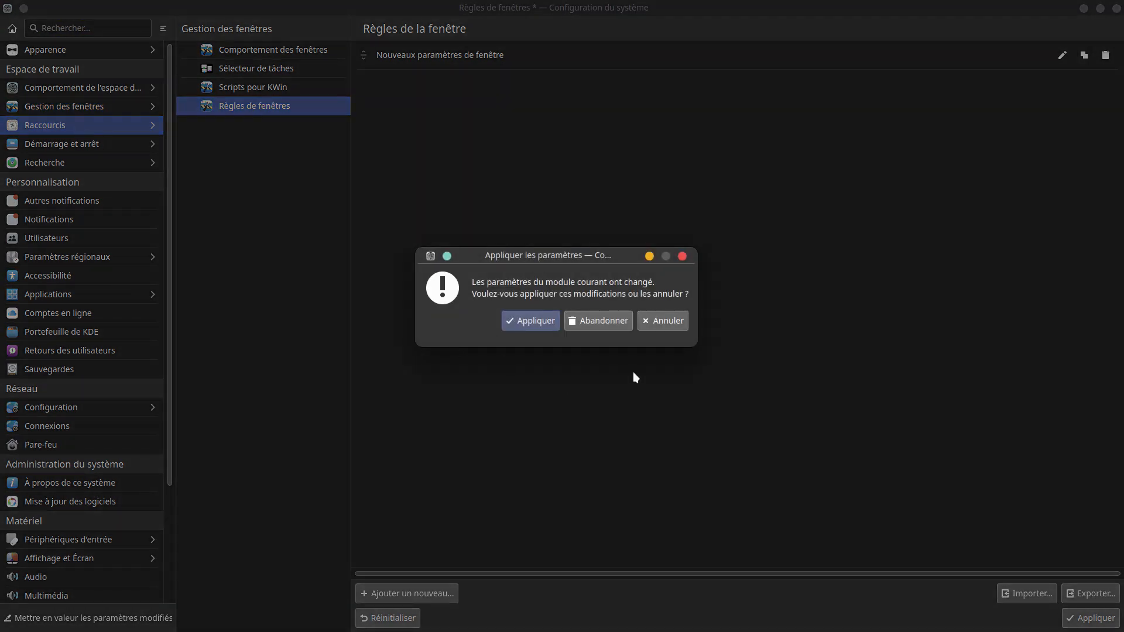
pyautogui.click(605, 325)
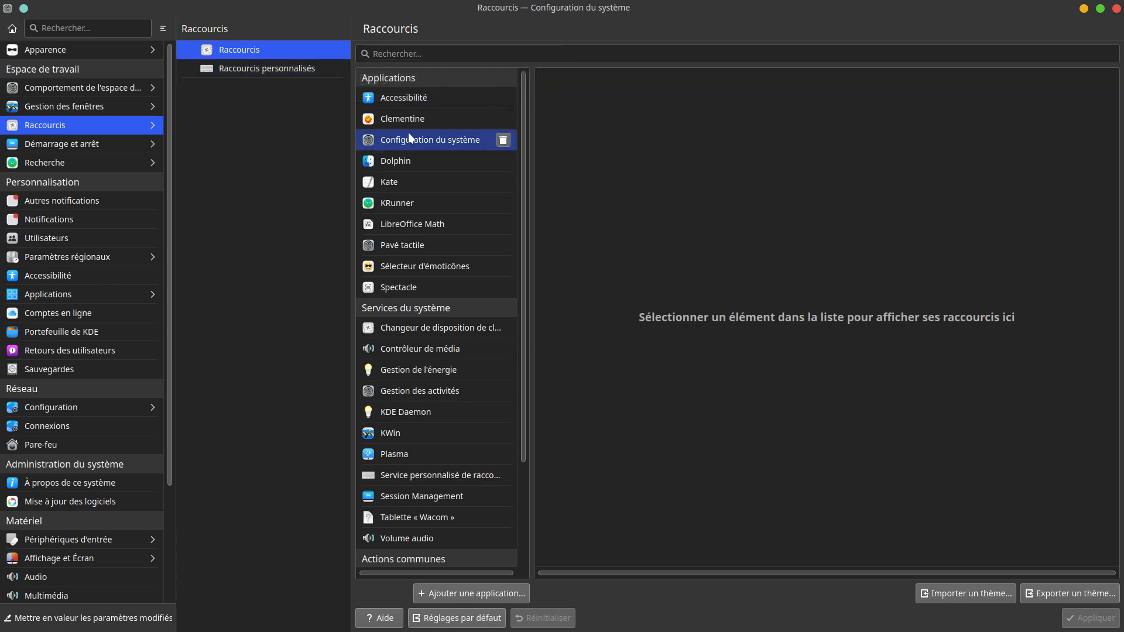
# Review the list of applications and services under Raccourcis, Dolphin's shortcut, and the KMenuEdit group in Raccourcis personnalisés.
pyautogui.scroll(-2, 434, 458)
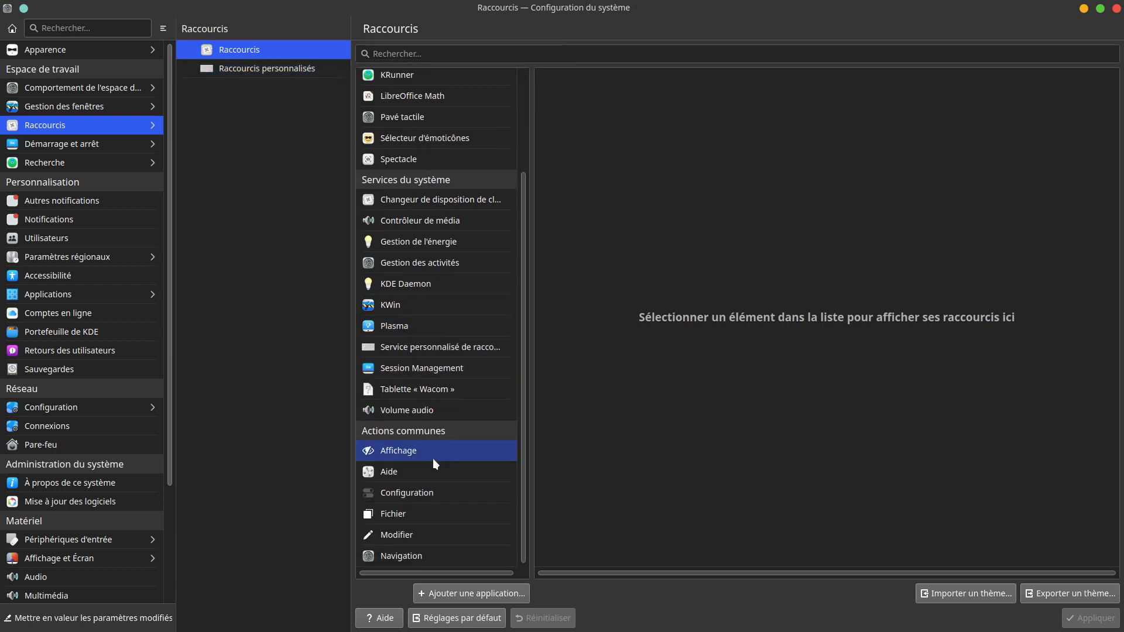
pyautogui.scroll(2, 433, 459)
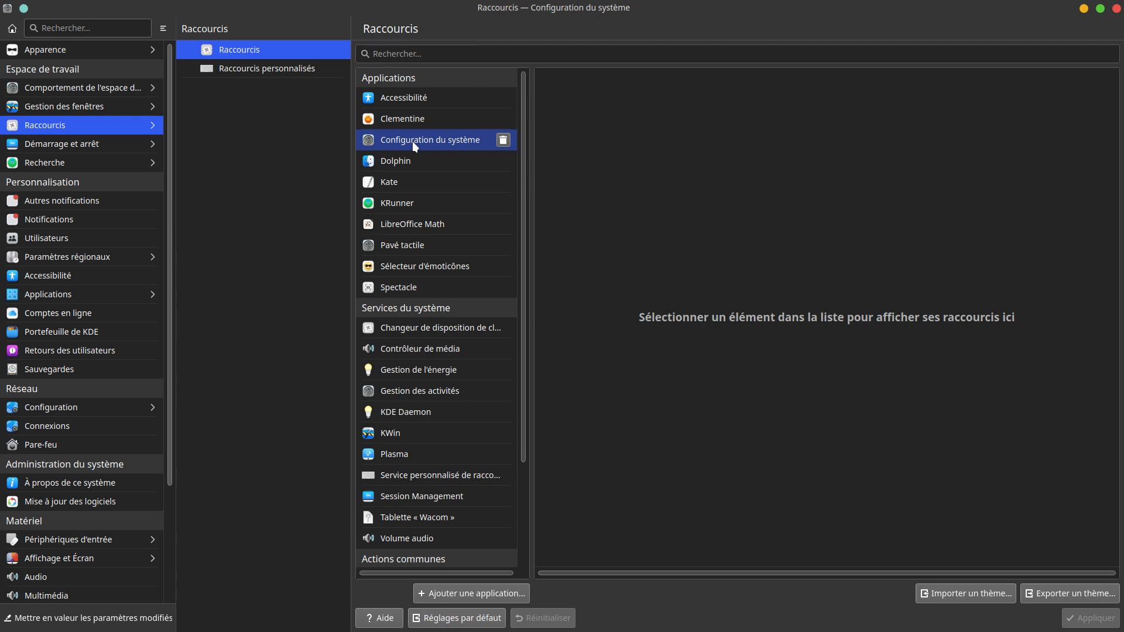
pyautogui.click(418, 160)
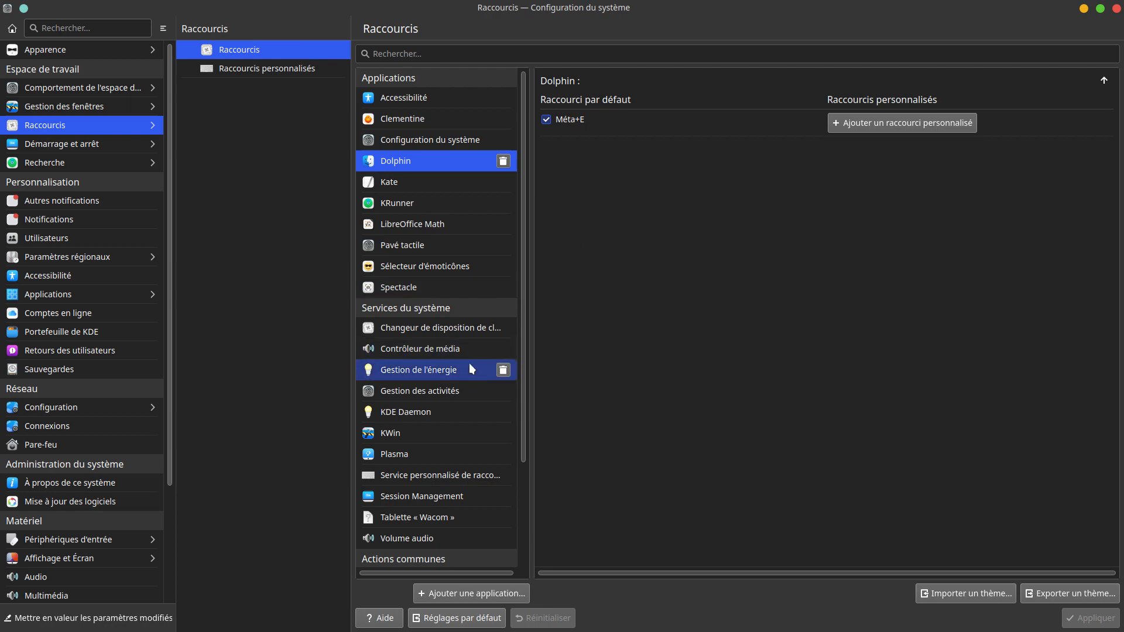
pyautogui.scroll(-3, 469, 375)
pyautogui.scroll(3, 468, 449)
pyautogui.scroll(-3, 467, 450)
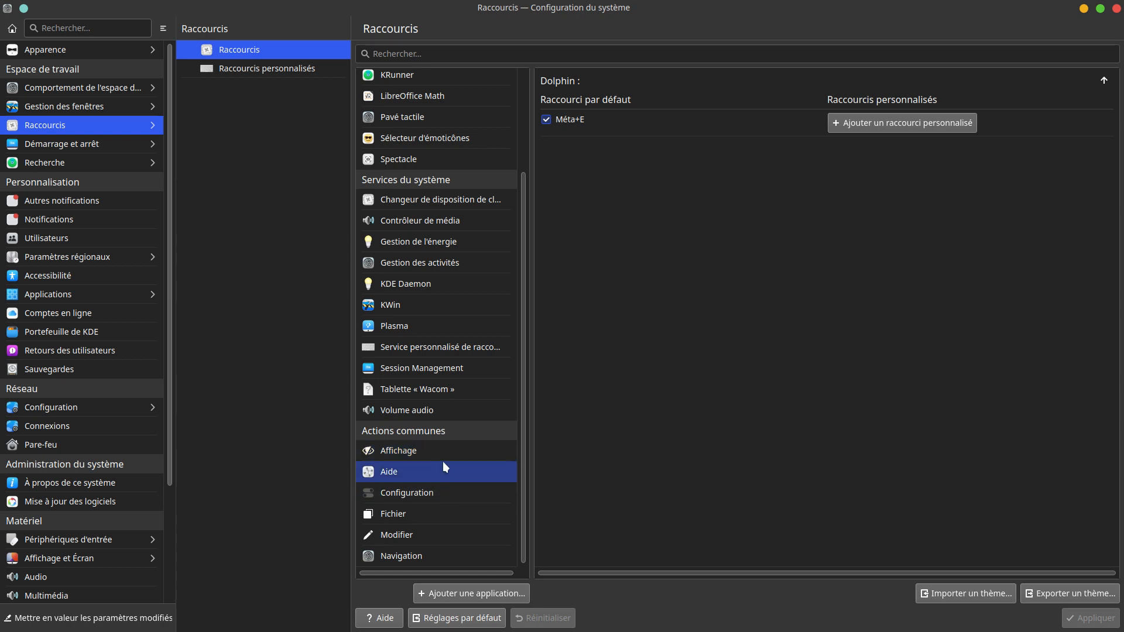
pyautogui.click(290, 69)
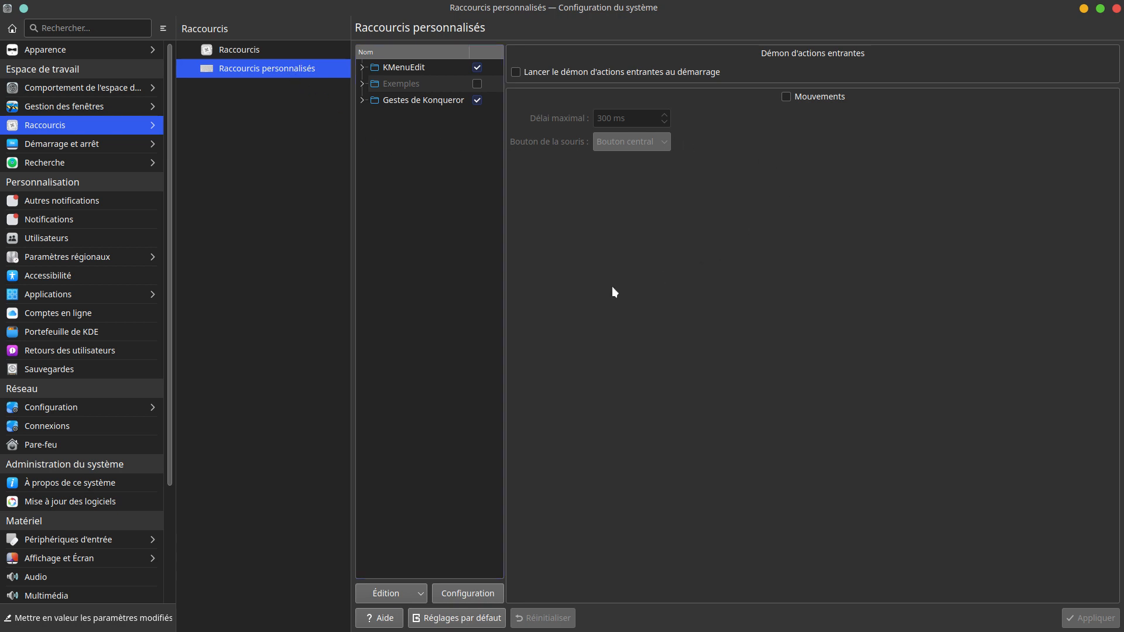
pyautogui.click(362, 67)
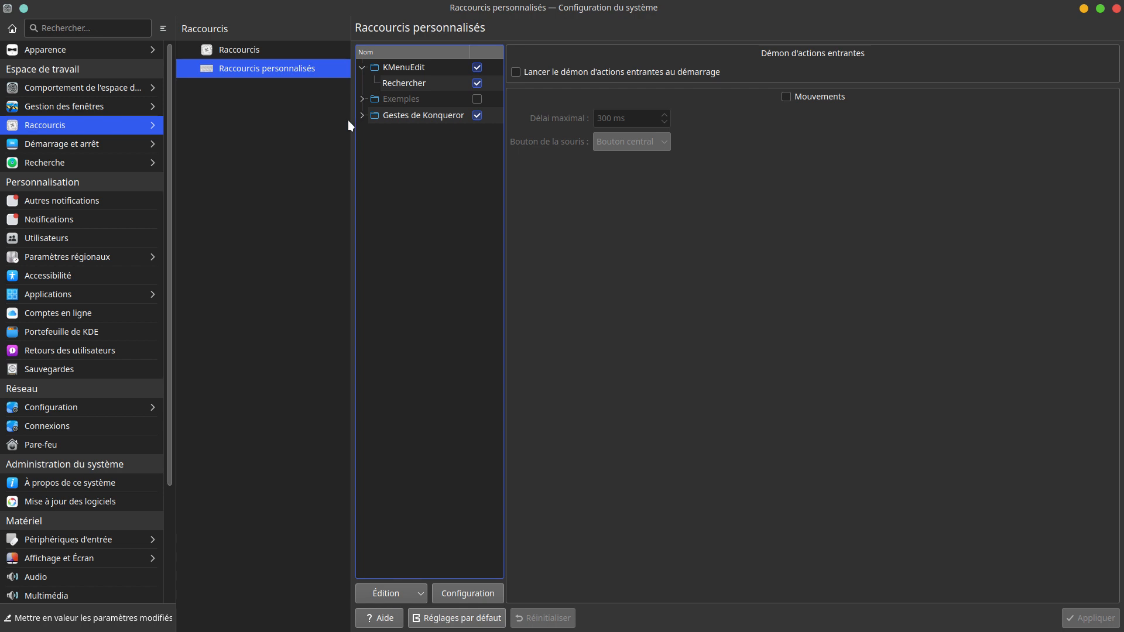
# View the Écran de connexion (SDDM) themes and the session choices for automatic login in its Comportement settings.
pyautogui.click(94, 144)
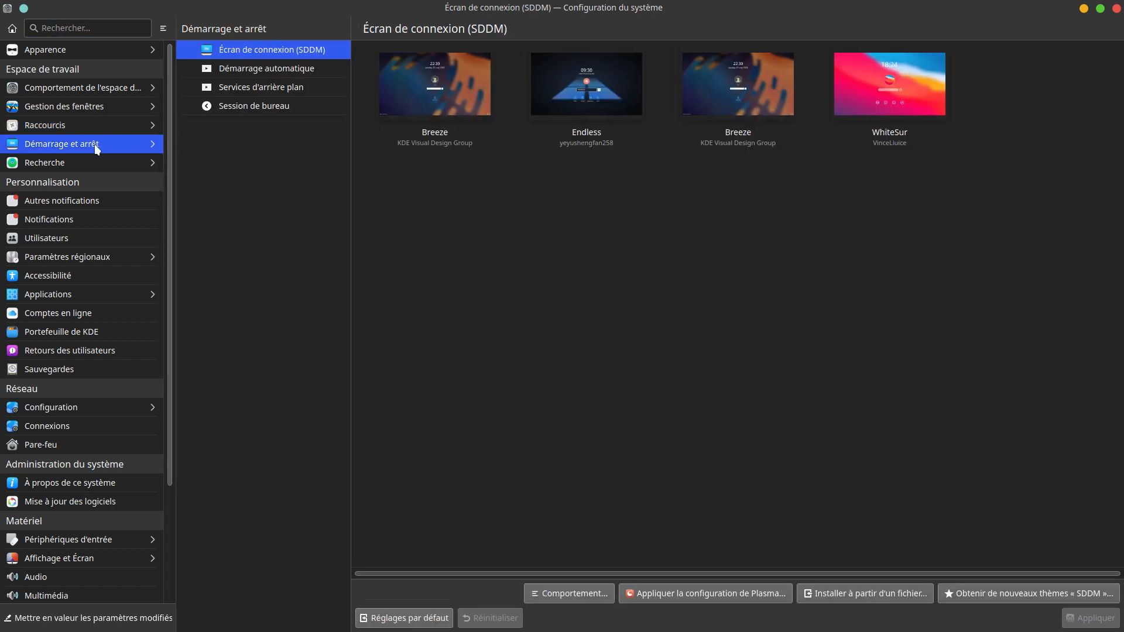
pyautogui.moveTo(461, 125)
pyautogui.moveTo(457, 100)
pyautogui.click(584, 604)
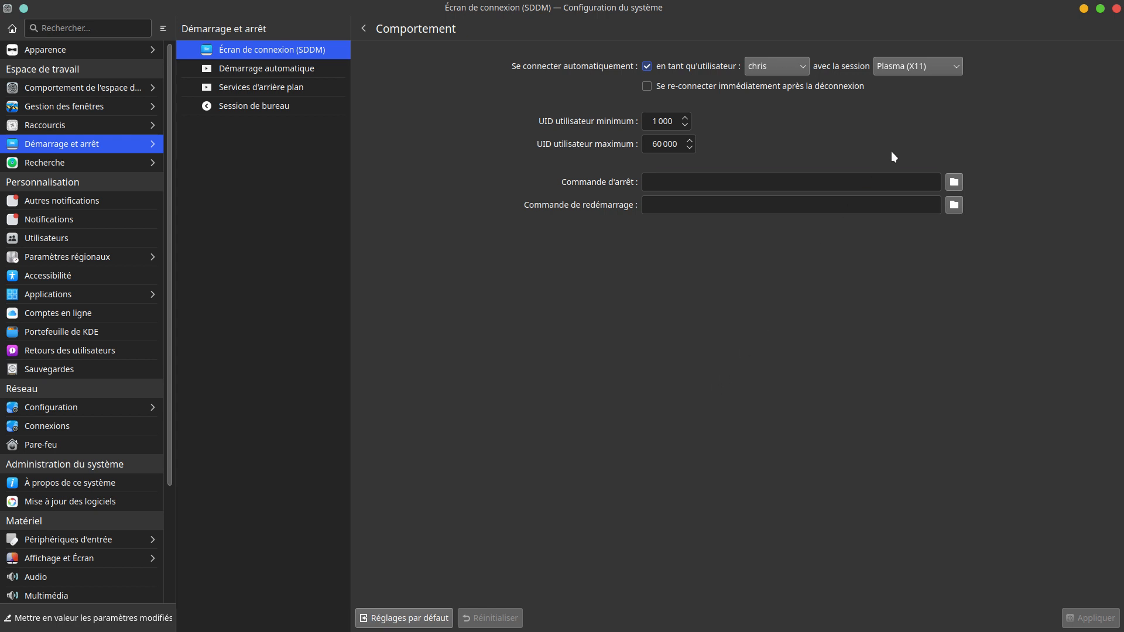
pyautogui.click(958, 67)
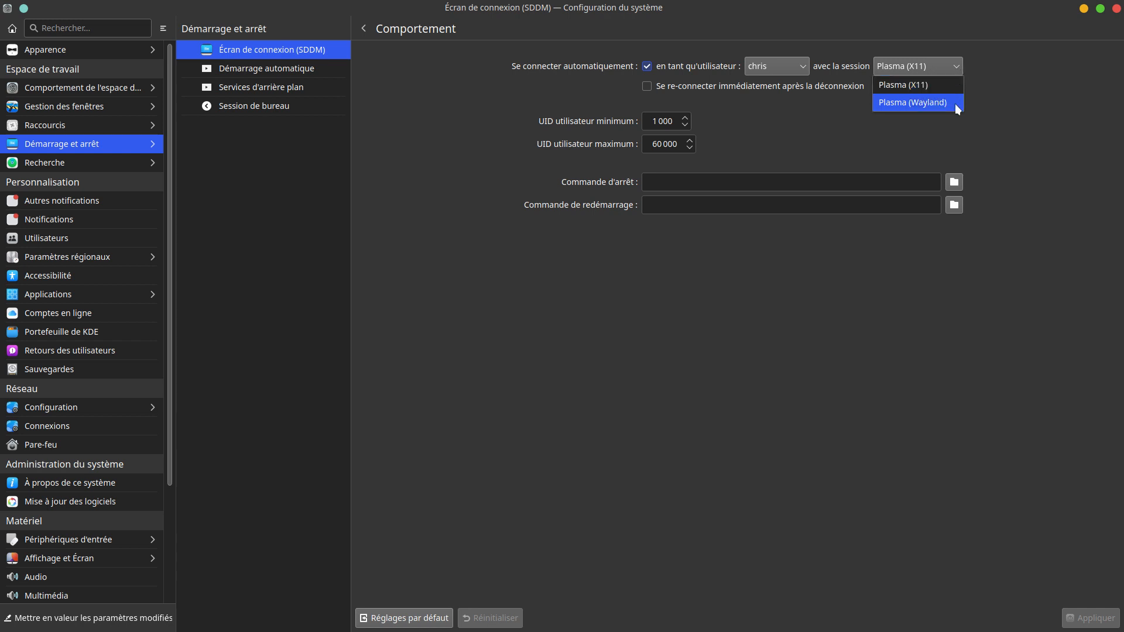
pyautogui.click(776, 399)
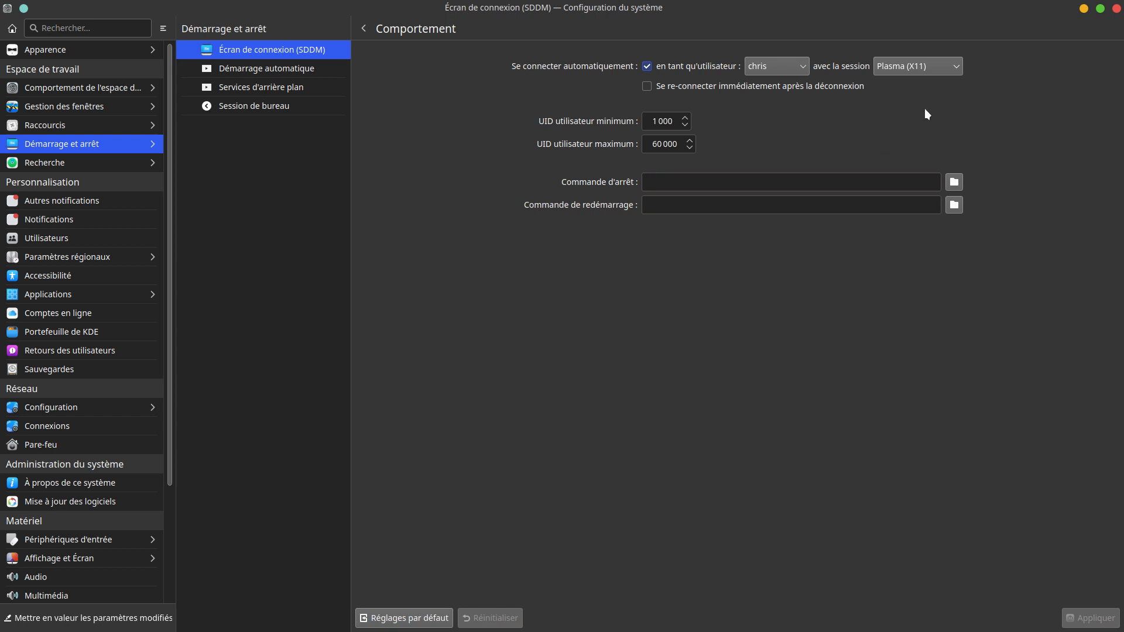
pyautogui.click(955, 68)
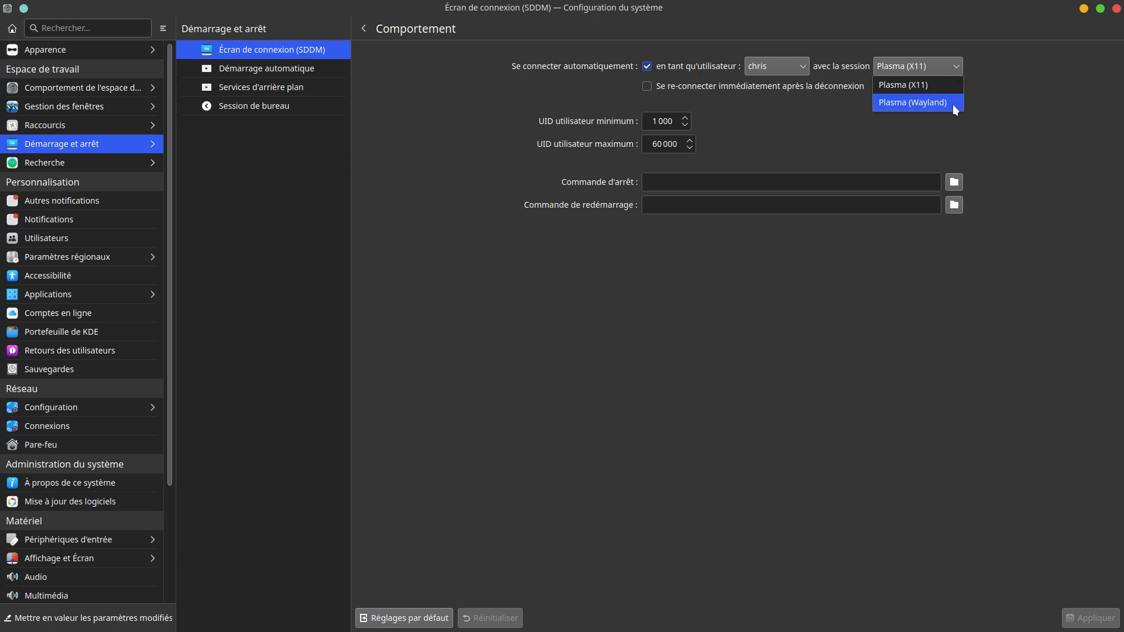
pyautogui.click(276, 69)
# Look through the Bureautique and Graphisme applications that can be added to Démarrage automatique, and cancel the application chooser.
pyautogui.click(276, 69)
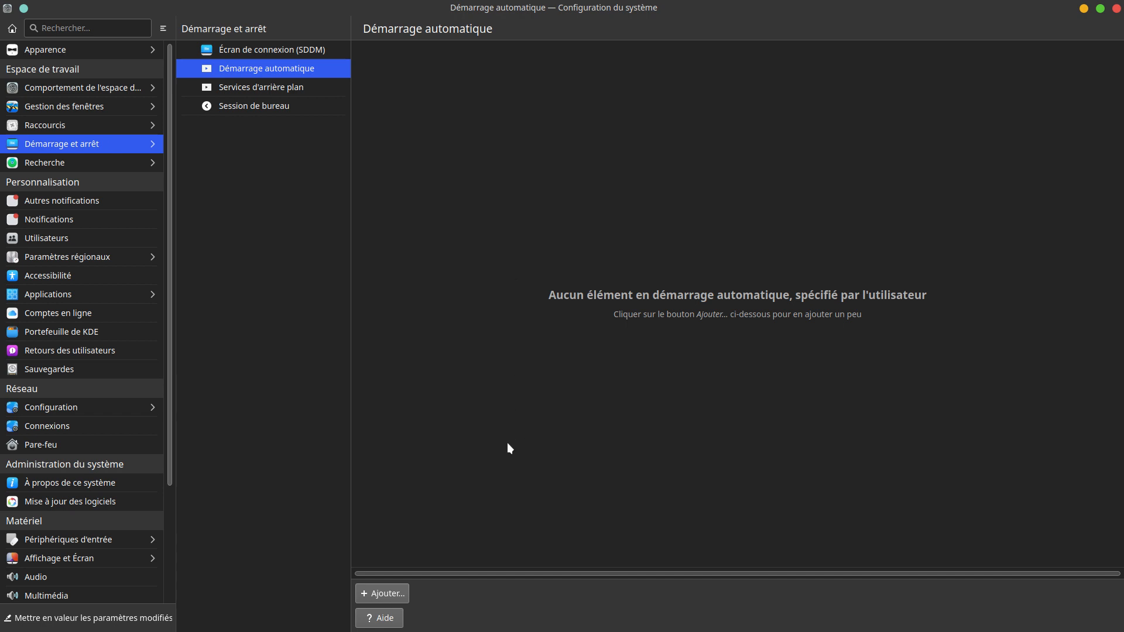
pyautogui.click(385, 593)
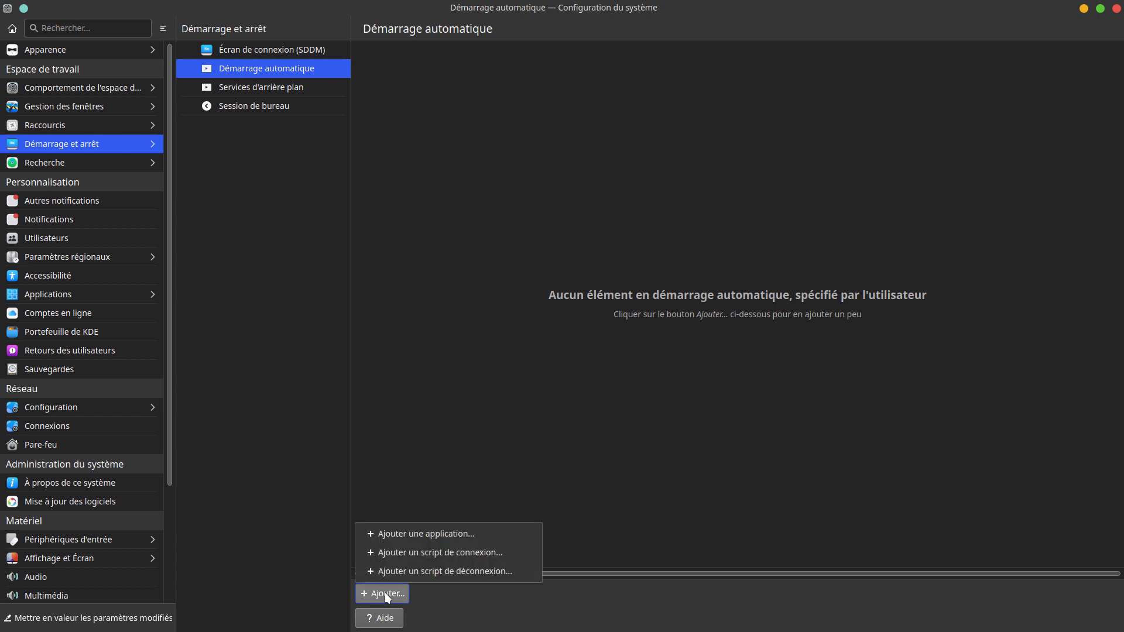
pyautogui.click(429, 534)
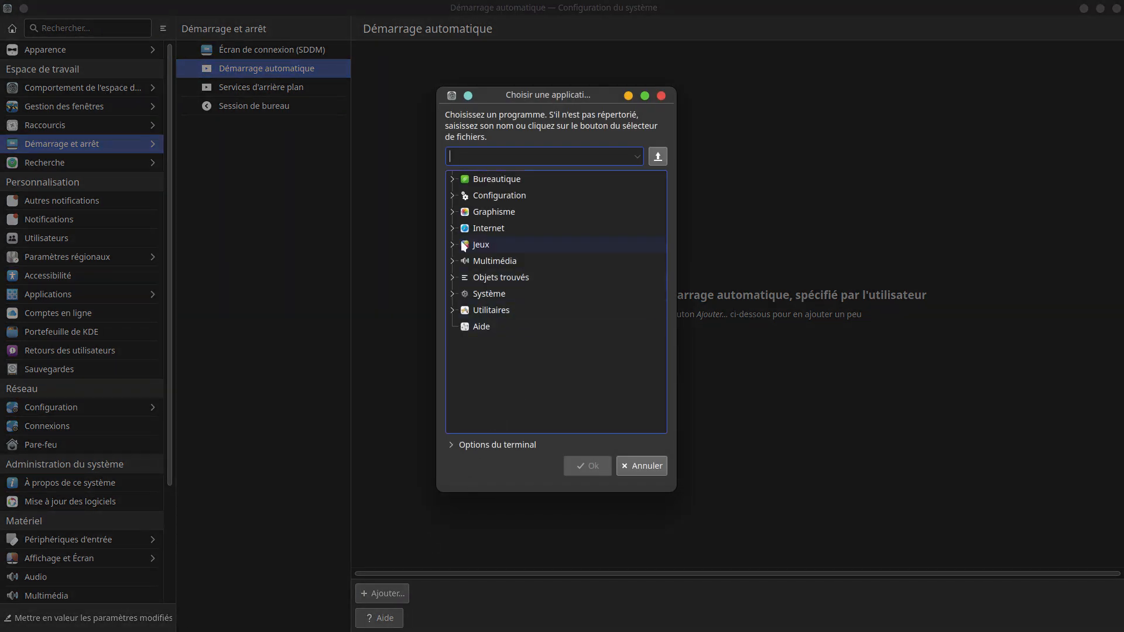
pyautogui.click(453, 182)
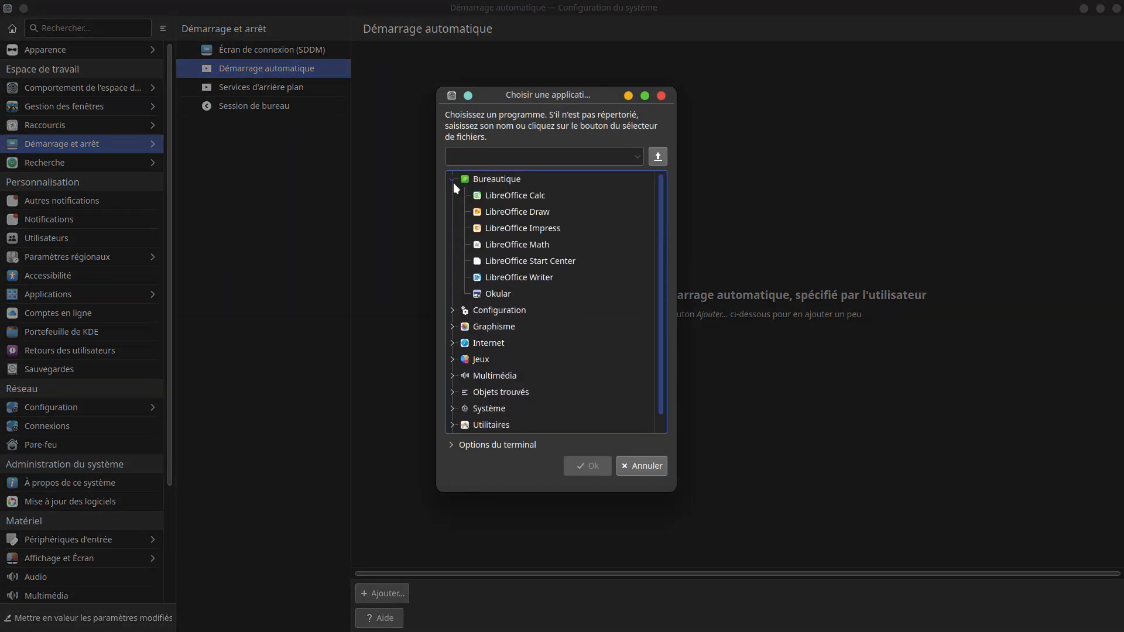
pyautogui.click(452, 326)
pyautogui.scroll(-1, 580, 353)
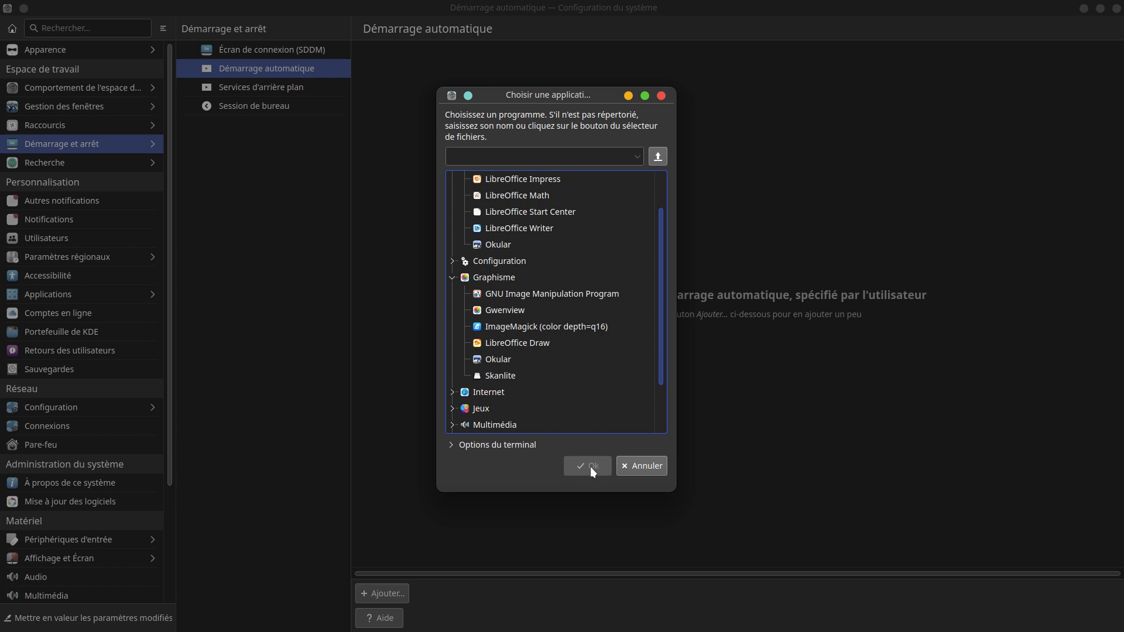
pyautogui.click(636, 467)
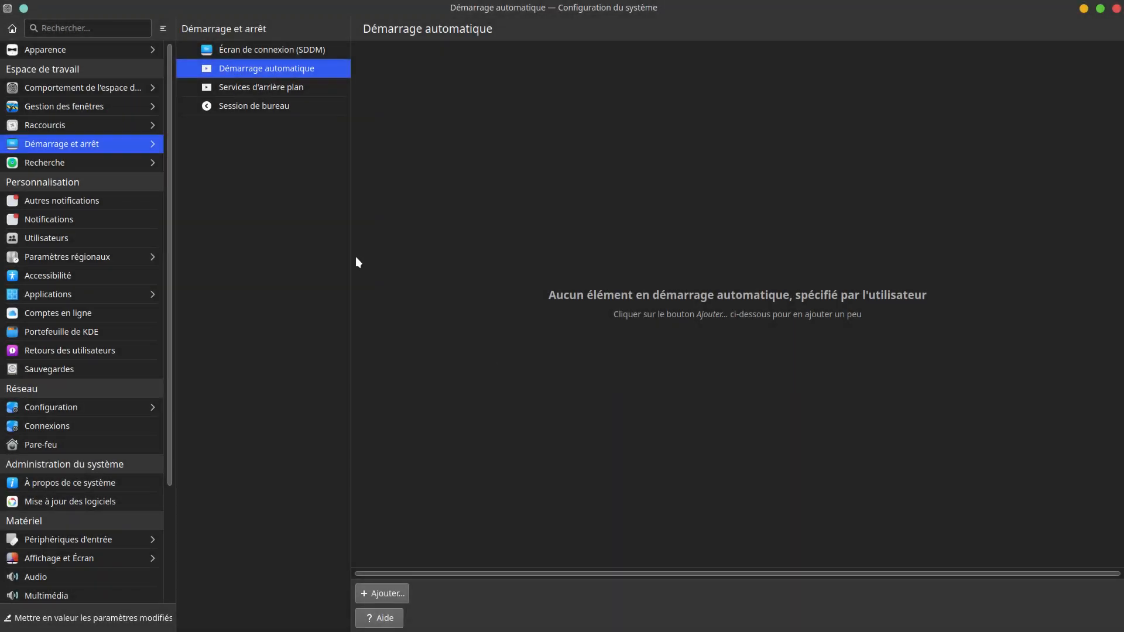
# Review the startup and on-demand services under Services d'arrière plan, and open the Session de bureau settings.
pyautogui.click(280, 87)
pyautogui.scroll(-1, 679, 375)
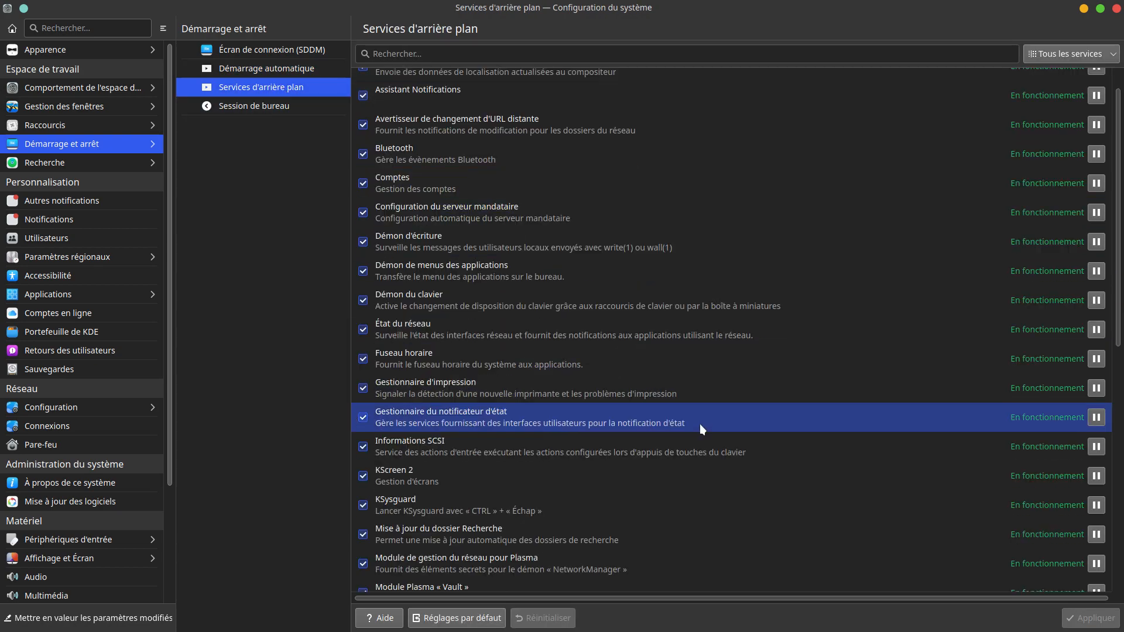
pyautogui.scroll(-7, 700, 424)
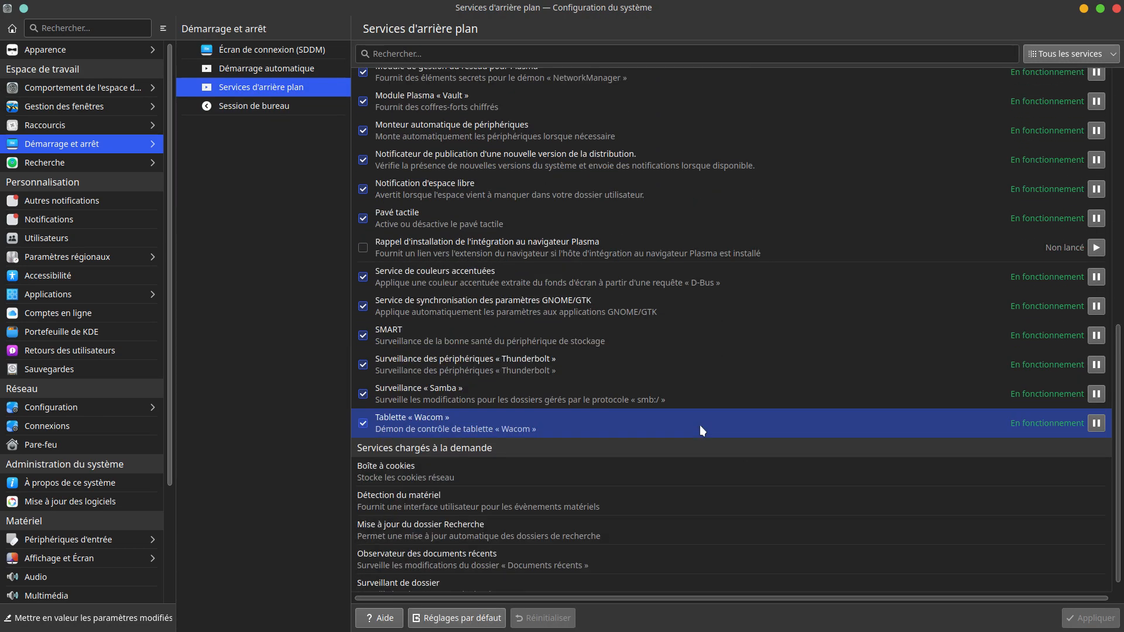
pyautogui.scroll(5, 700, 425)
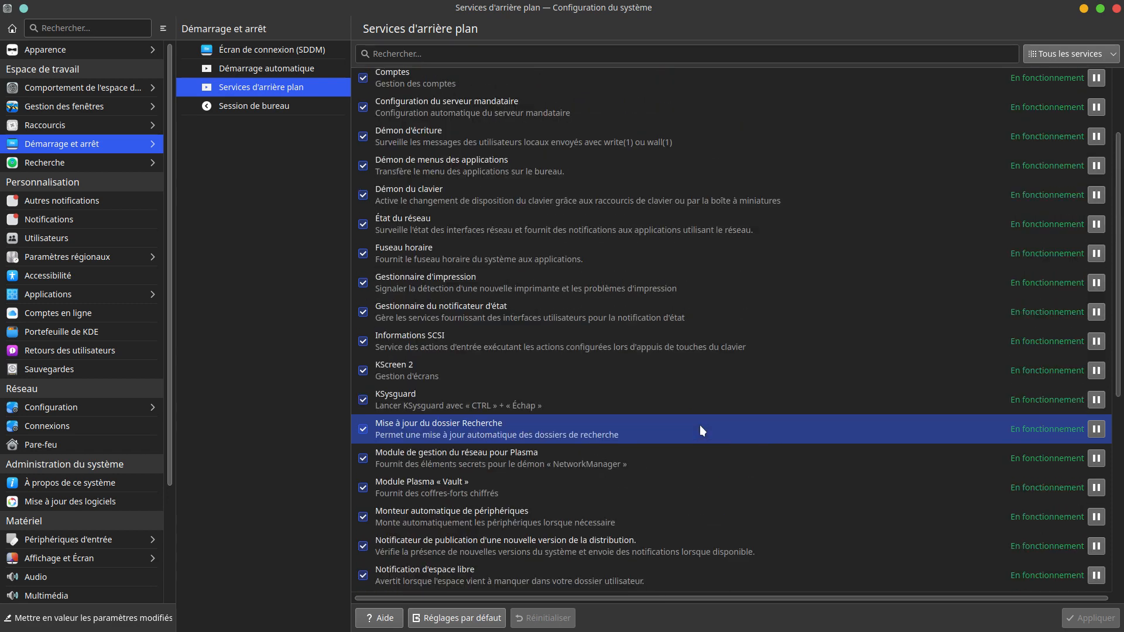
pyautogui.scroll(2, 700, 426)
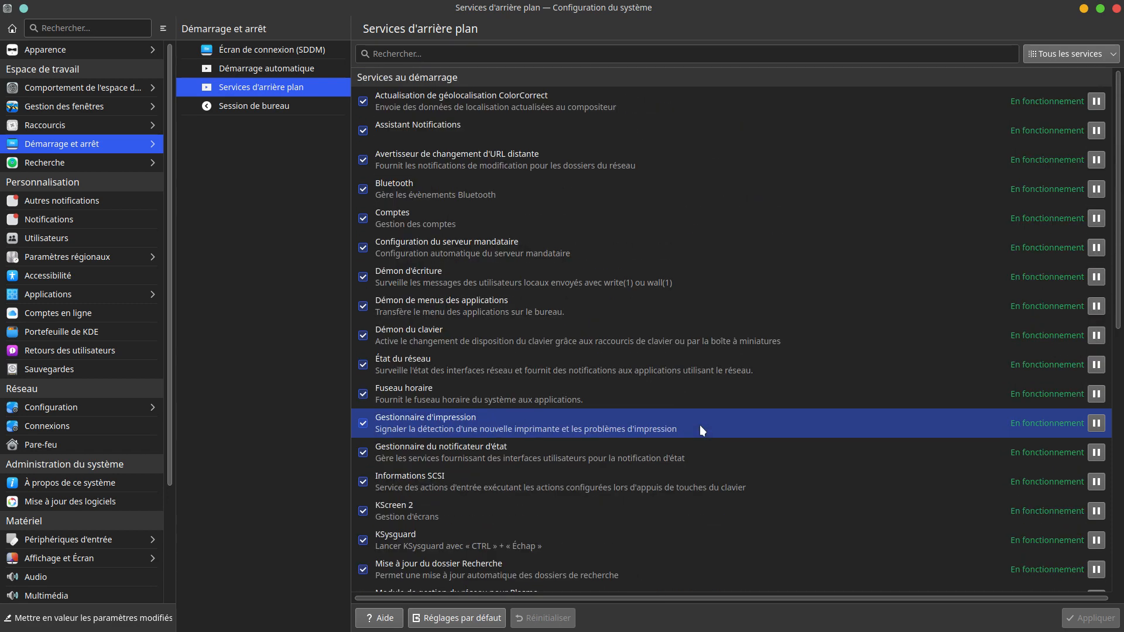
pyautogui.click(273, 111)
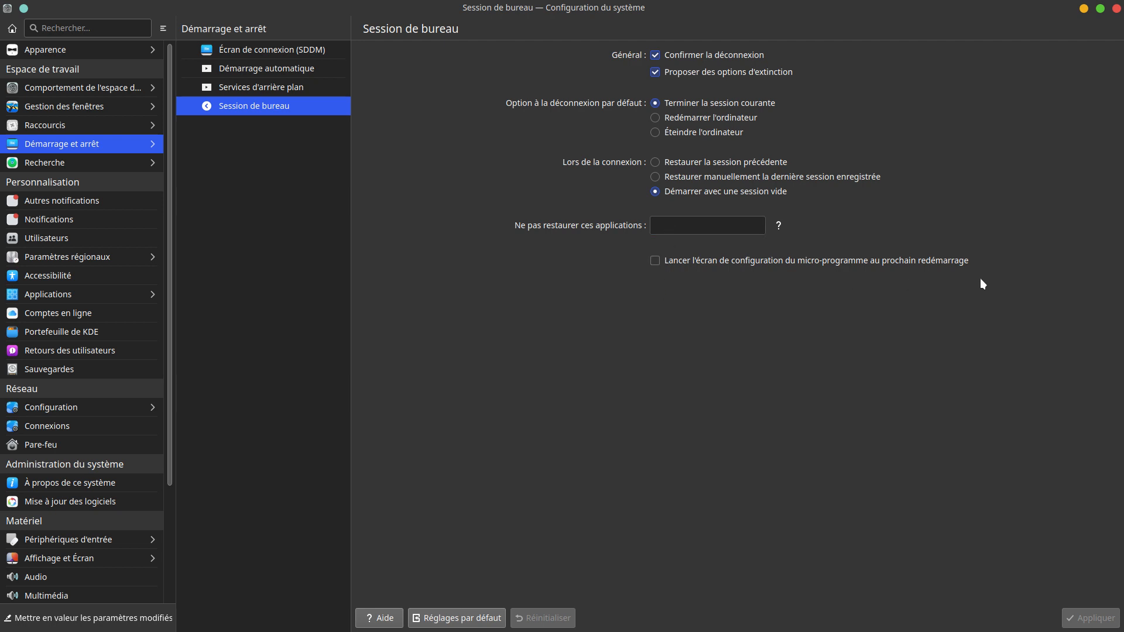
# View the Recherche de fichier settings and open the Rechercher Plasma module list.
pyautogui.click(89, 163)
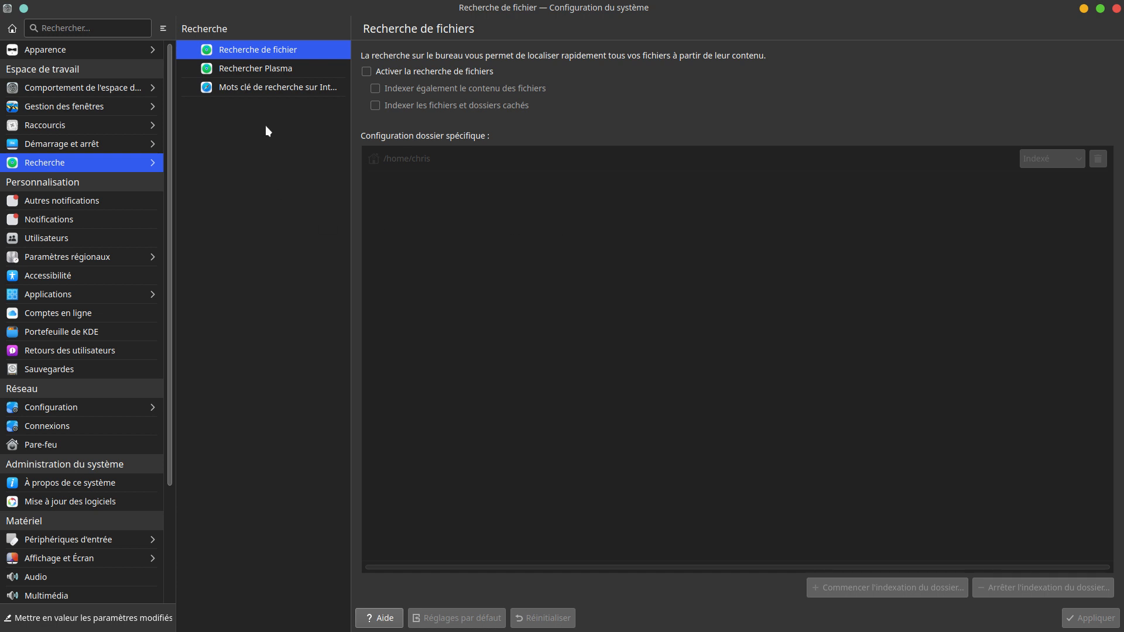
pyautogui.click(269, 69)
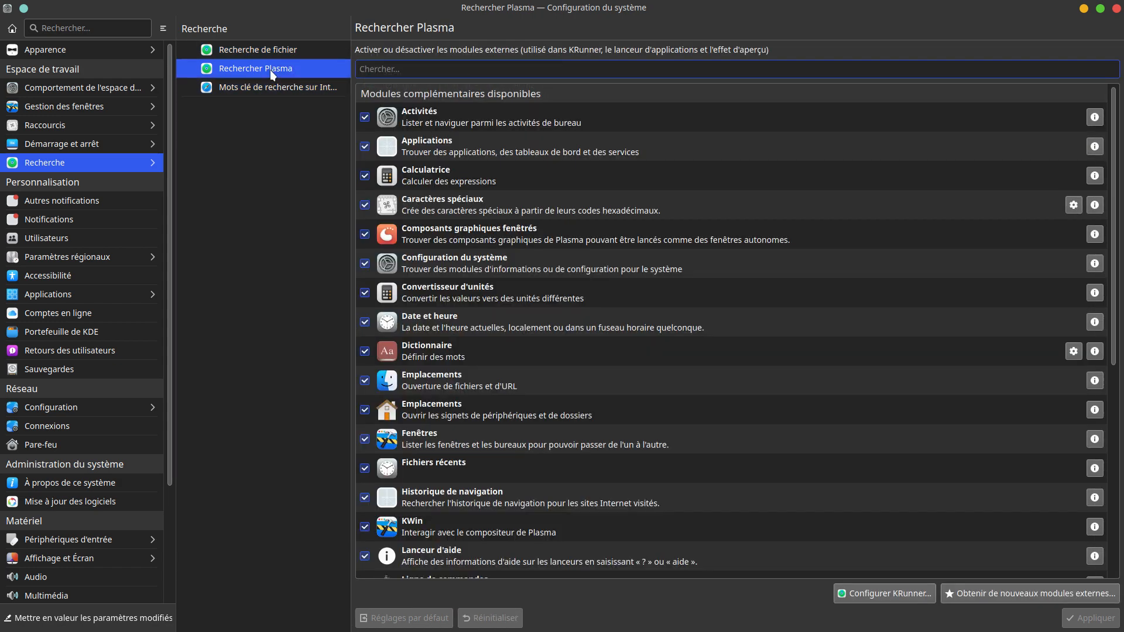
# Review the full list of available modules in the Rechercher Plasma settings.
pyautogui.scroll(-5, 625, 414)
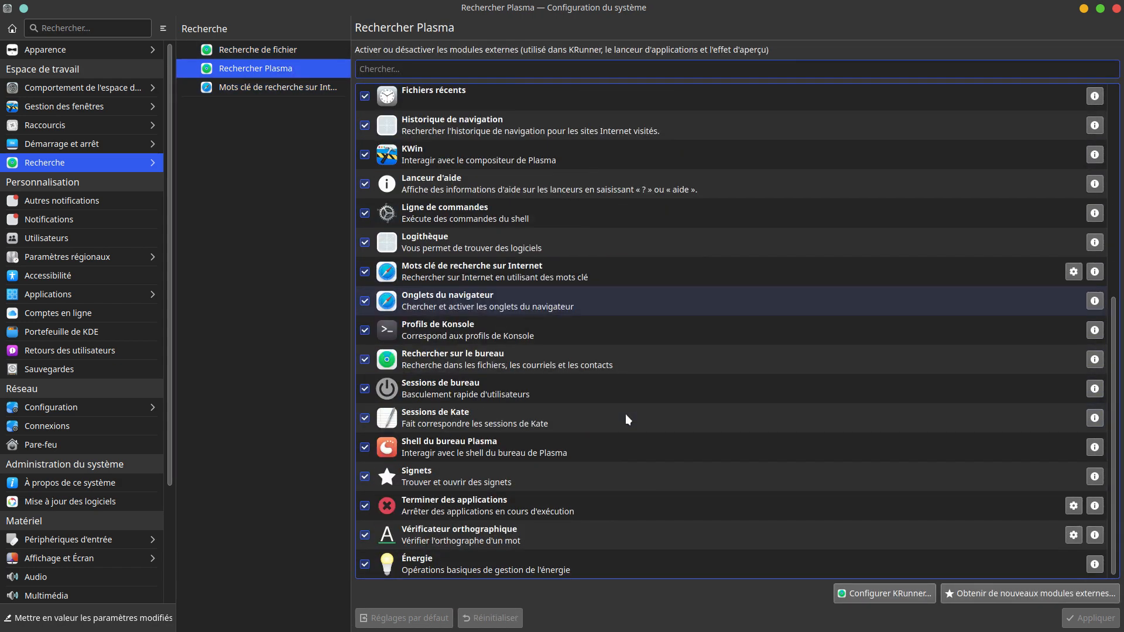
pyautogui.scroll(5, 625, 414)
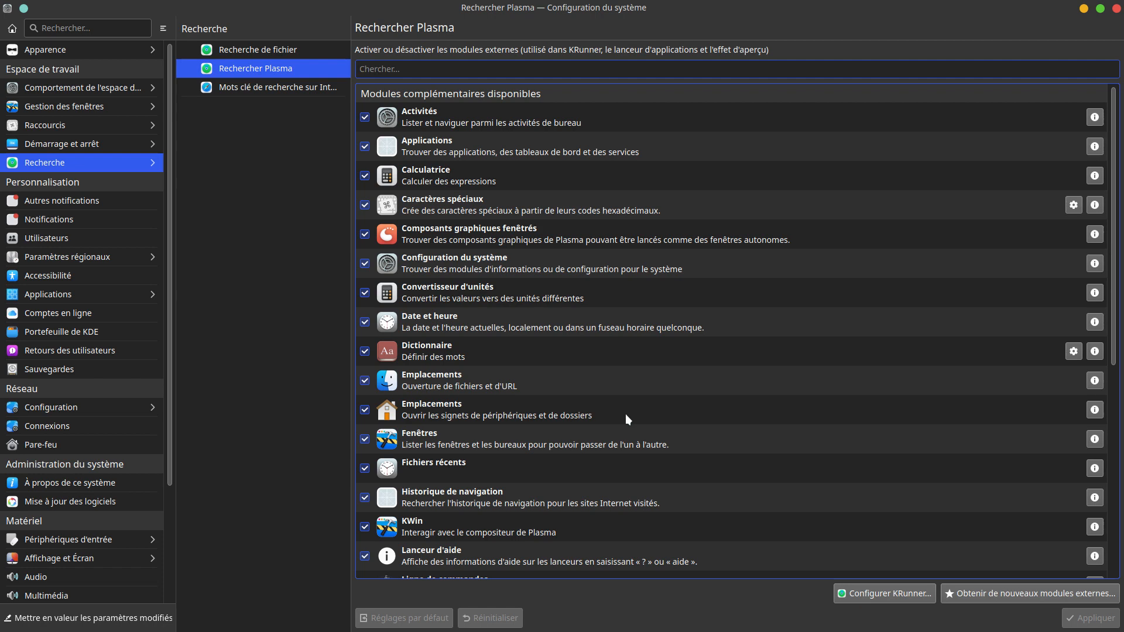
pyautogui.scroll(-5, 625, 414)
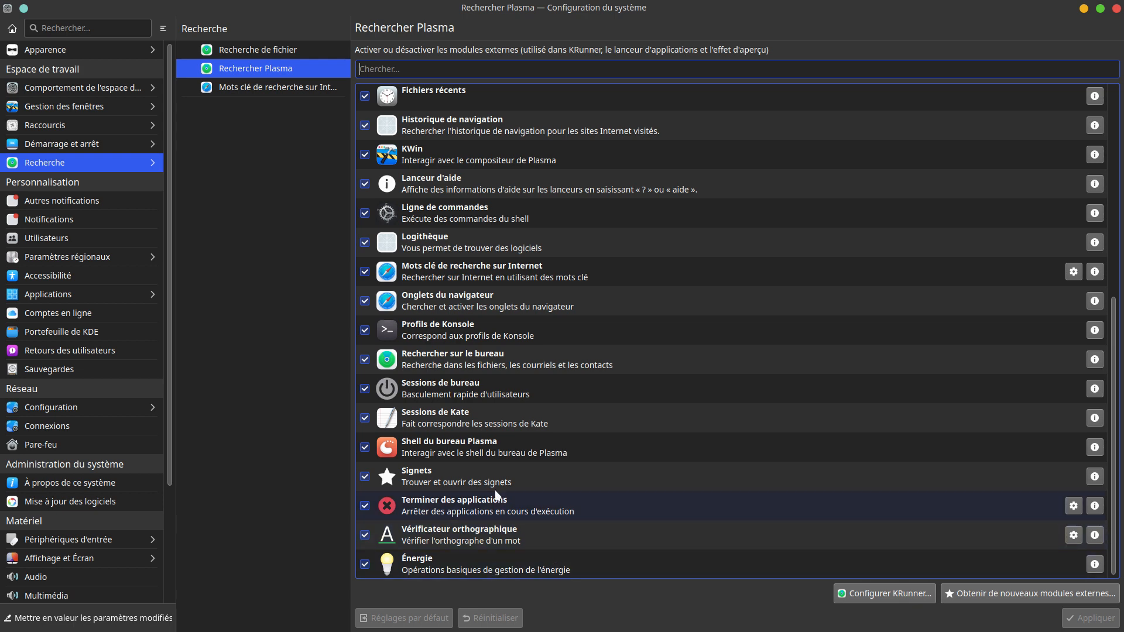
pyautogui.scroll(5, 525, 475)
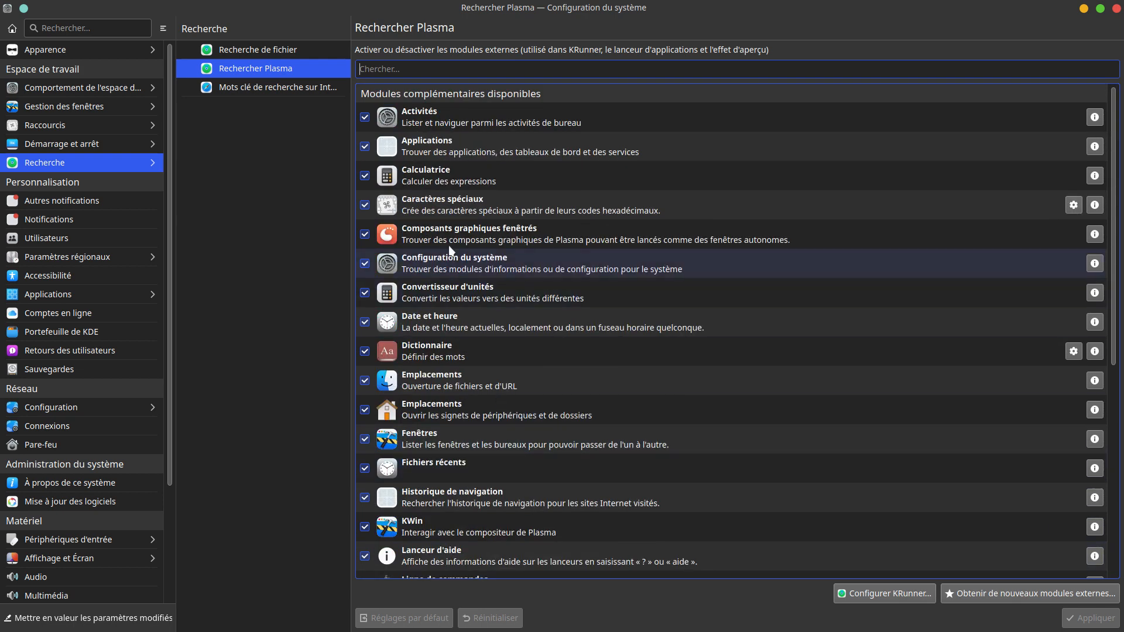
pyautogui.scroll(-5, 506, 275)
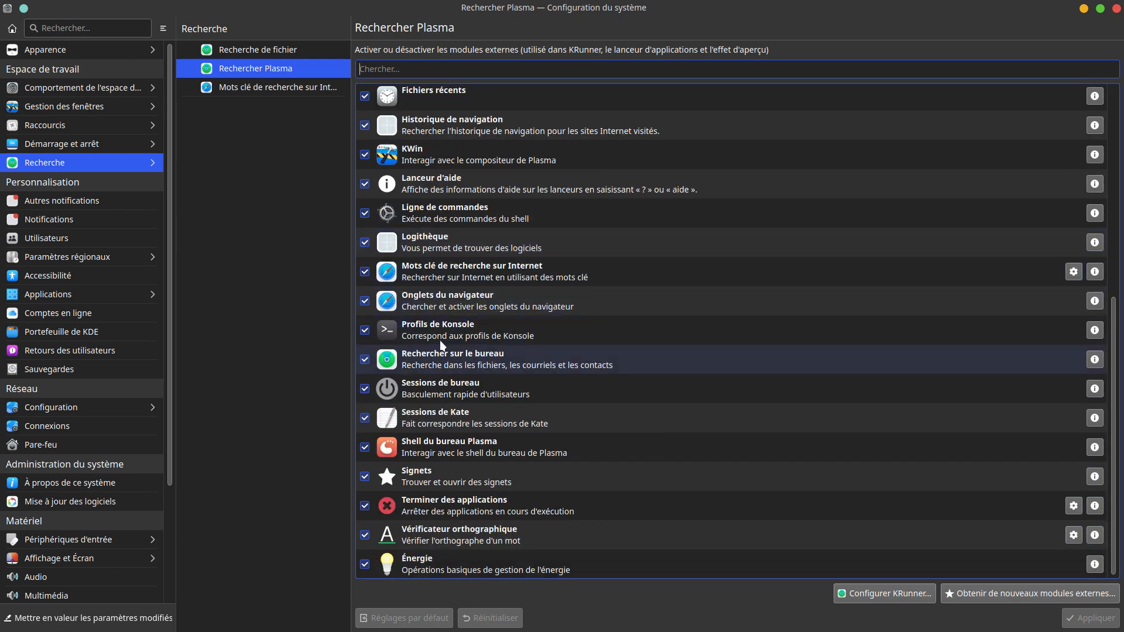
pyautogui.scroll(5, 510, 456)
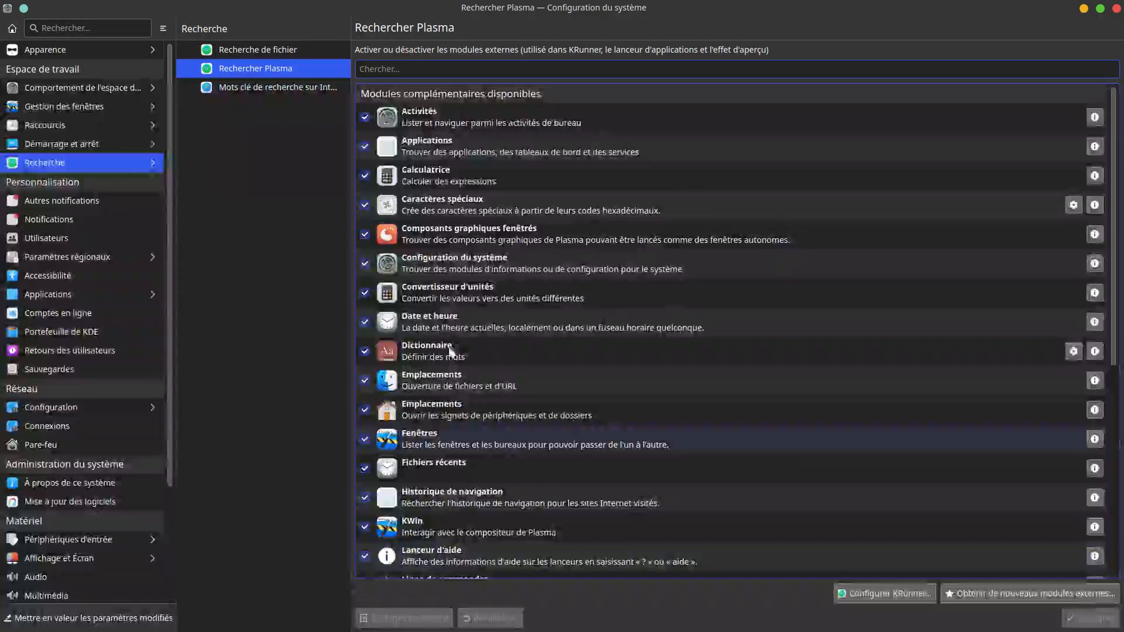
# Open the Mots clé de recherche sur Internet settings and look through the list of search keywords.
pyautogui.click(280, 87)
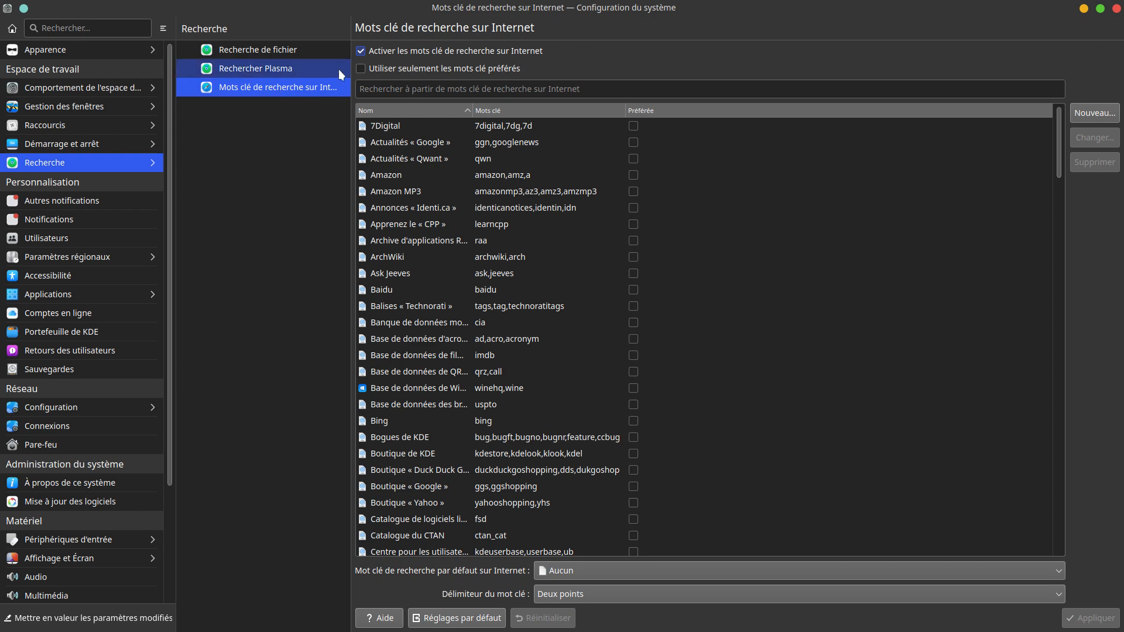
pyautogui.scroll(-14, 473, 373)
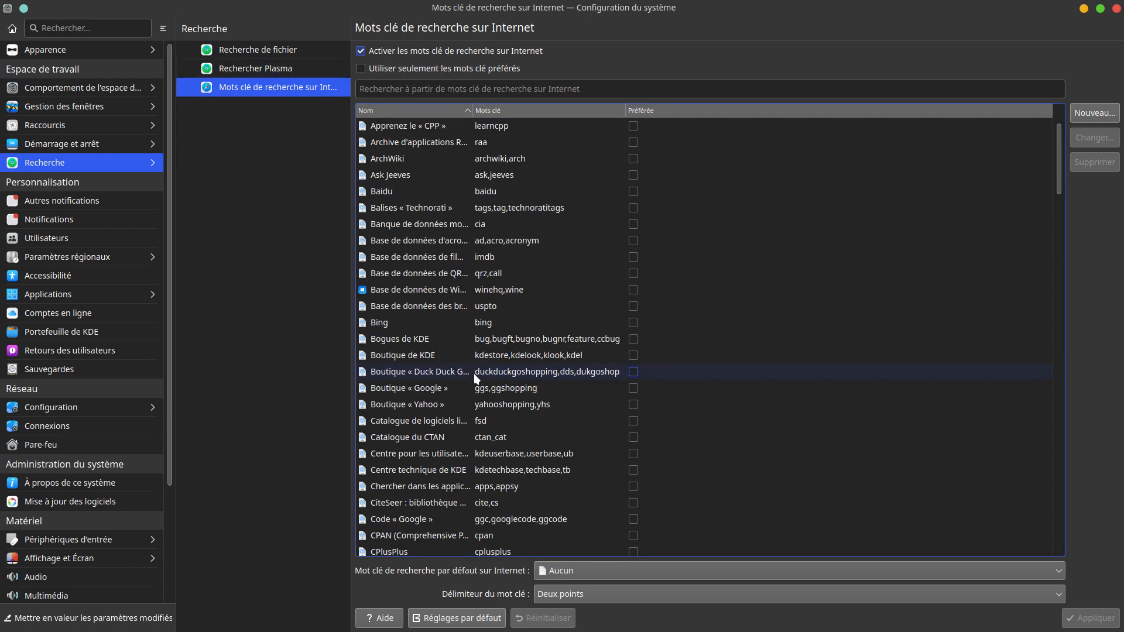
pyautogui.scroll(-20, 473, 373)
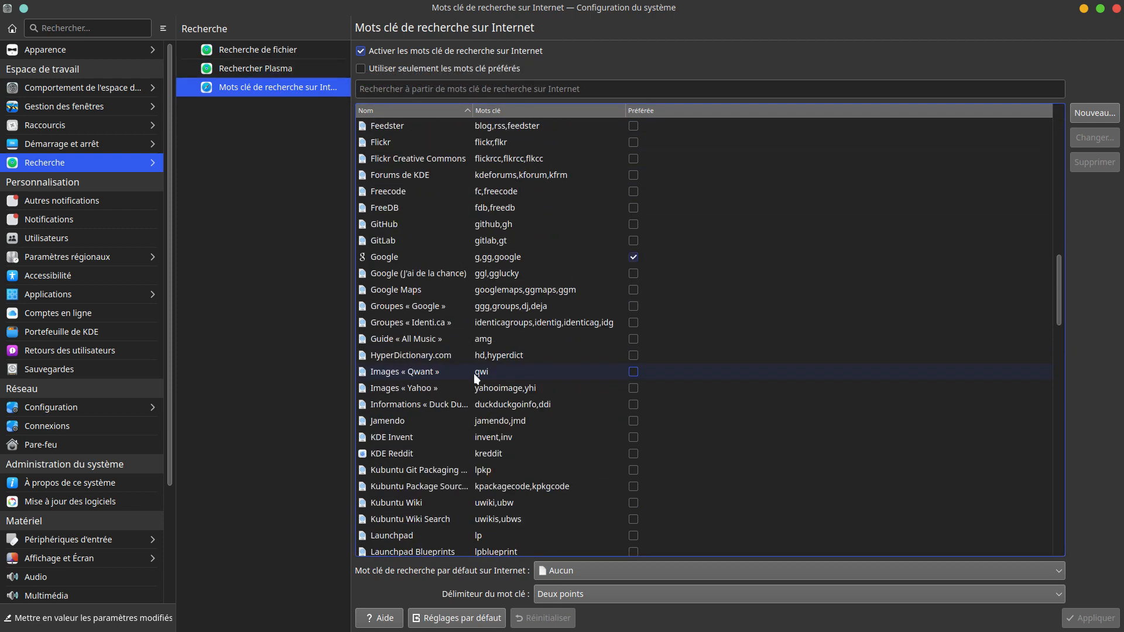
pyautogui.scroll(-7, 475, 375)
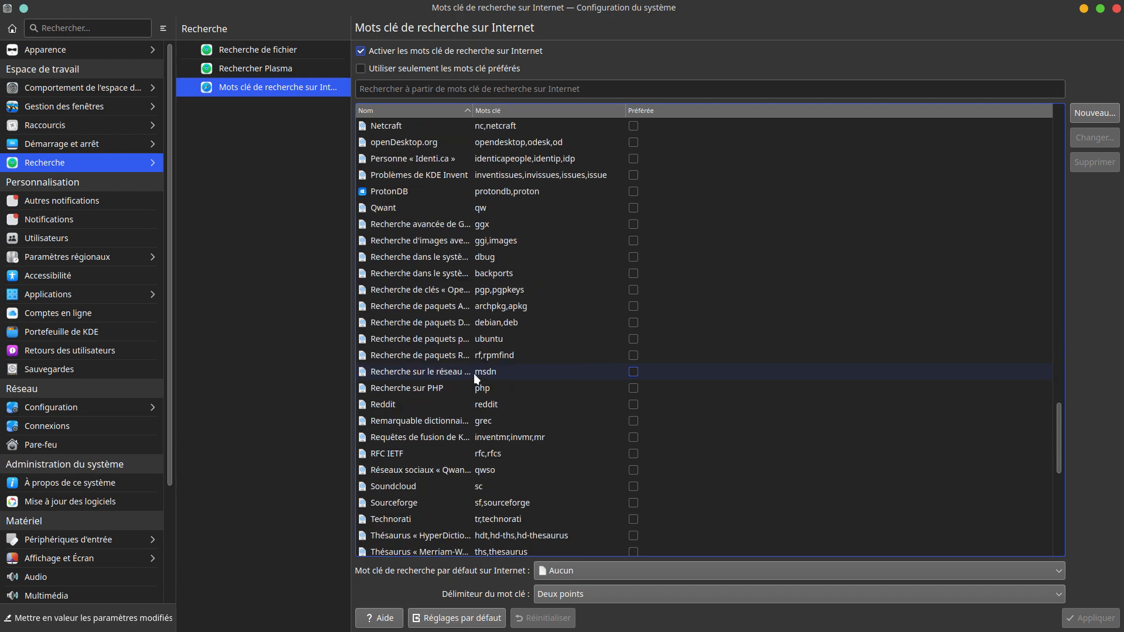
pyautogui.scroll(6, 474, 375)
pyautogui.scroll(20, 474, 375)
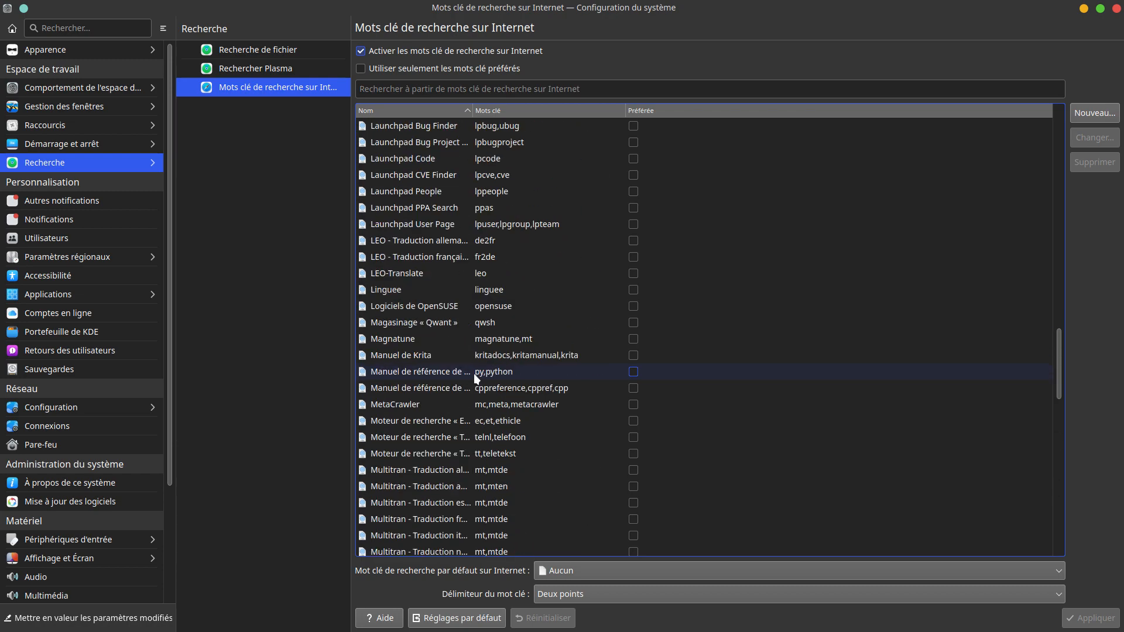
pyautogui.scroll(15, 475, 375)
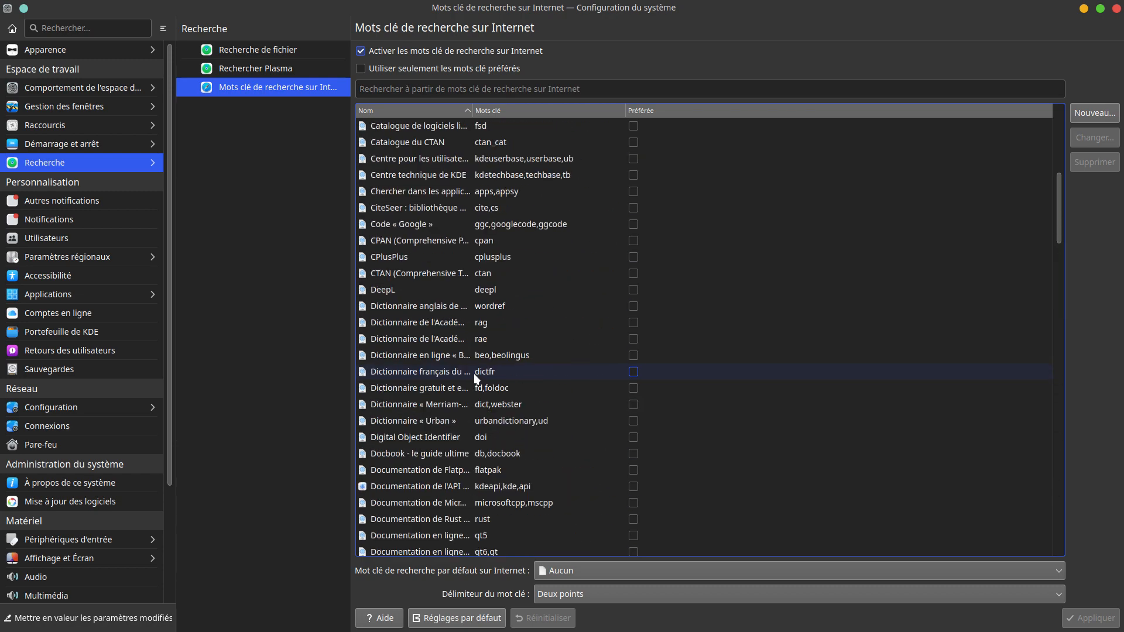
pyautogui.scroll(-20, 473, 374)
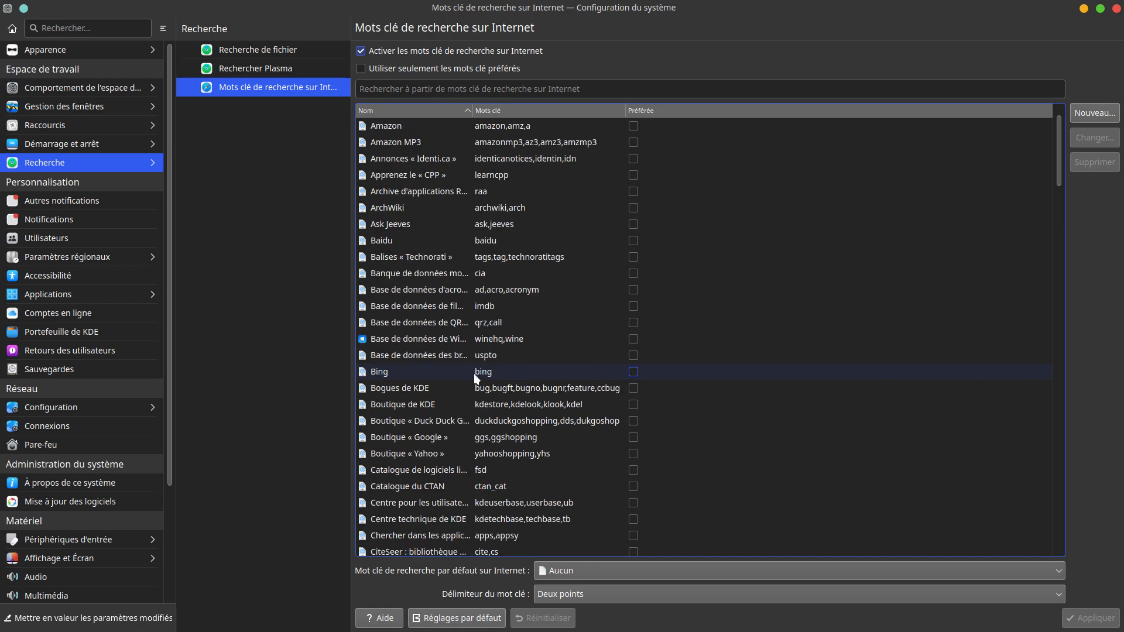
pyautogui.scroll(-20, 475, 375)
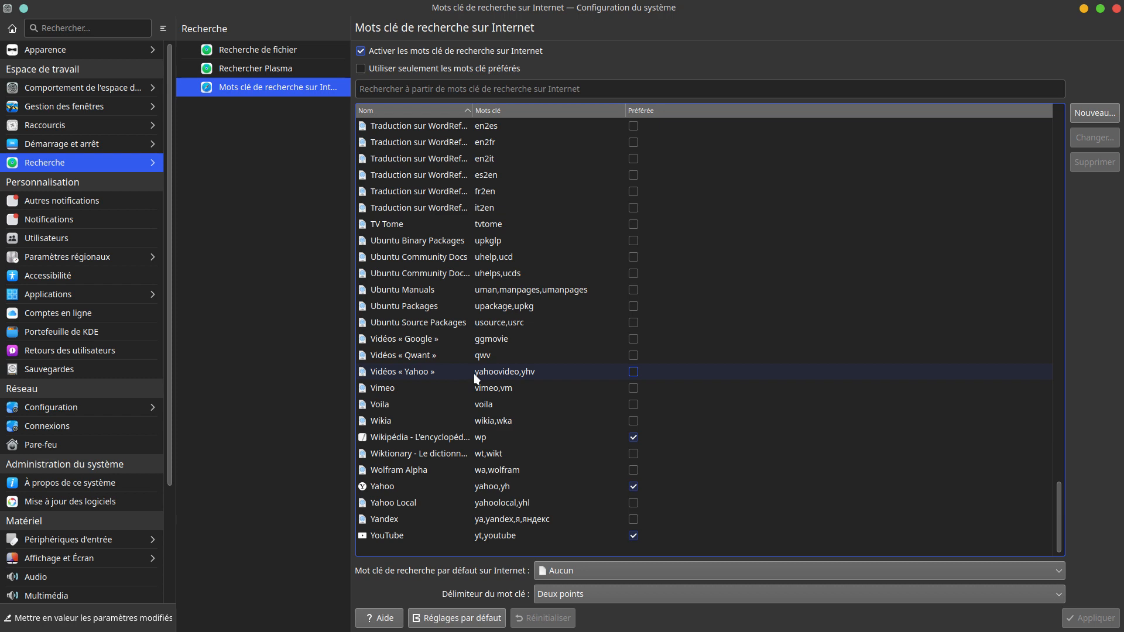
pyautogui.scroll(20, 475, 377)
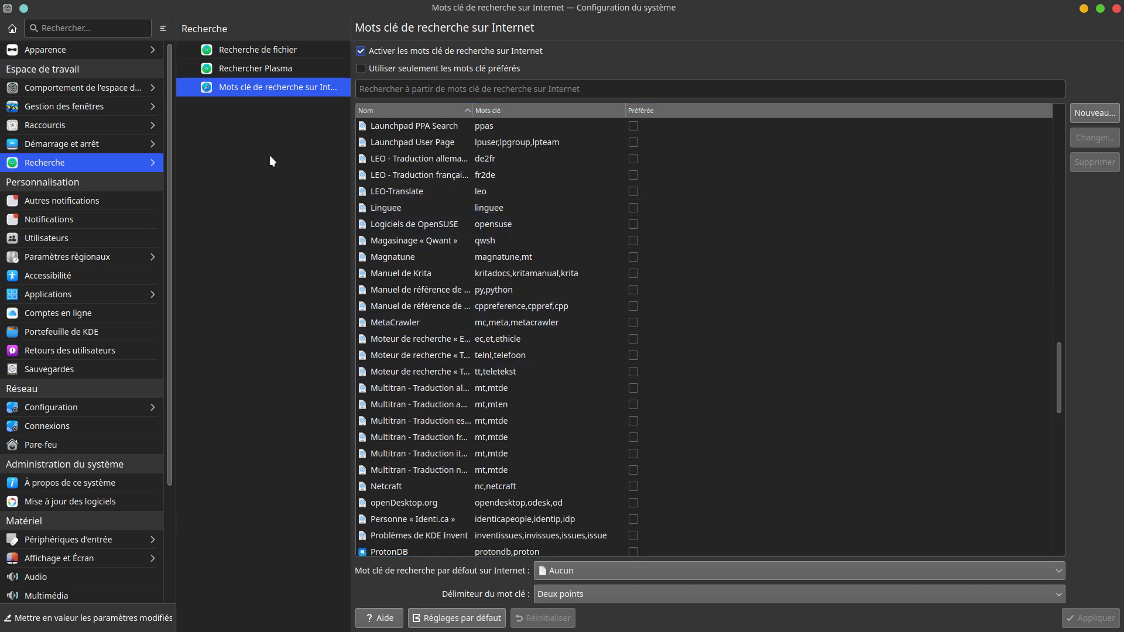
# View the Autres notifications and Notifications settings, and open the Utilisateurs settings.
pyautogui.click(68, 201)
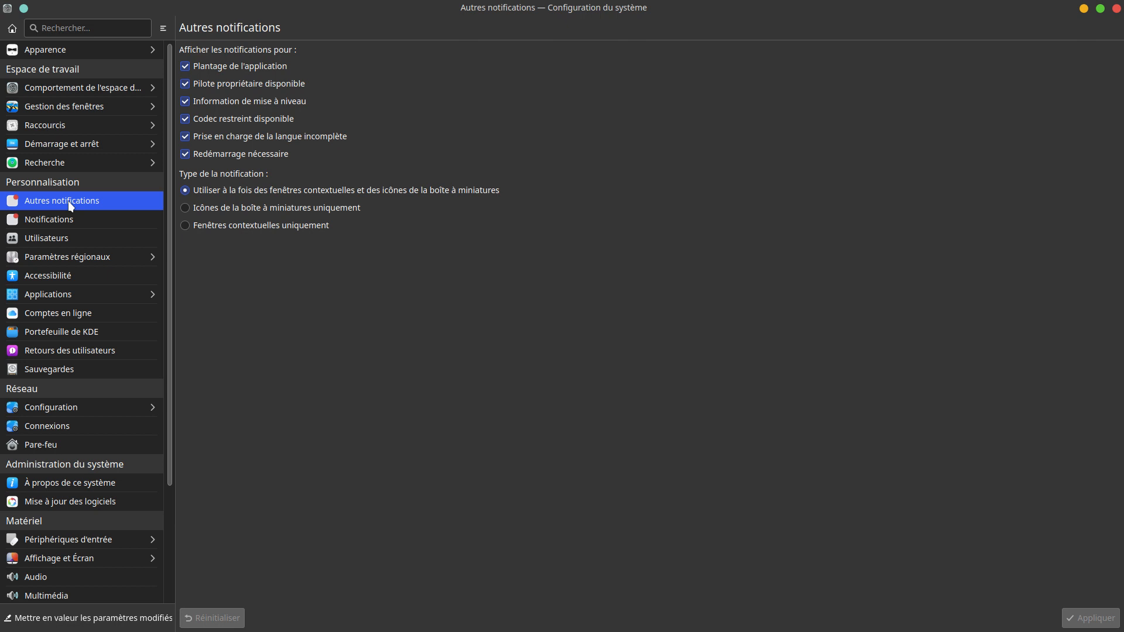
pyautogui.click(98, 222)
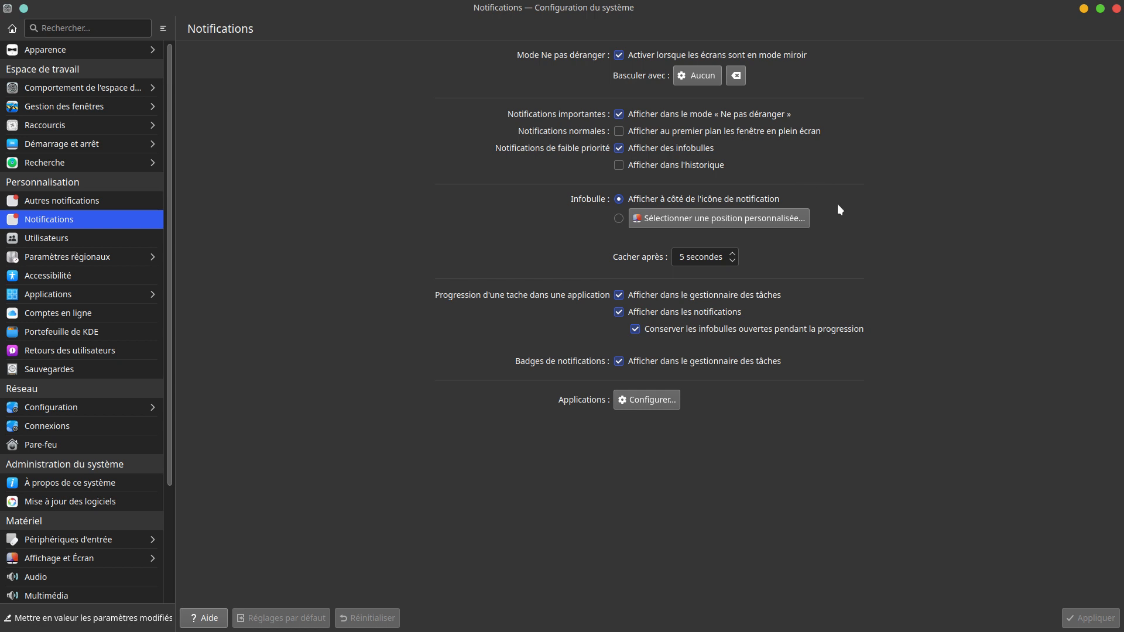
pyautogui.click(60, 238)
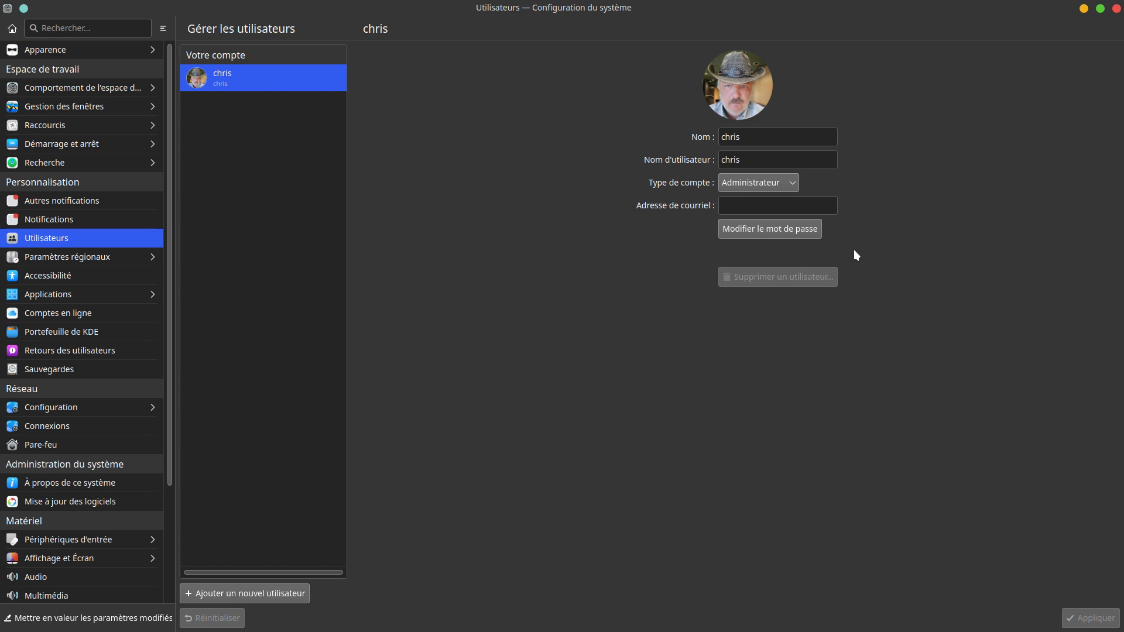
# View the password change form and the Type de compte choices for the existing account, leaving both unchanged.
pyautogui.click(797, 234)
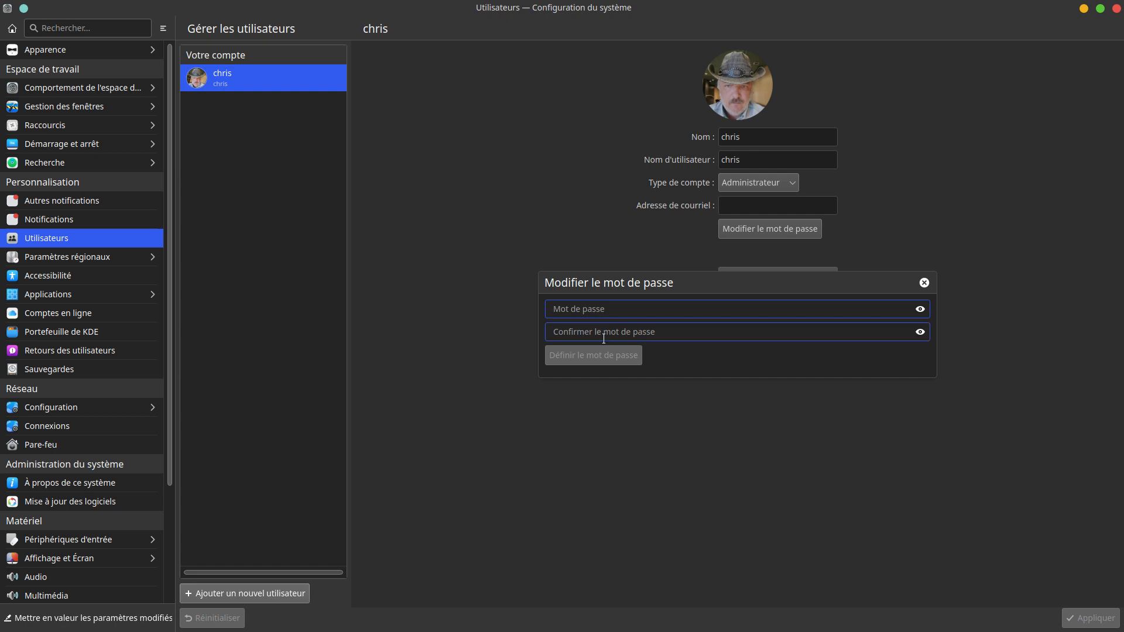
pyautogui.click(924, 284)
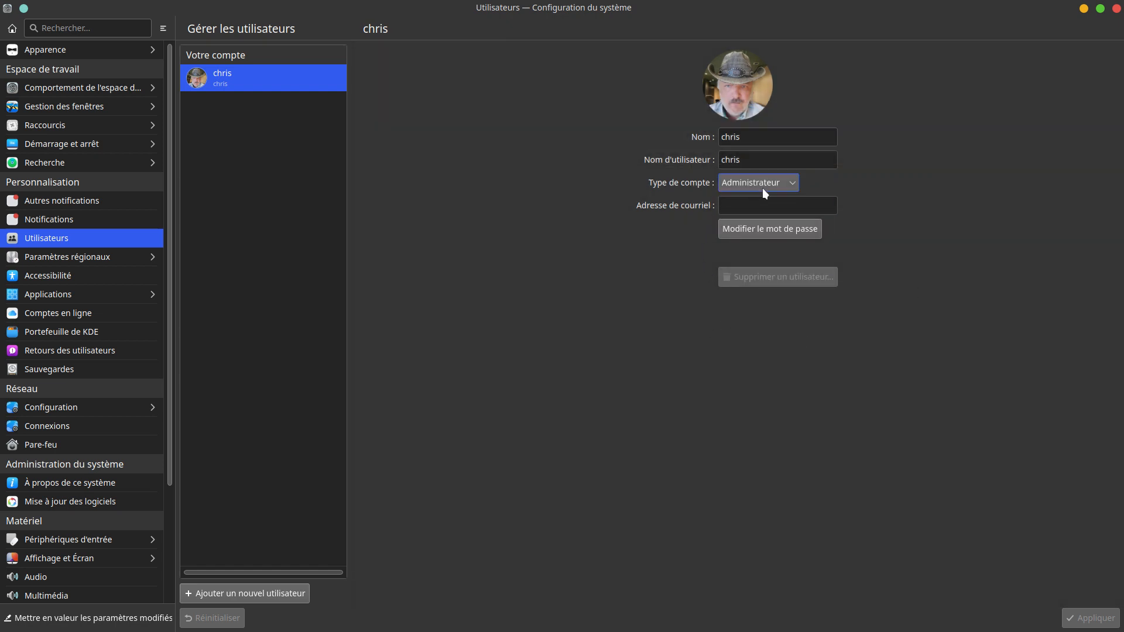
pyautogui.click(791, 183)
pyautogui.click(855, 181)
# Open the form for adding a new user and view its Type de compte choices.
pyautogui.click(278, 595)
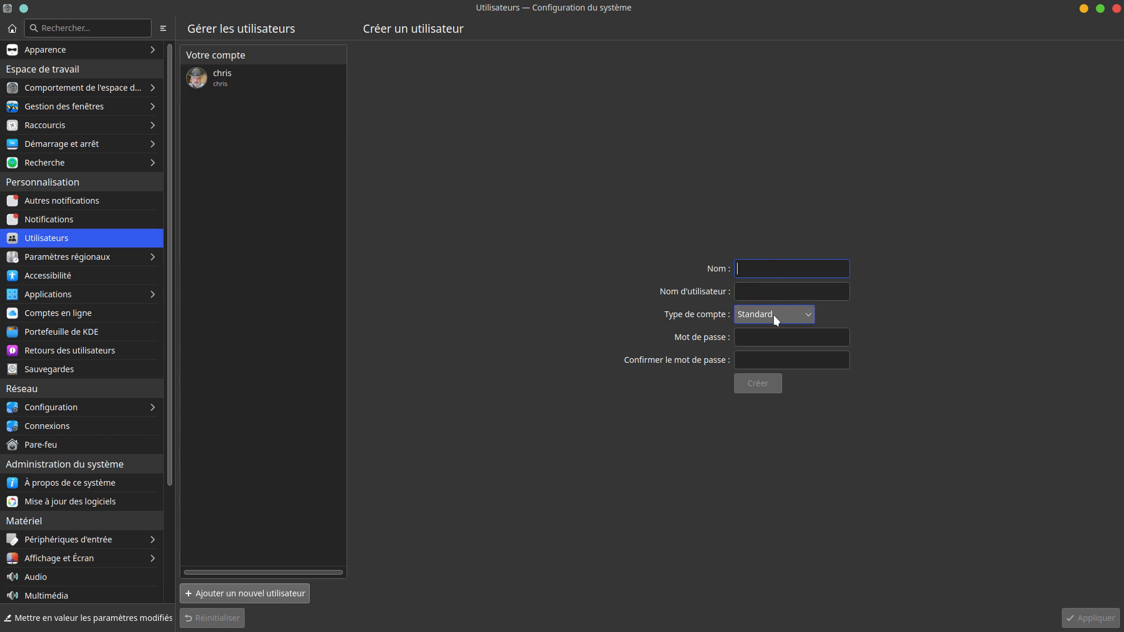
pyautogui.click(809, 312)
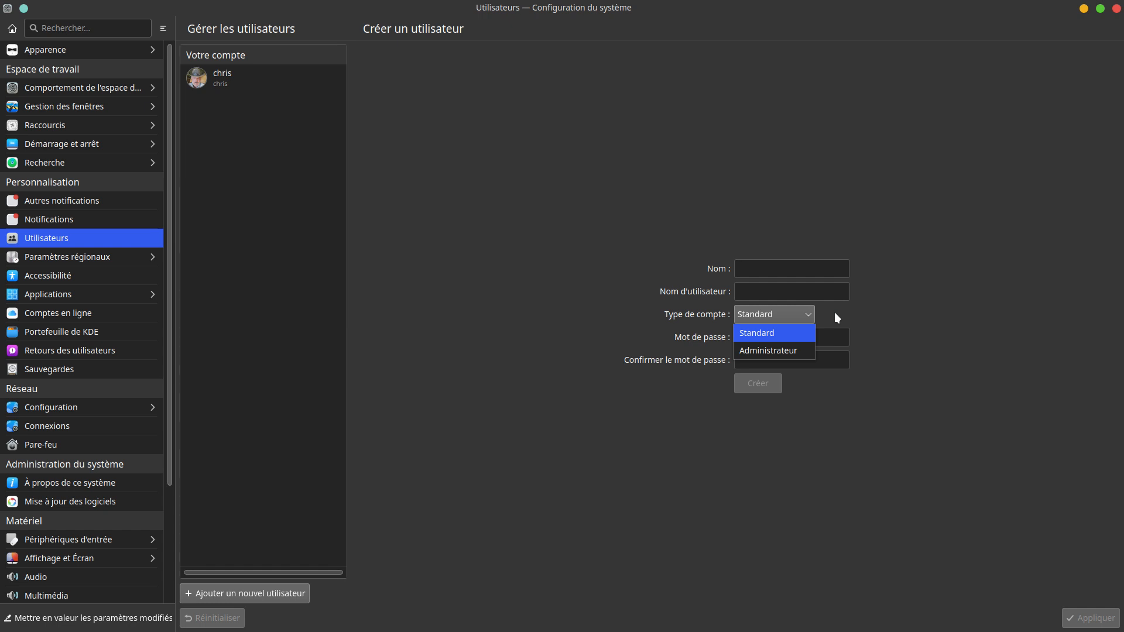
pyautogui.click(836, 317)
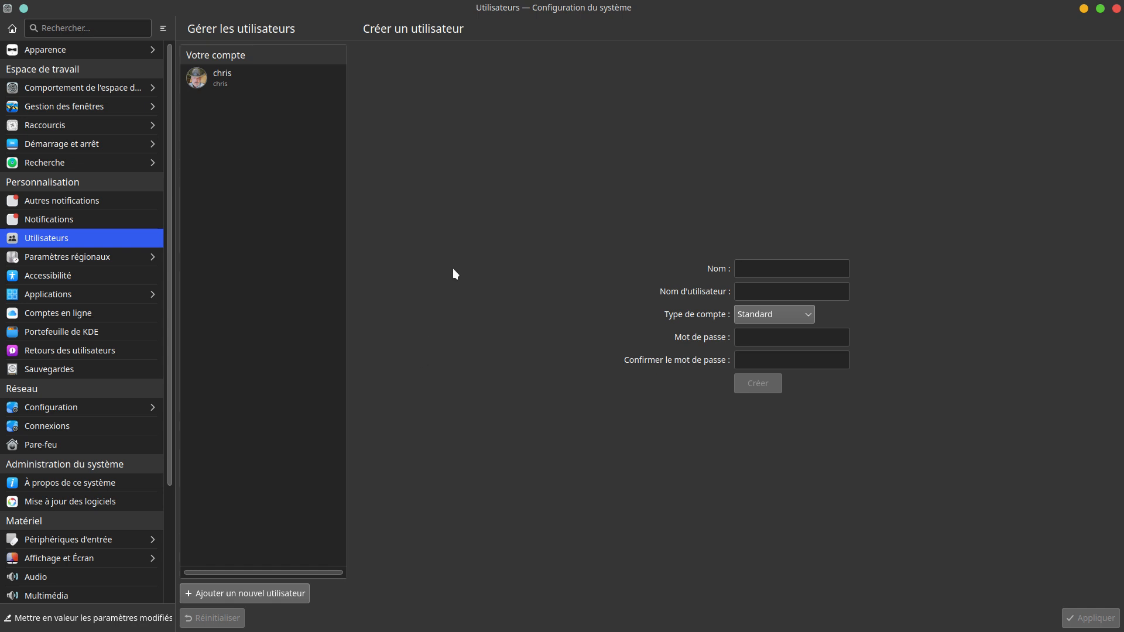
# View the Langue settings under Paramètres régionaux, and browse the Monnaie choices in Formats.
pyautogui.click(101, 257)
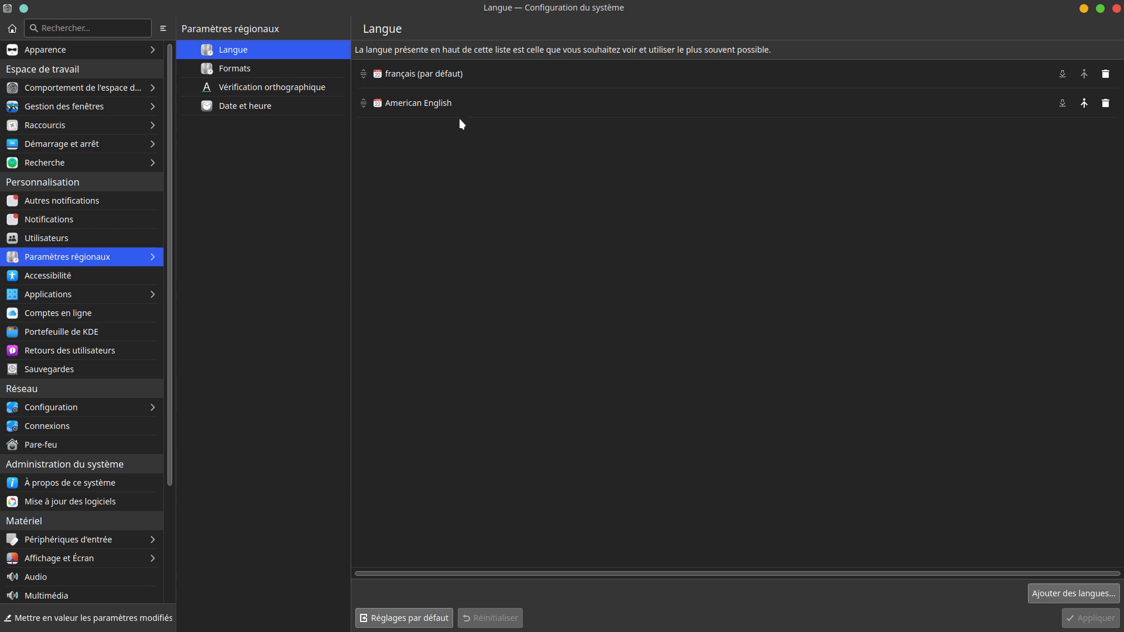
pyautogui.click(262, 75)
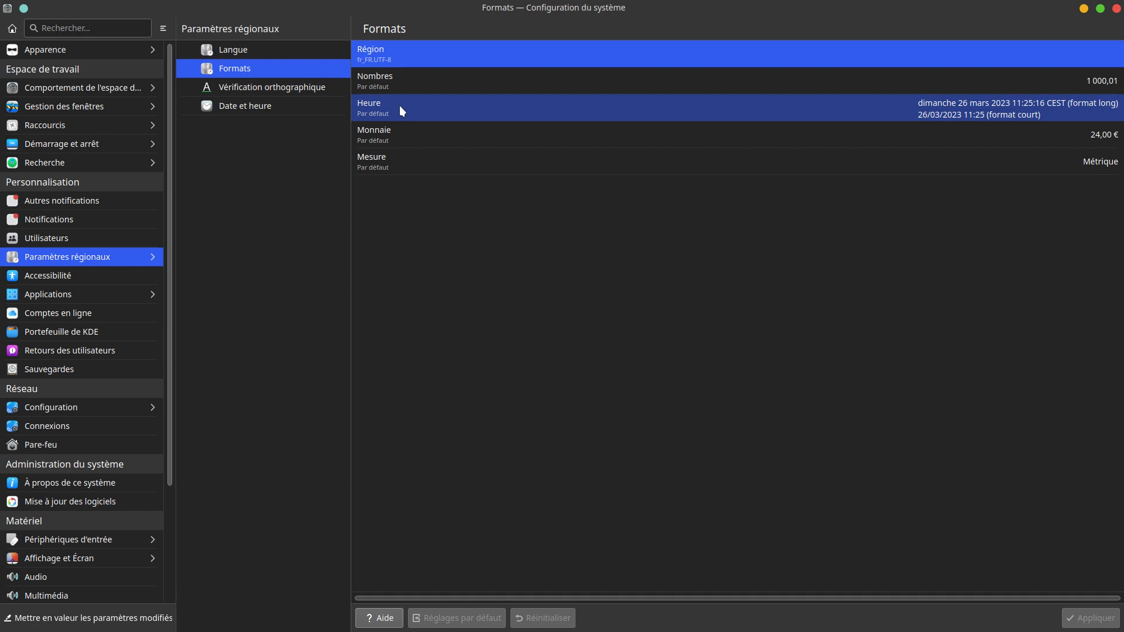
pyautogui.click(413, 134)
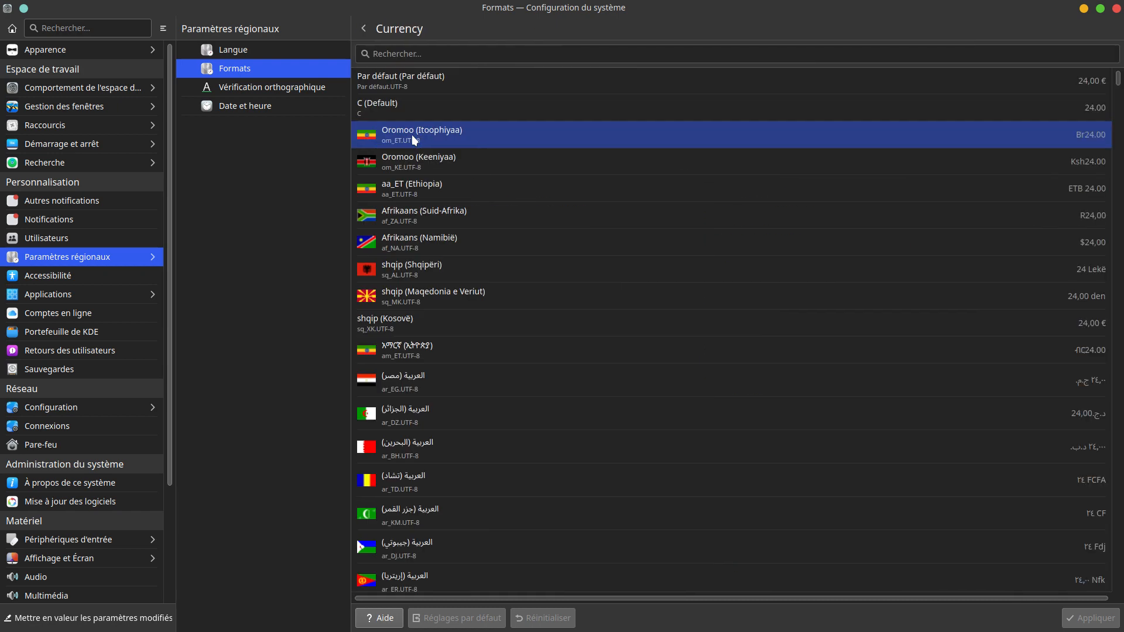
pyautogui.scroll(-8, 509, 410)
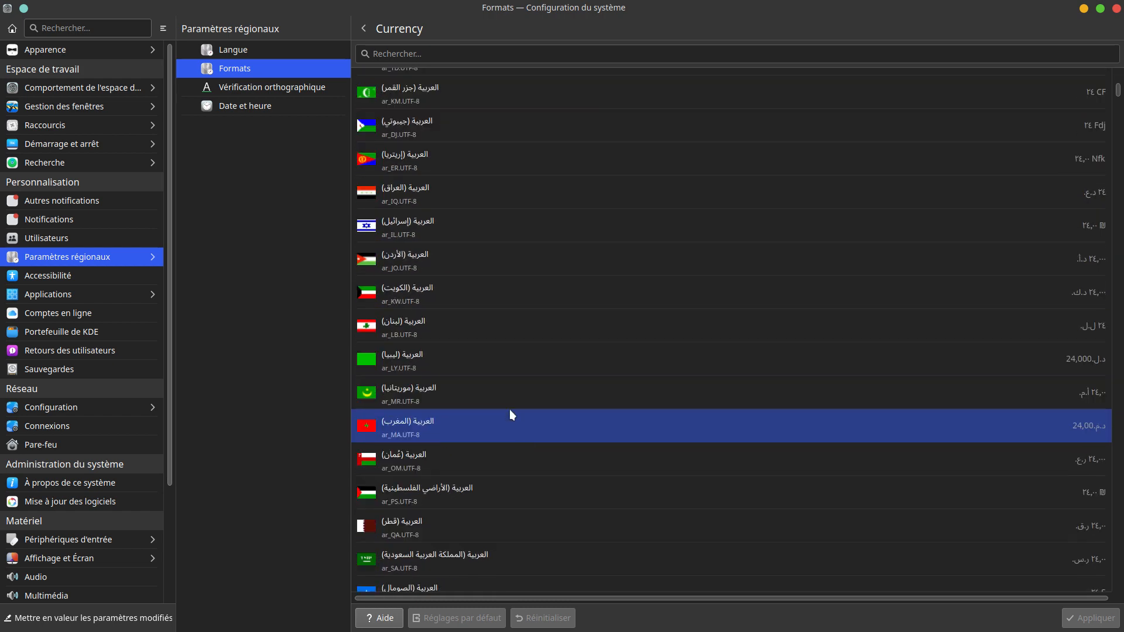
pyautogui.scroll(-10, 509, 415)
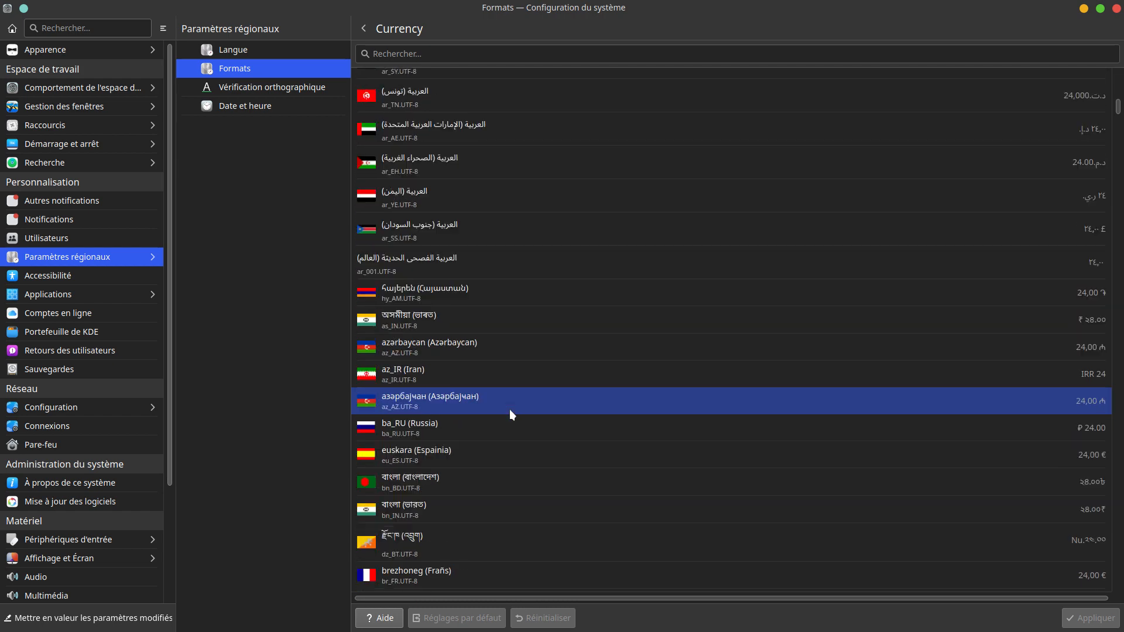
pyautogui.scroll(15, 510, 411)
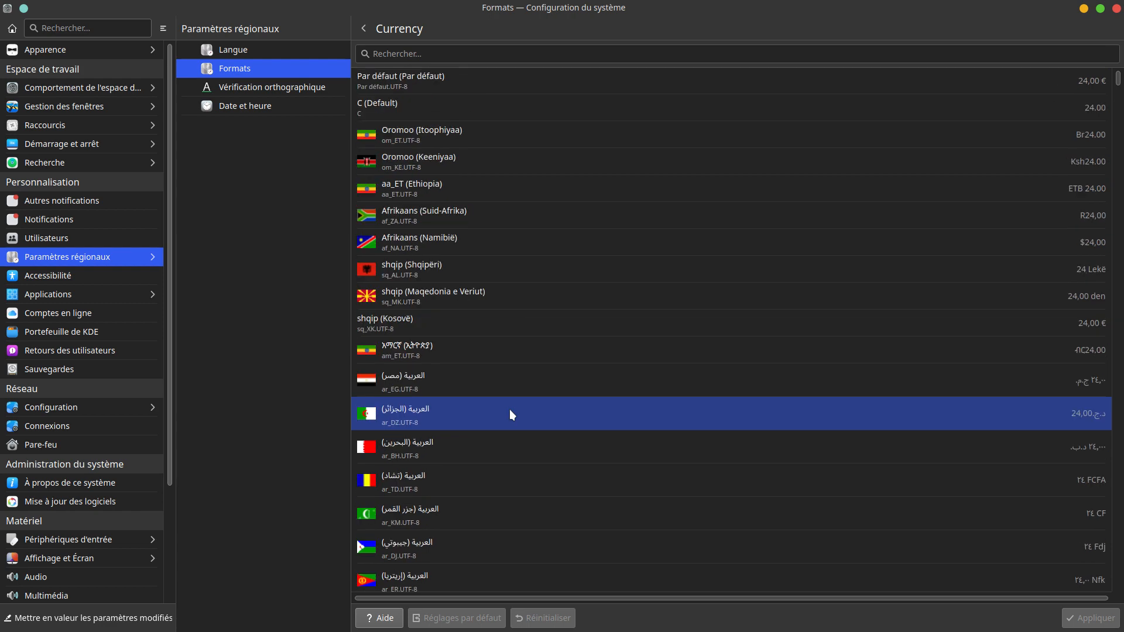
pyautogui.click(363, 34)
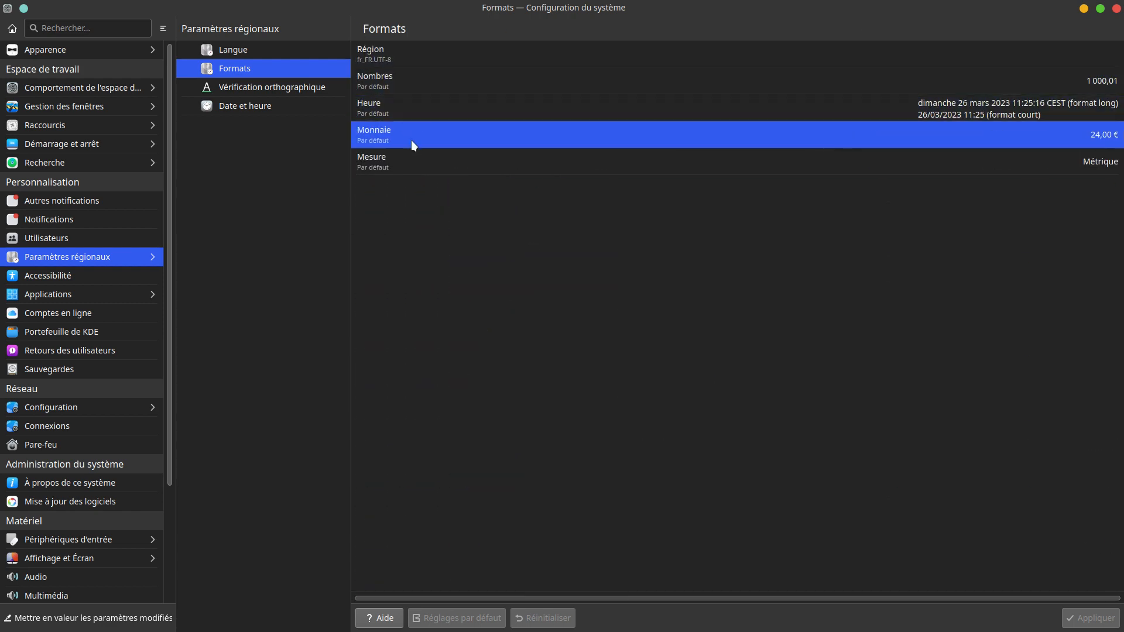
# Browse the regional choices for the Mesure format, and open the choices for the Heure format.
pyautogui.click(403, 161)
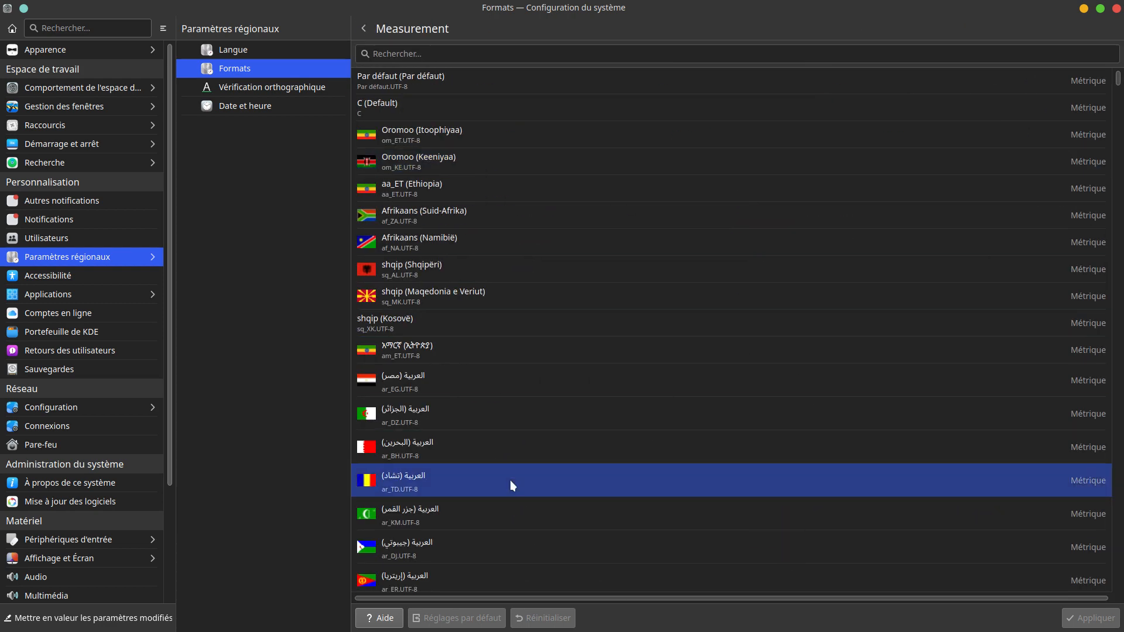
pyautogui.scroll(-10, 513, 485)
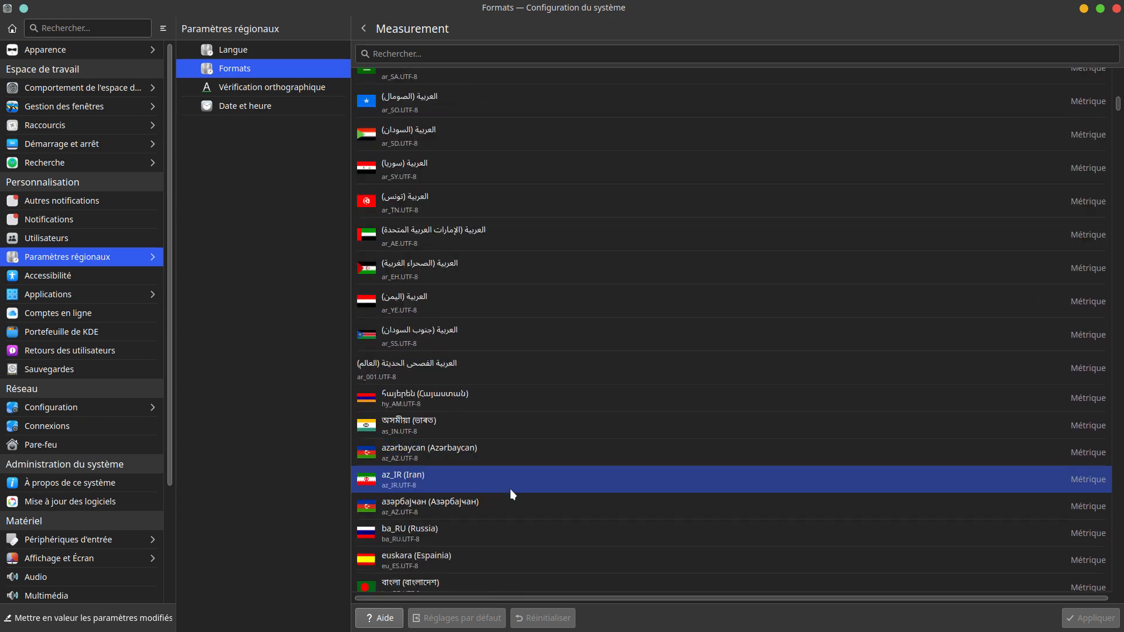
pyautogui.scroll(8, 513, 487)
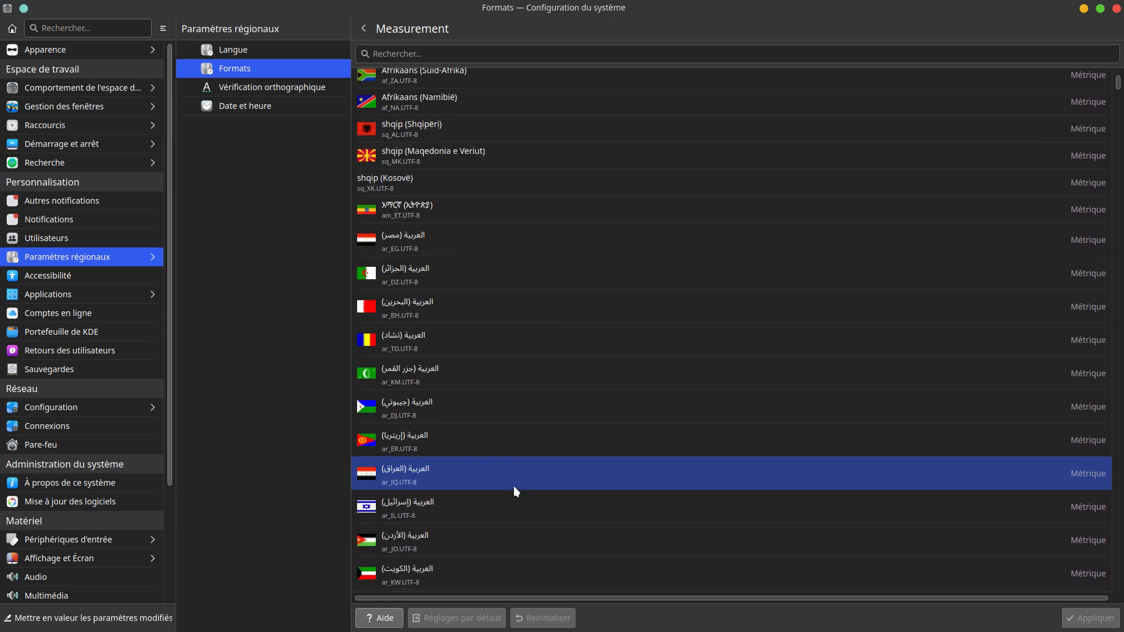
pyautogui.scroll(3, 514, 486)
pyautogui.click(365, 29)
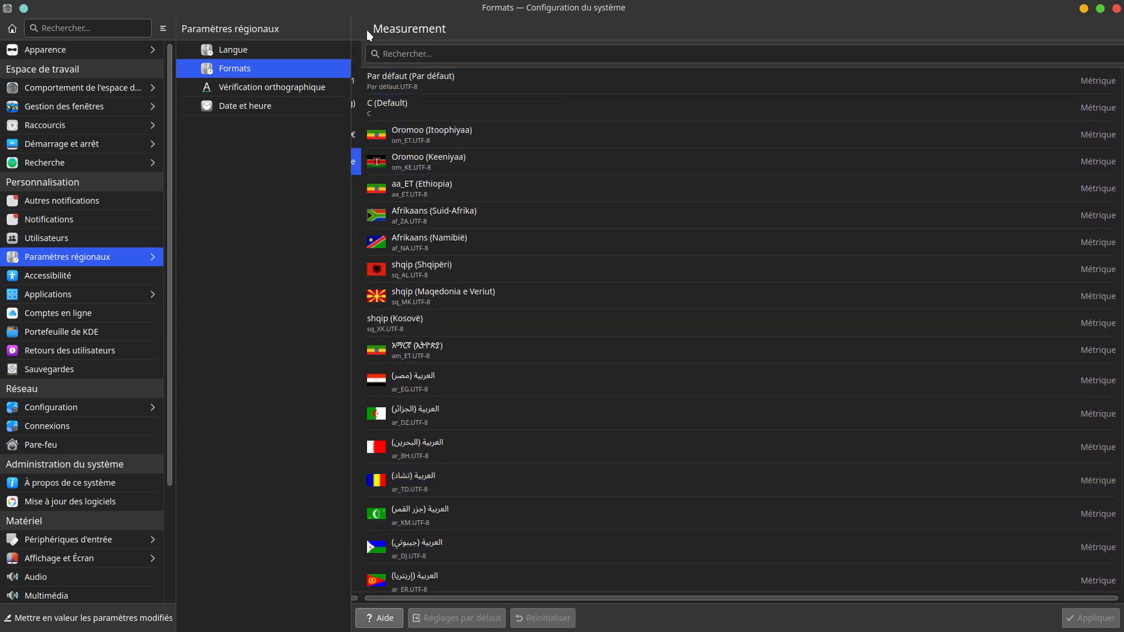
pyautogui.click(375, 104)
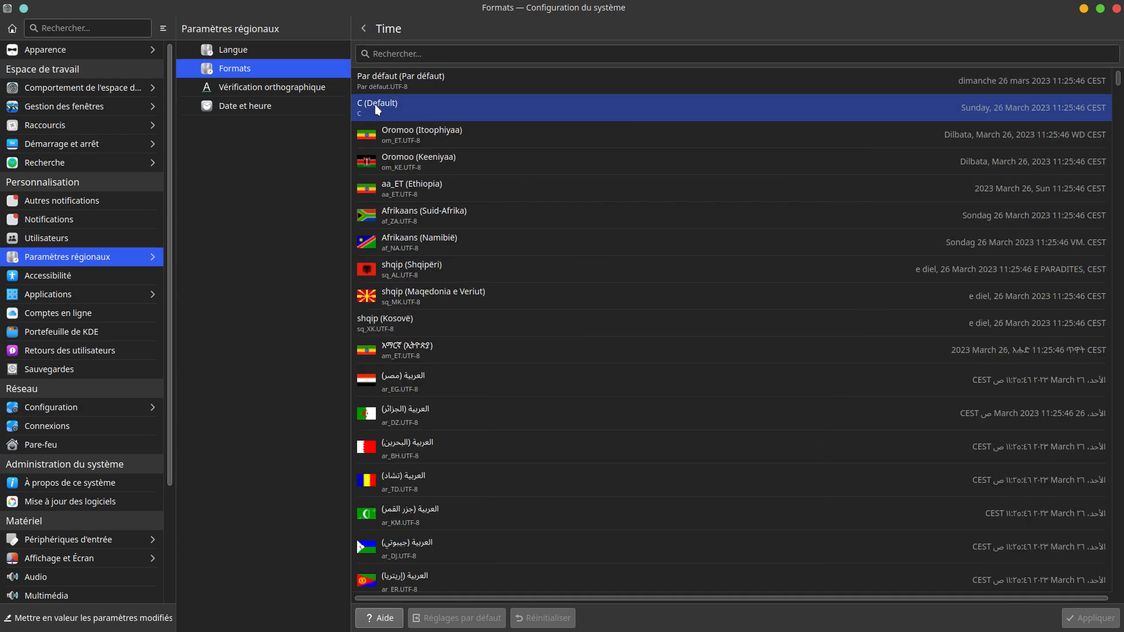
# Leave the Heure choices and browse the regional choices for the Nombres format.
pyautogui.click(364, 28)
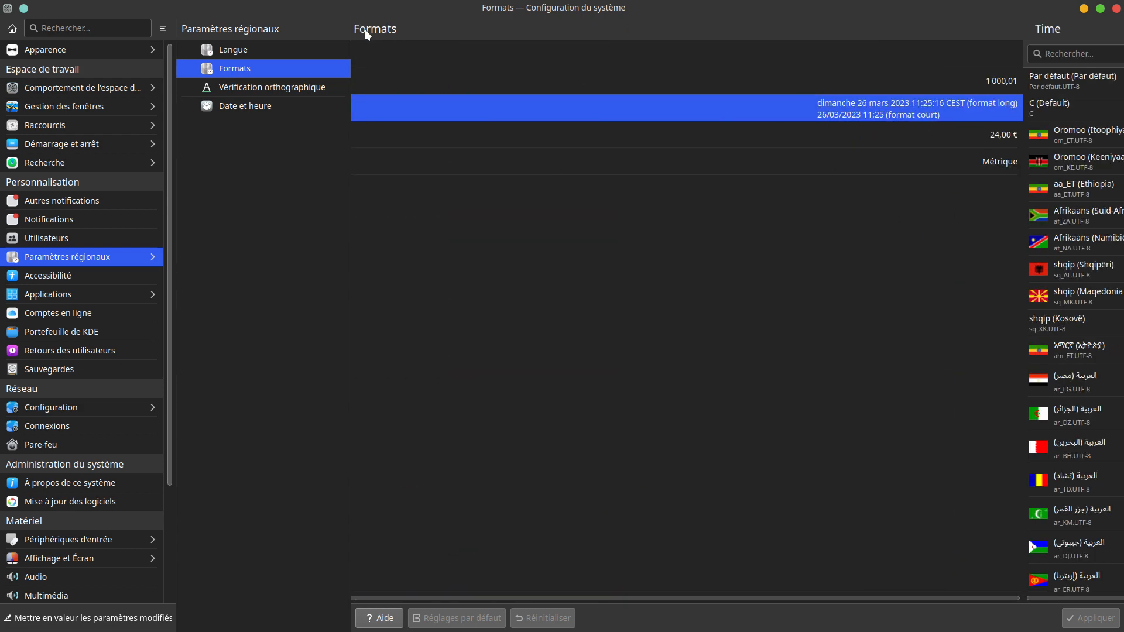
pyautogui.click(392, 80)
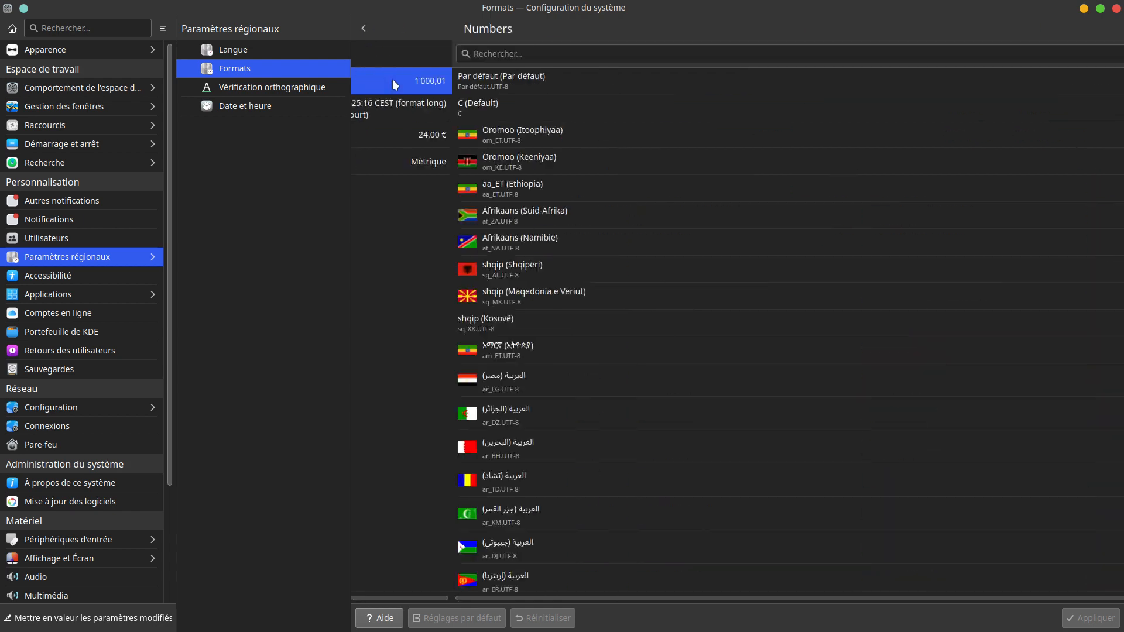
pyautogui.scroll(-10, 558, 404)
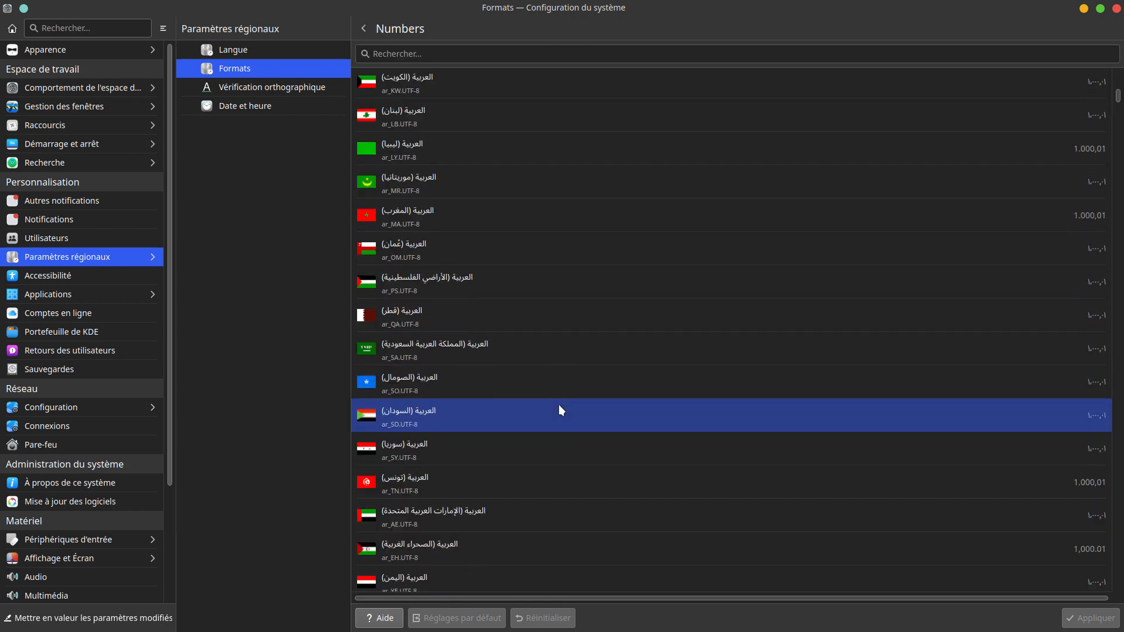
pyautogui.scroll(10, 559, 405)
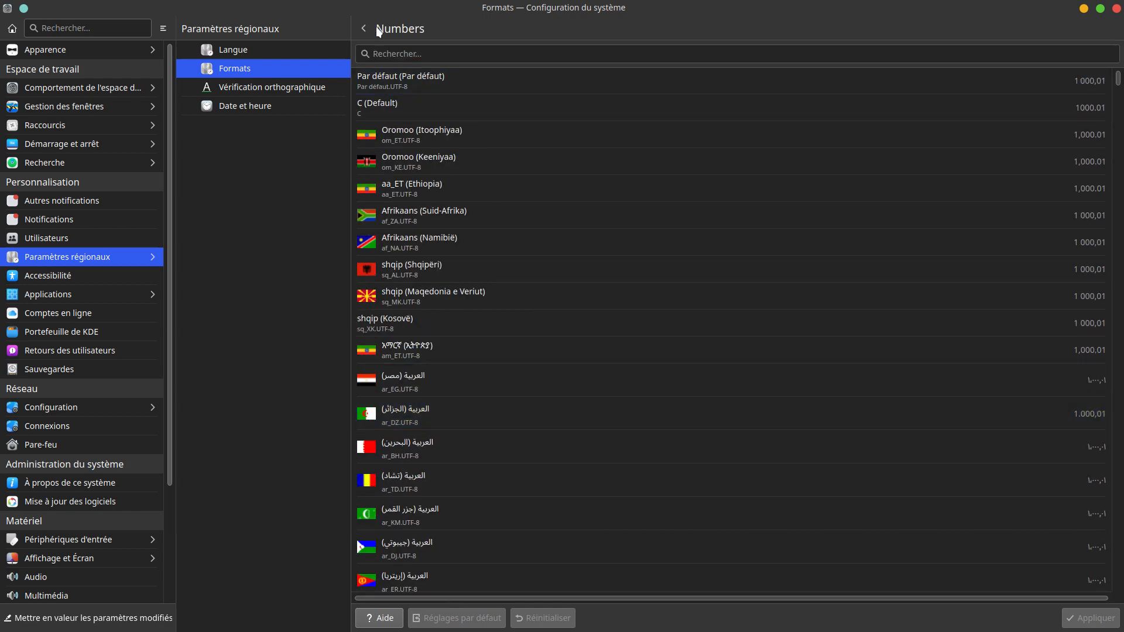
pyautogui.click(363, 28)
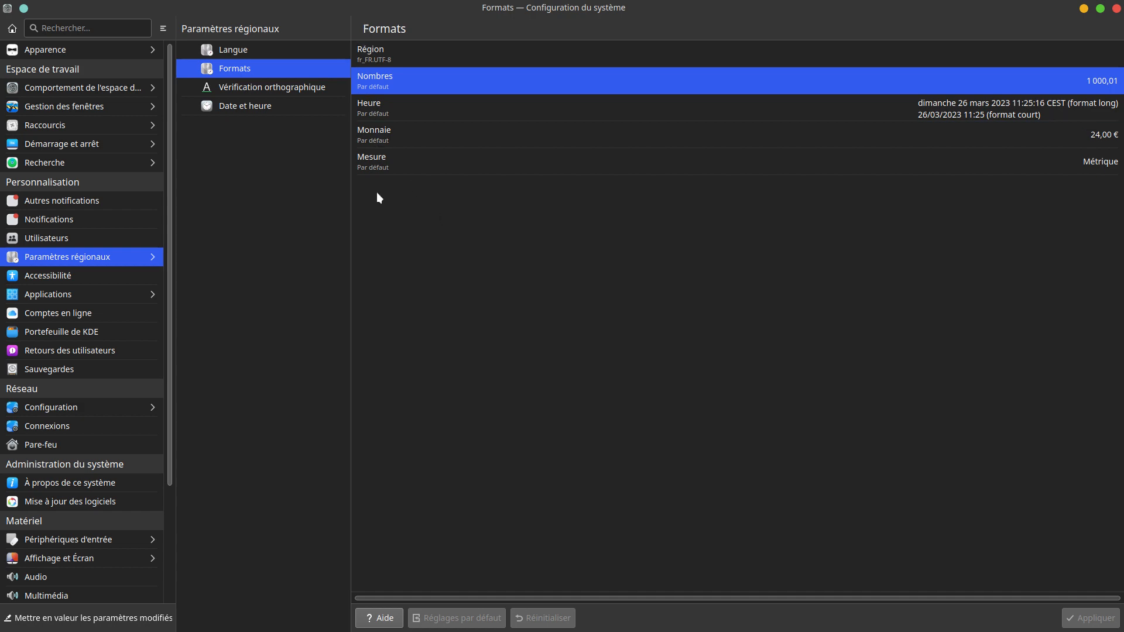
# Browse the regional choices for the Région format and pick Par défaut.
pyautogui.click(388, 51)
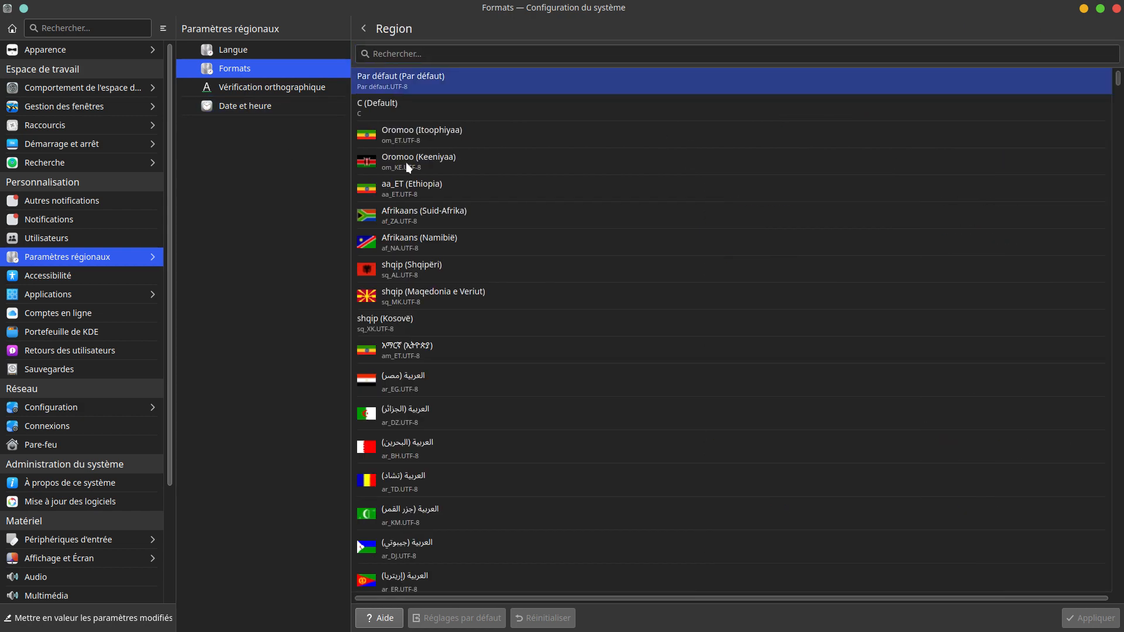
pyautogui.scroll(-8, 445, 366)
pyautogui.scroll(8, 445, 364)
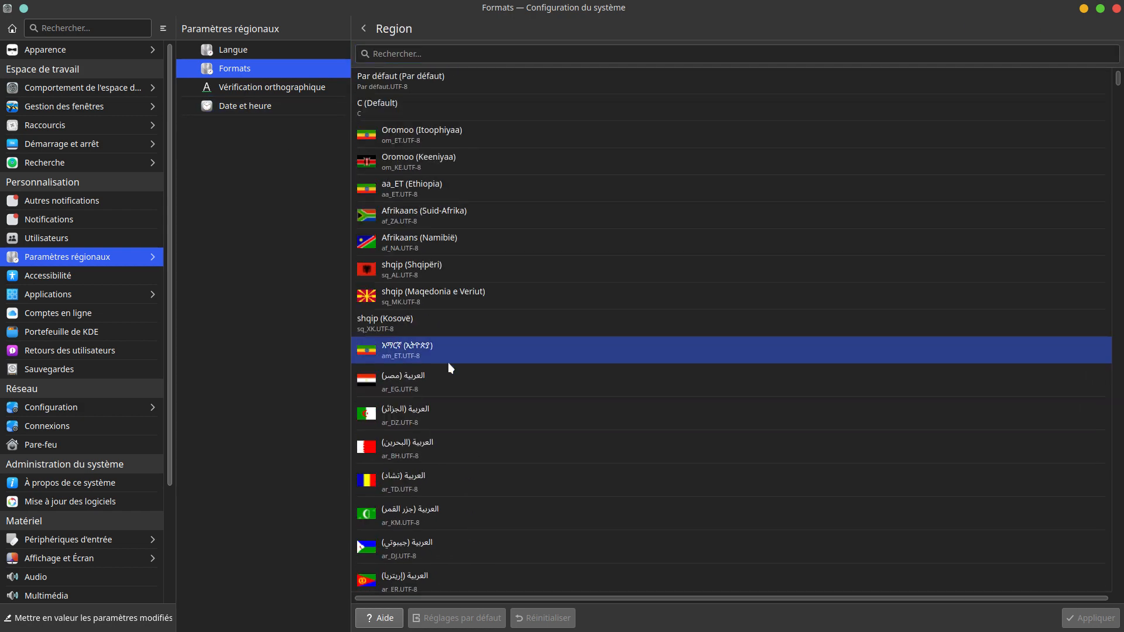
pyautogui.click(398, 77)
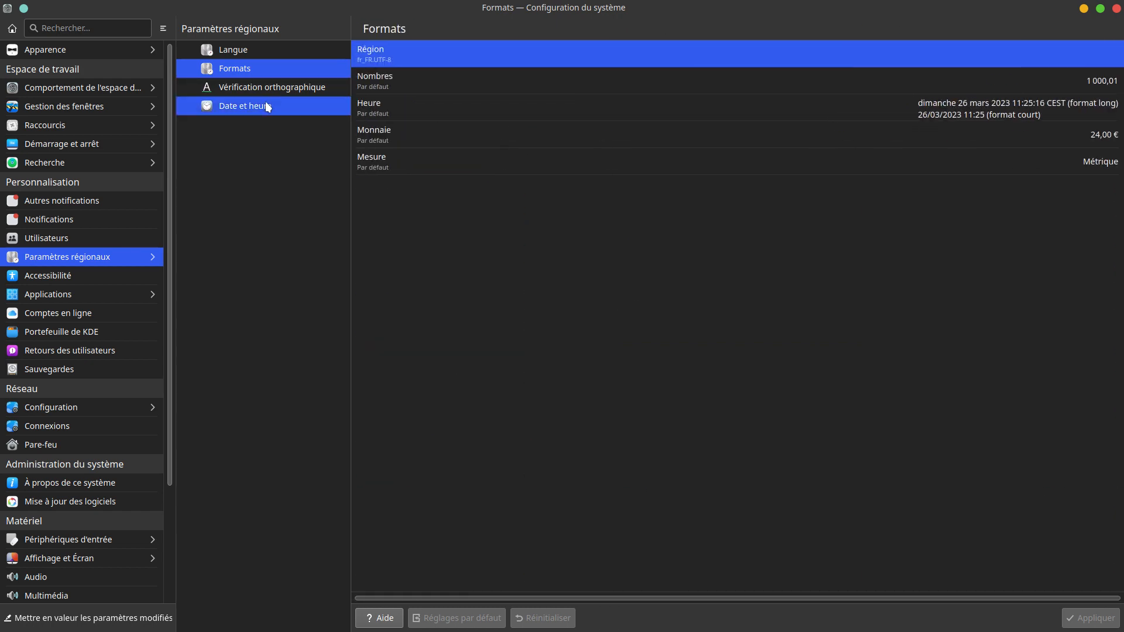
# View the Date et heure settings and browse the zones listed under Fuseau horaire.
pyautogui.click(266, 103)
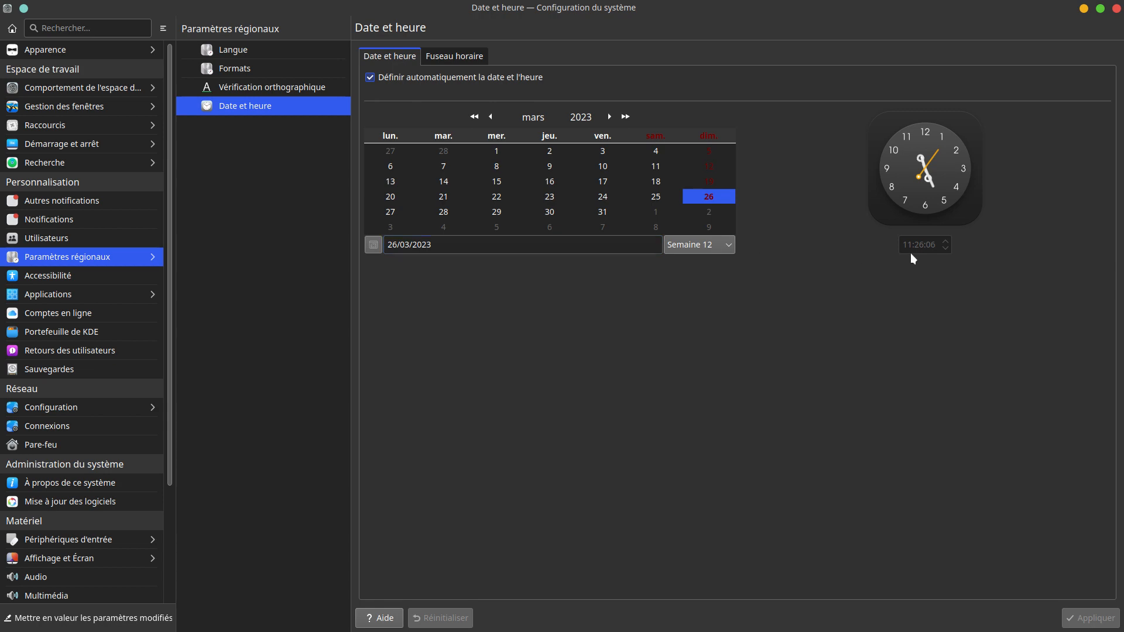
pyautogui.click(456, 56)
pyautogui.scroll(-15, 557, 441)
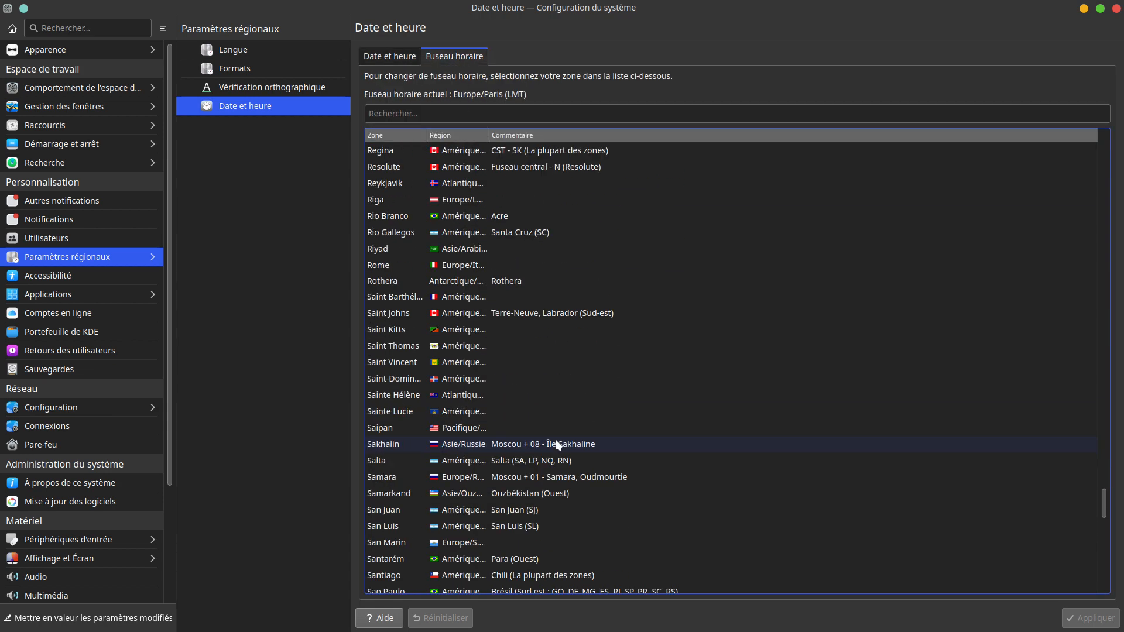
pyautogui.scroll(9, 557, 441)
pyautogui.scroll(9, 557, 443)
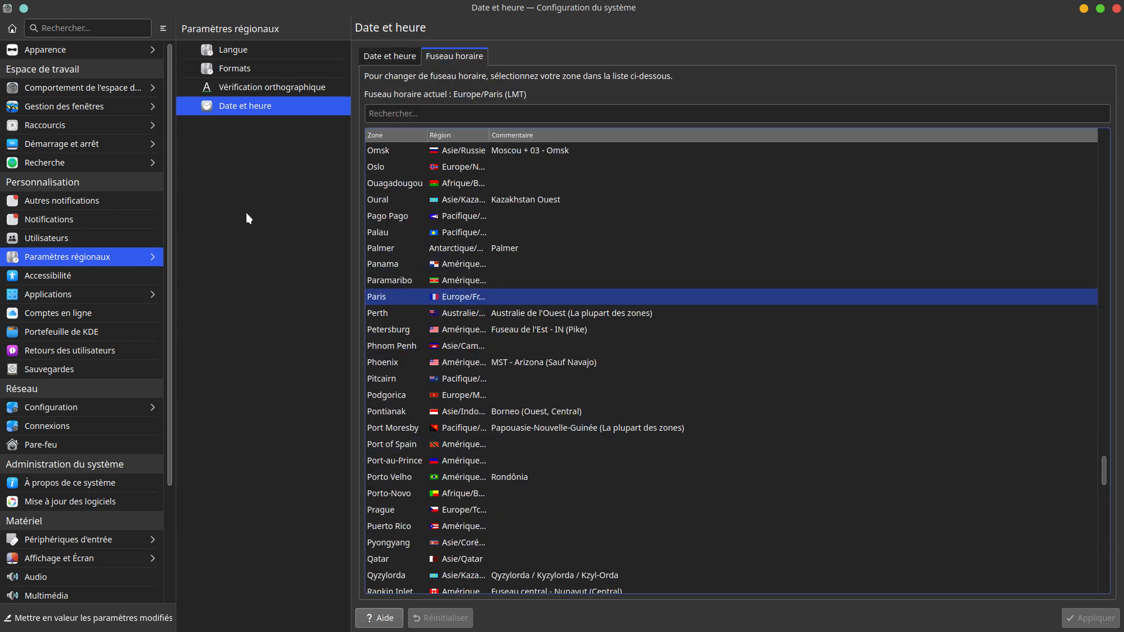
# View the Accessibilité settings for Cloche, Touches de modifications, Filtres de clavier, Navigation à la souris and Lecteur d'écran.
pyautogui.click(74, 275)
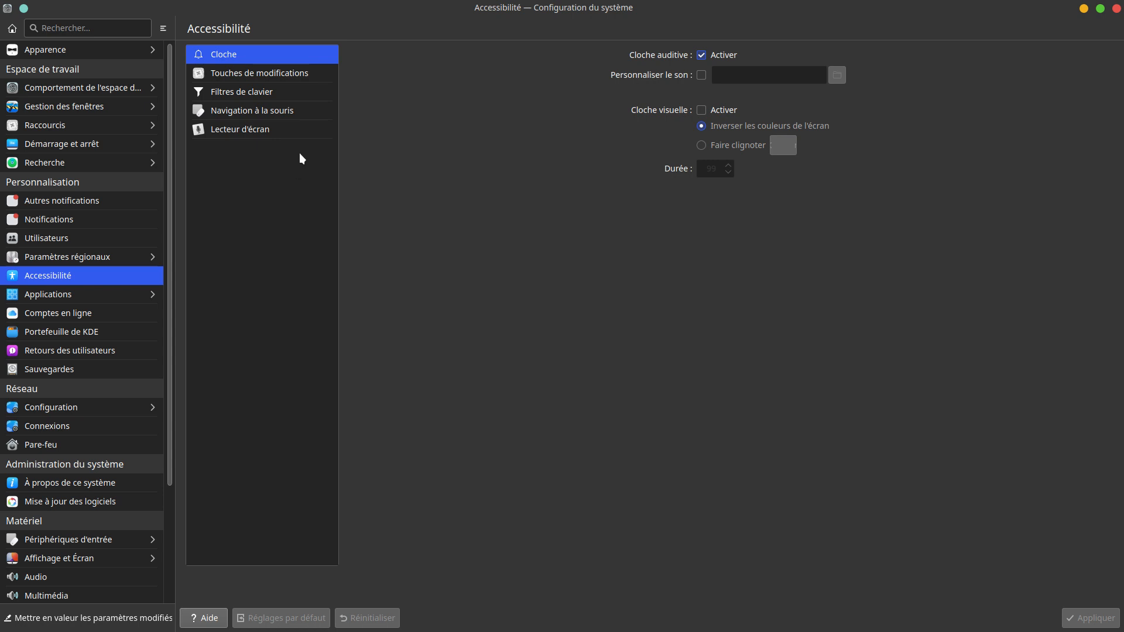
pyautogui.click(280, 71)
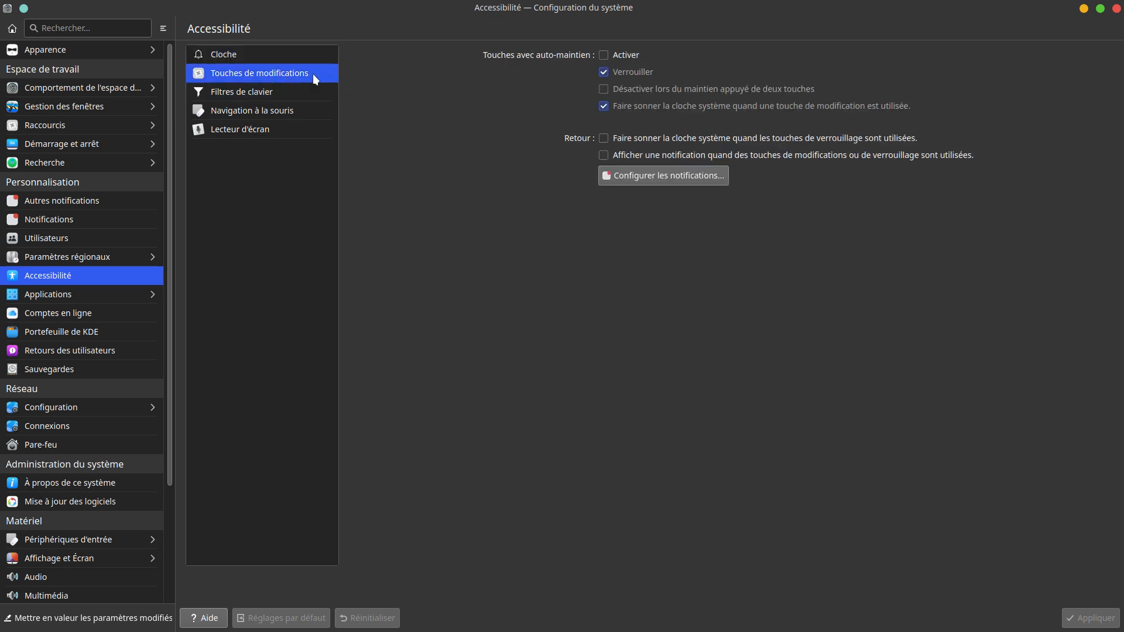
pyautogui.click(308, 91)
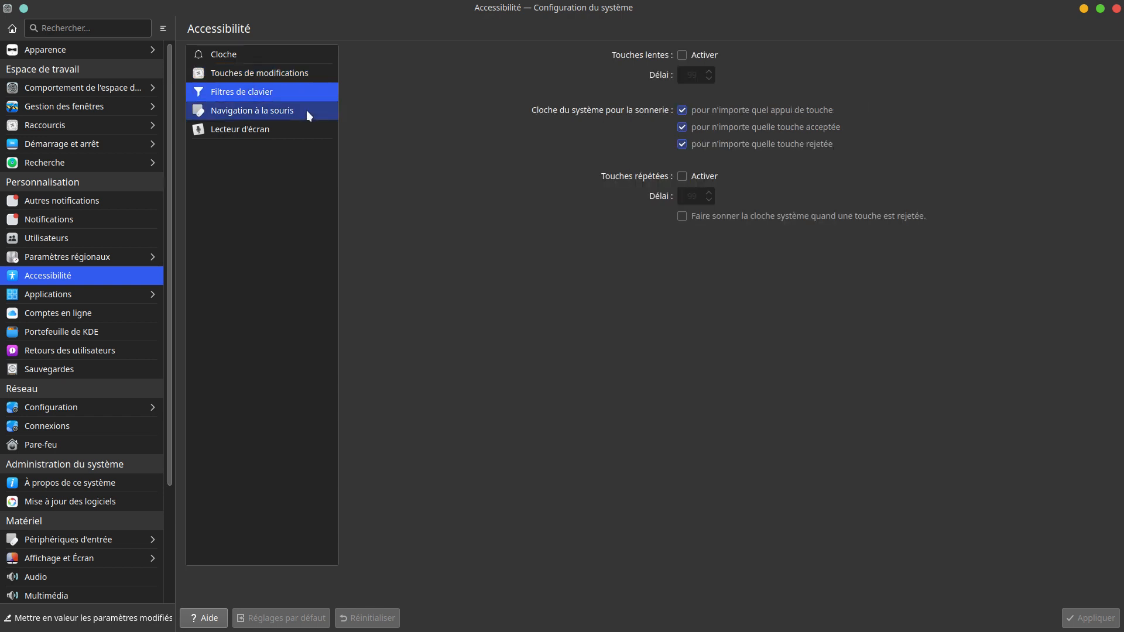
pyautogui.click(307, 112)
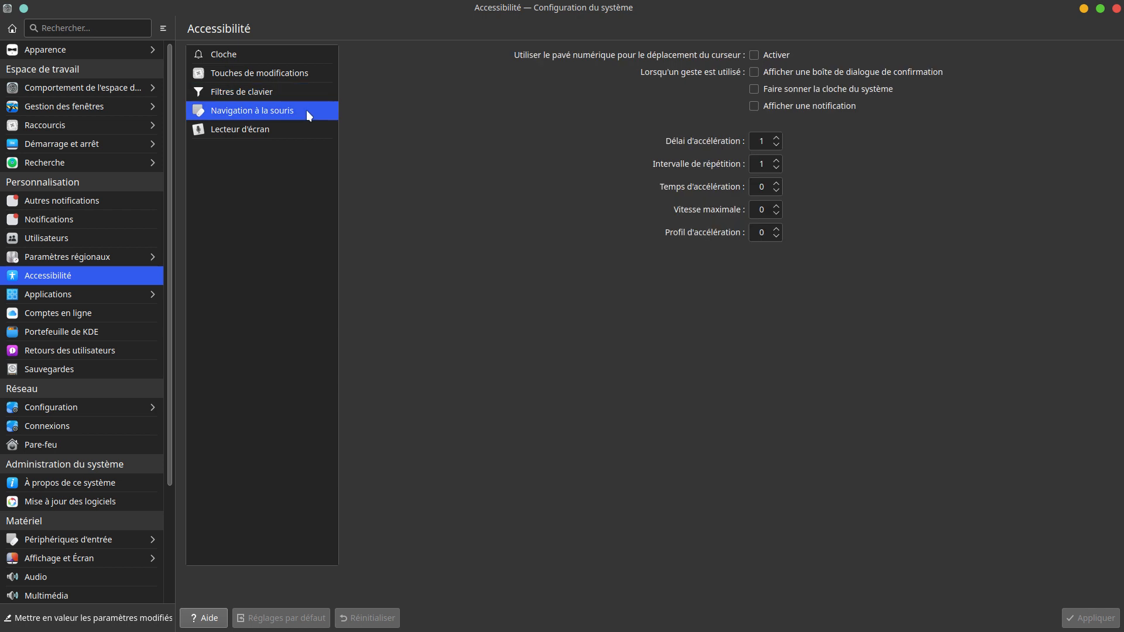
pyautogui.click(297, 131)
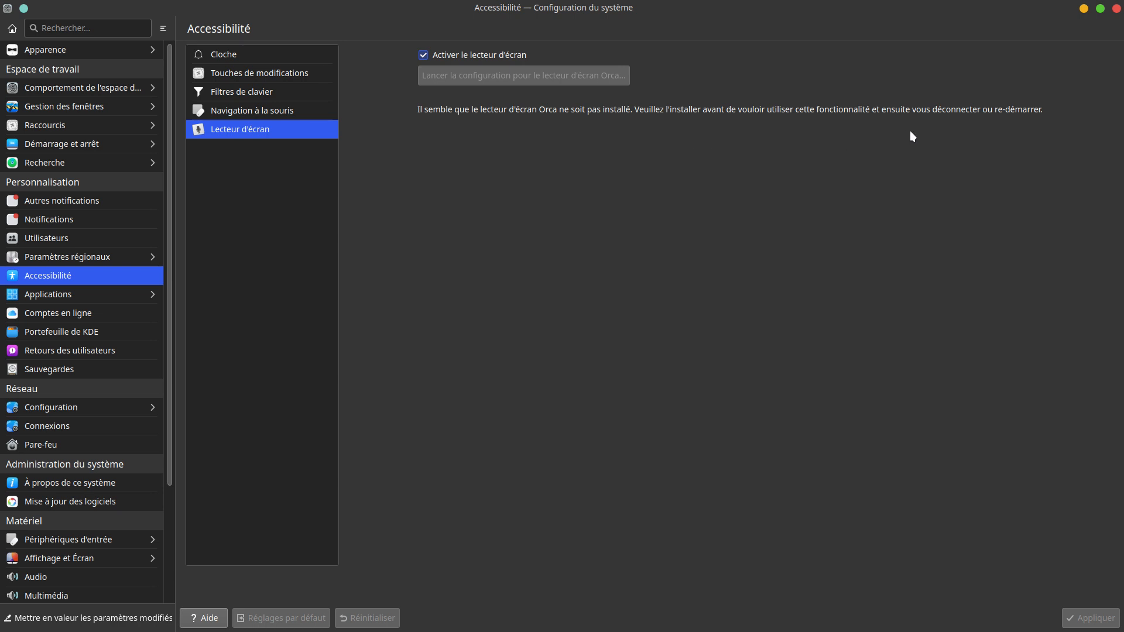
# Expand the application group in Associations de fichiers and browse its known file types through to the end.
pyautogui.click(101, 294)
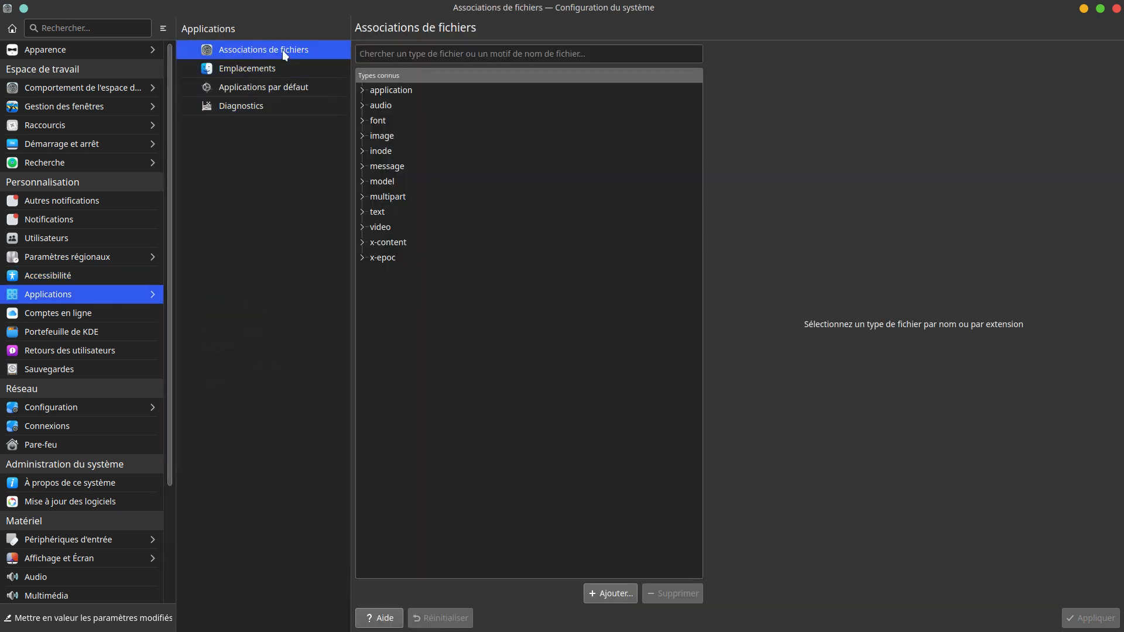
pyautogui.click(362, 90)
pyautogui.scroll(-3, 500, 396)
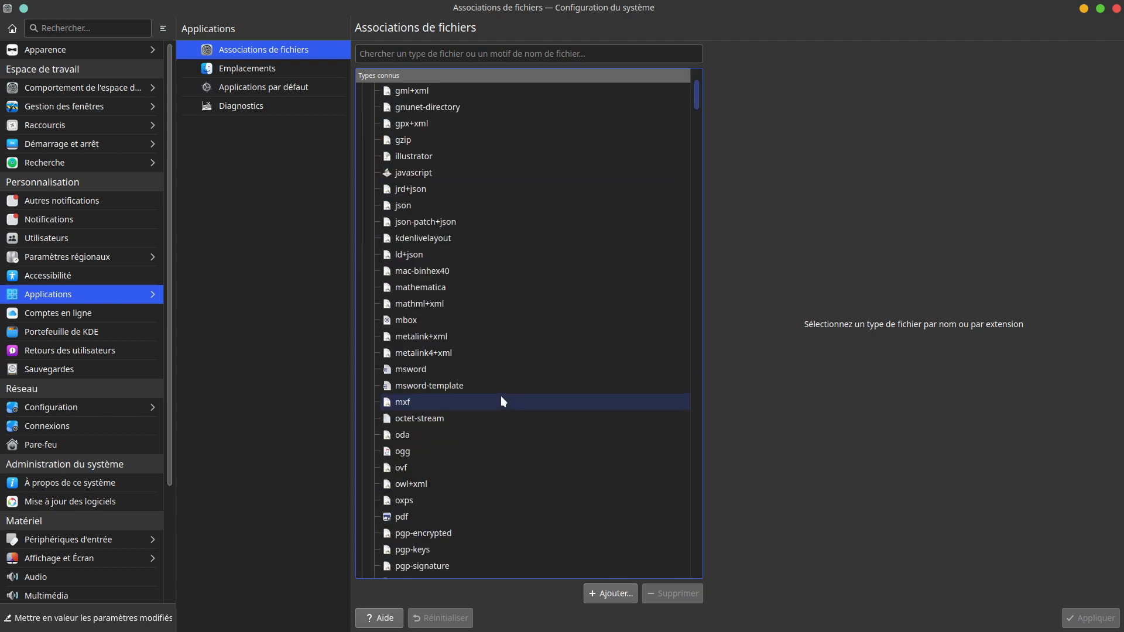
pyautogui.scroll(-15, 502, 401)
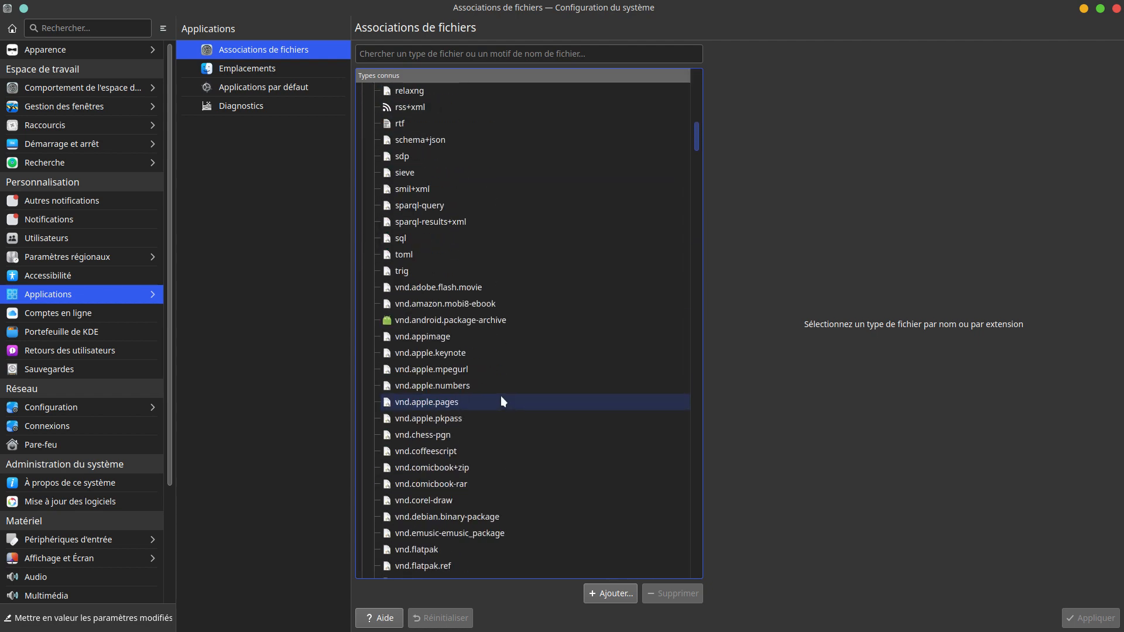
pyautogui.scroll(-20, 502, 399)
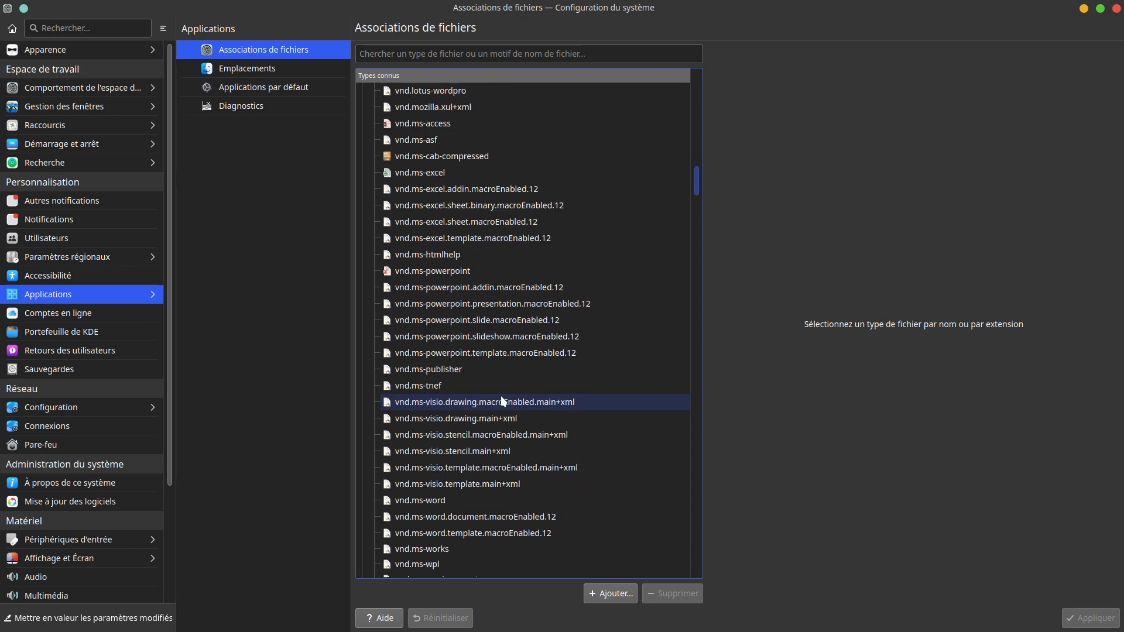
pyautogui.scroll(-20, 502, 401)
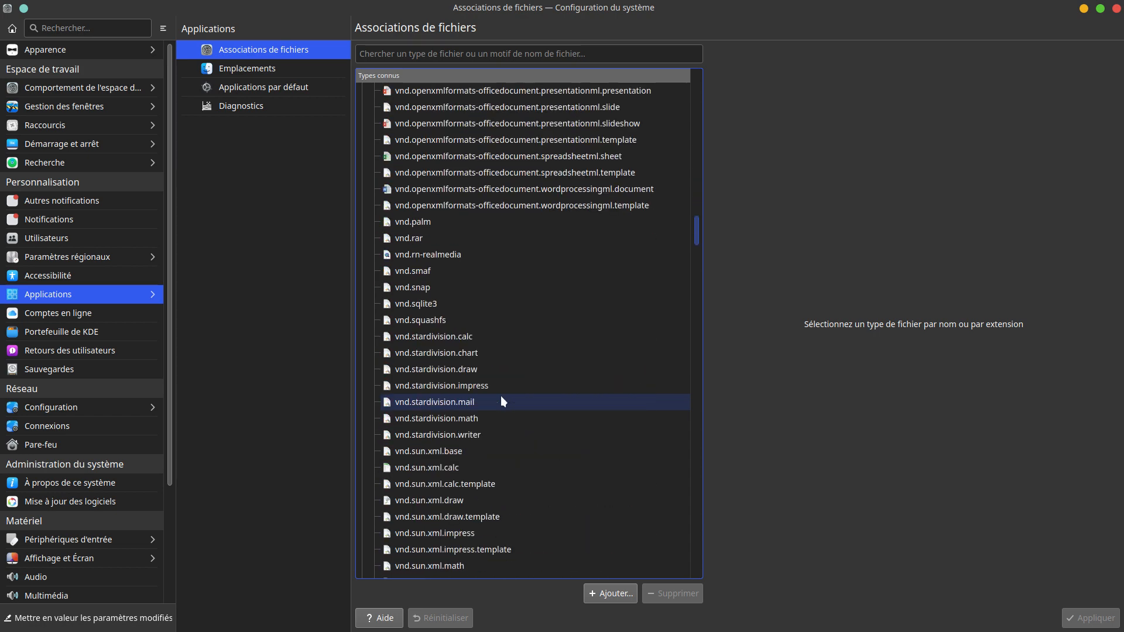
pyautogui.scroll(-20, 501, 402)
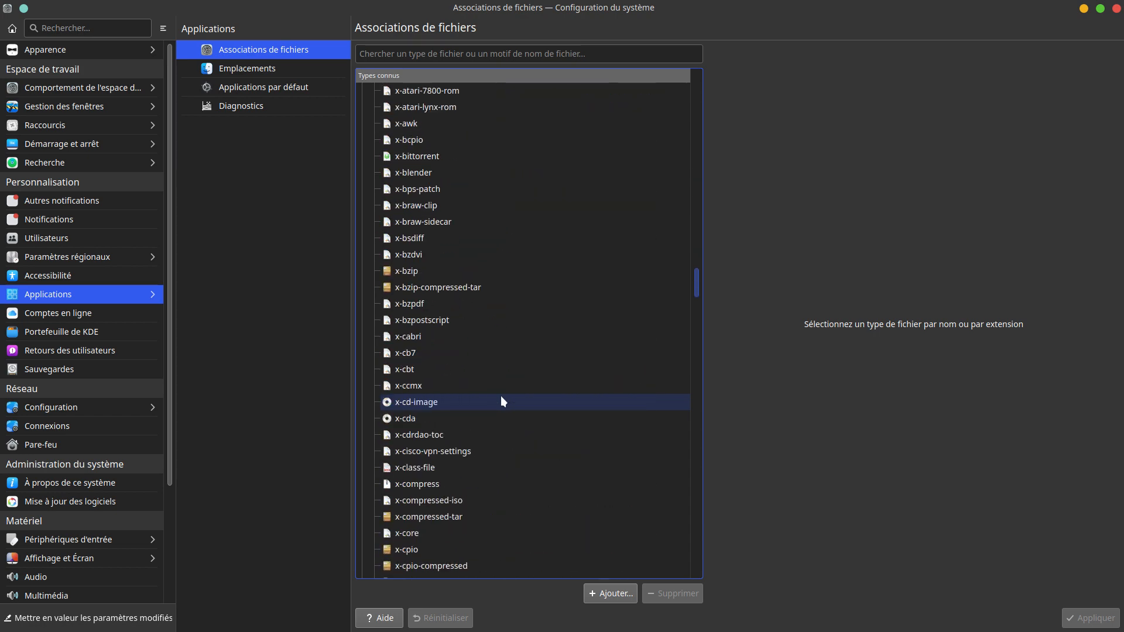
pyautogui.scroll(-20, 501, 402)
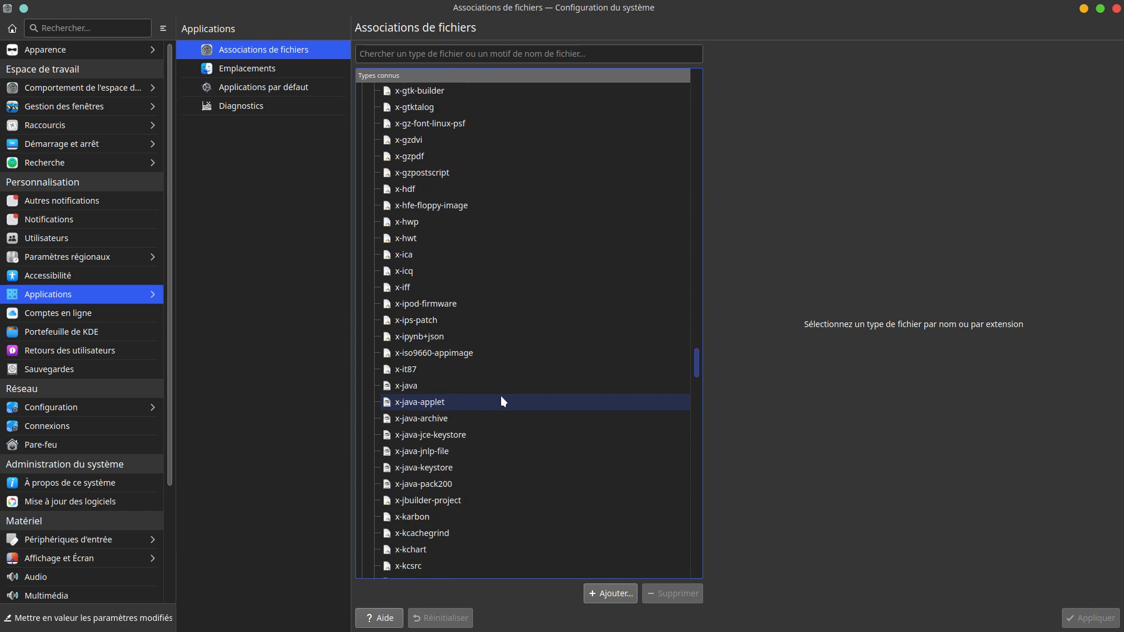
pyautogui.scroll(-20, 501, 401)
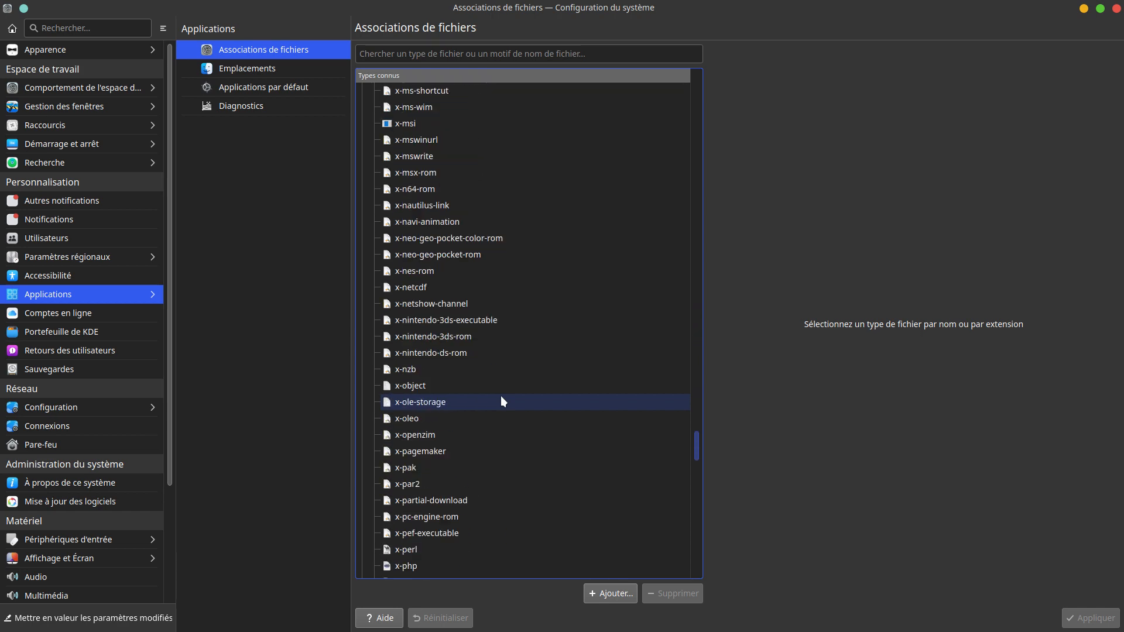
pyautogui.scroll(-20, 501, 401)
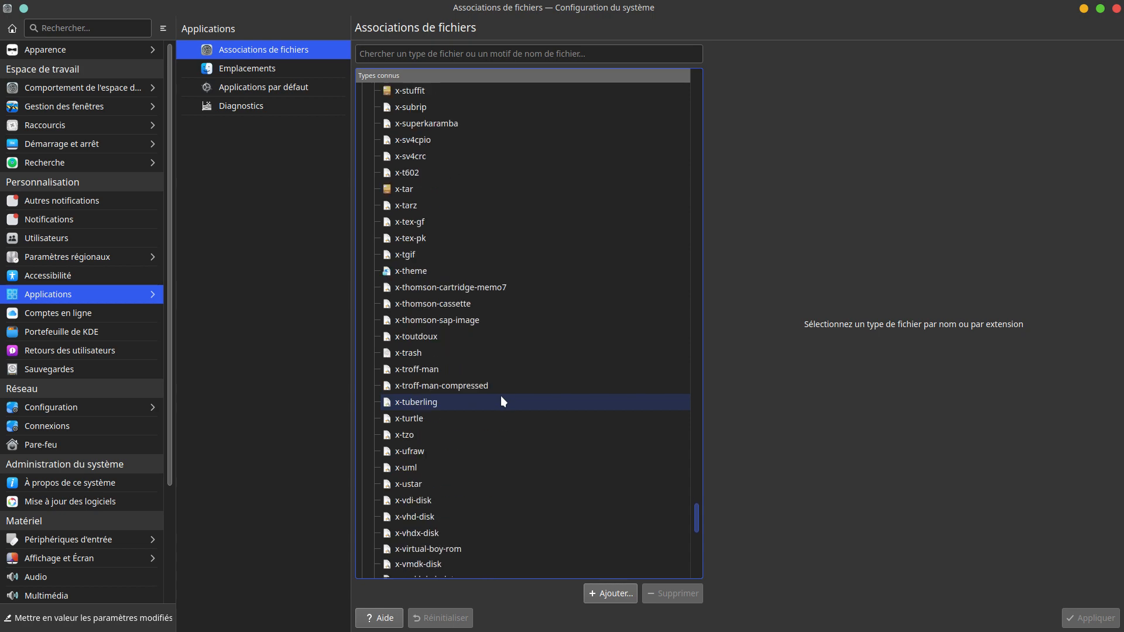
pyautogui.scroll(-12, 501, 402)
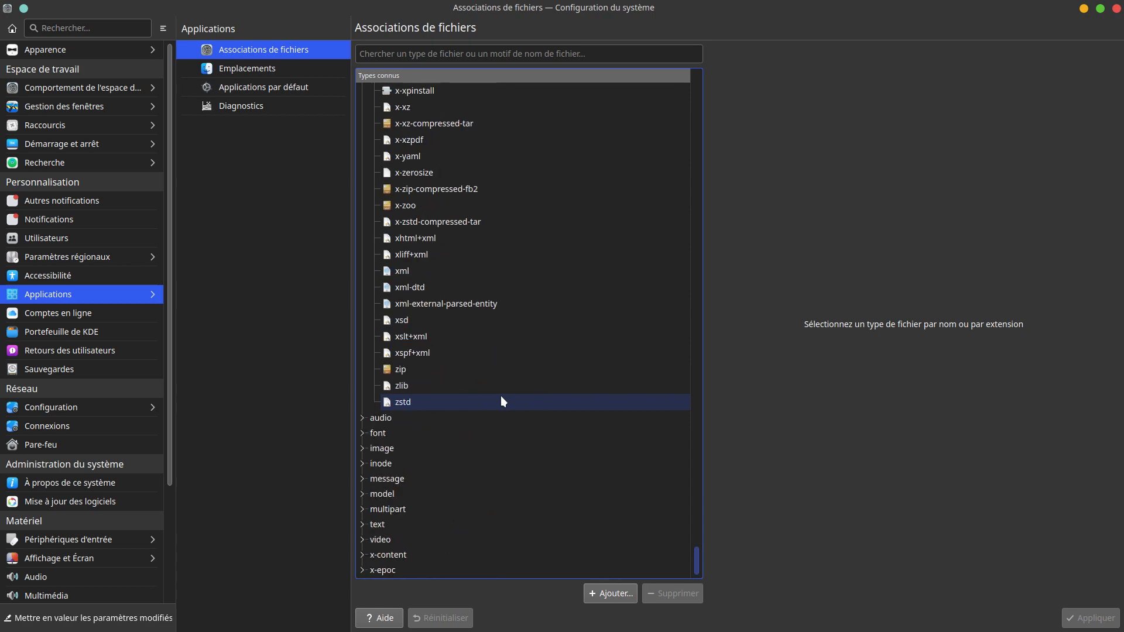
pyautogui.moveTo(698, 556); pyautogui.dragTo(643, 547)
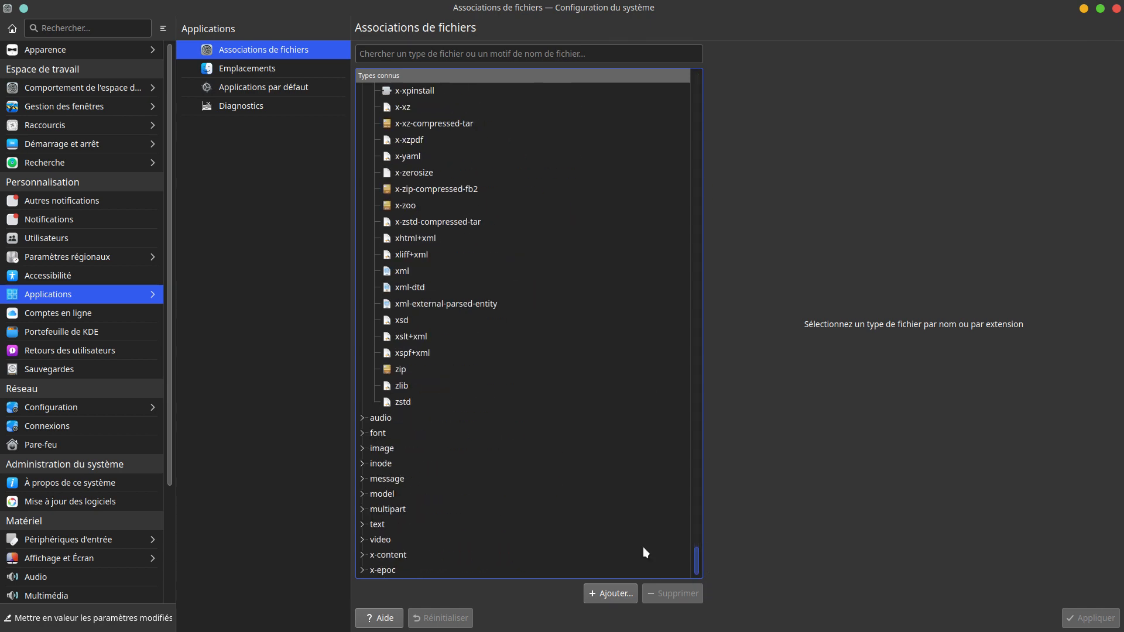
# Expand the audio group of known file types and browse its formats.
pyautogui.click(361, 417)
pyautogui.scroll(-2, 500, 432)
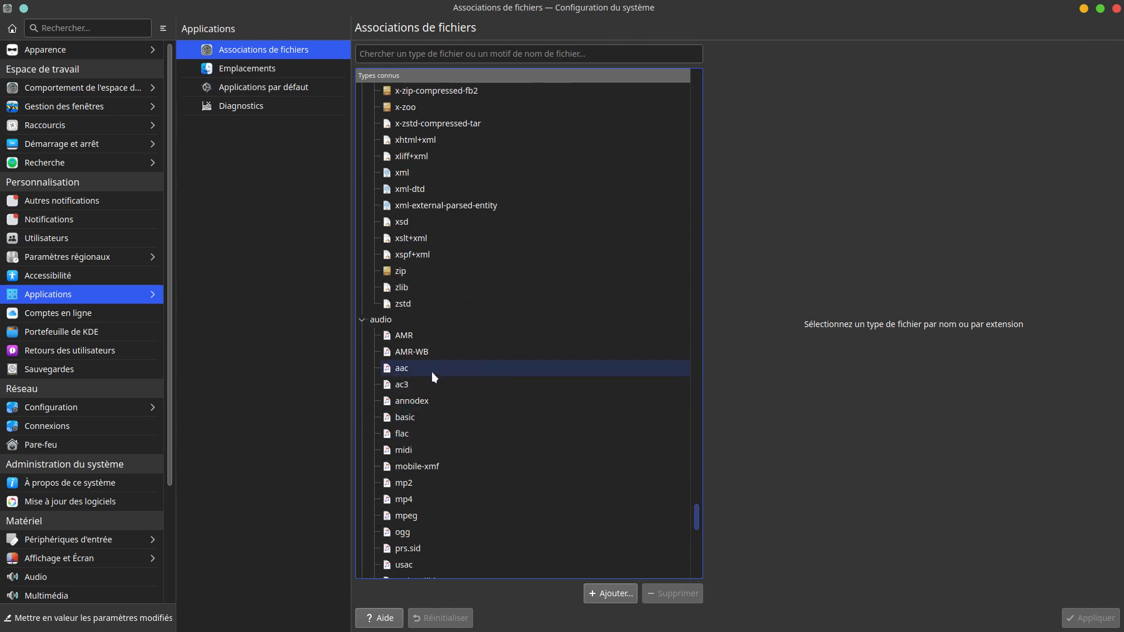
pyautogui.scroll(-2, 433, 393)
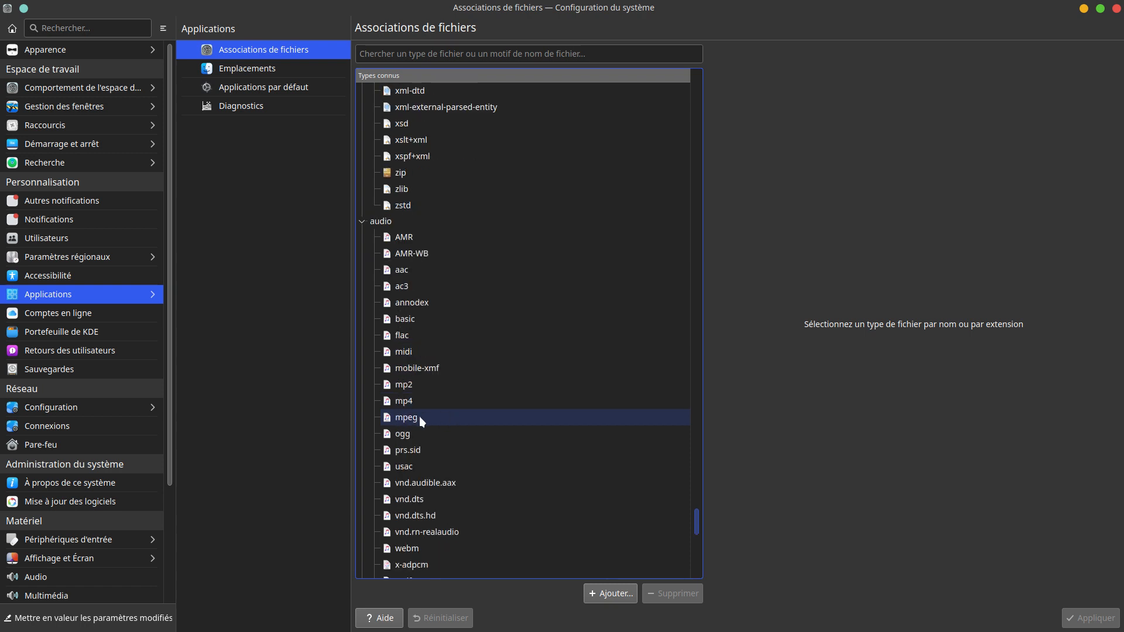
pyautogui.scroll(-2, 439, 401)
pyautogui.scroll(-1, 441, 416)
pyautogui.scroll(-1, 443, 424)
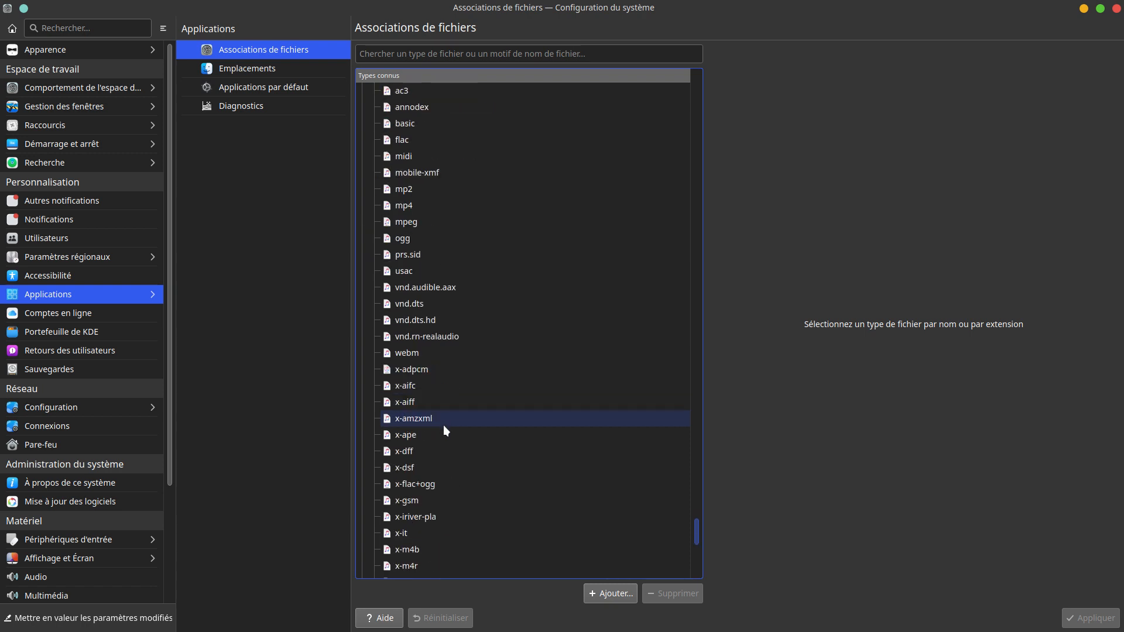
# Show the mpeg audio file type and examine its application preference order, selecting Clementine, Lecteur multimédia VLC and MP4Client in turn.
pyautogui.click(398, 225)
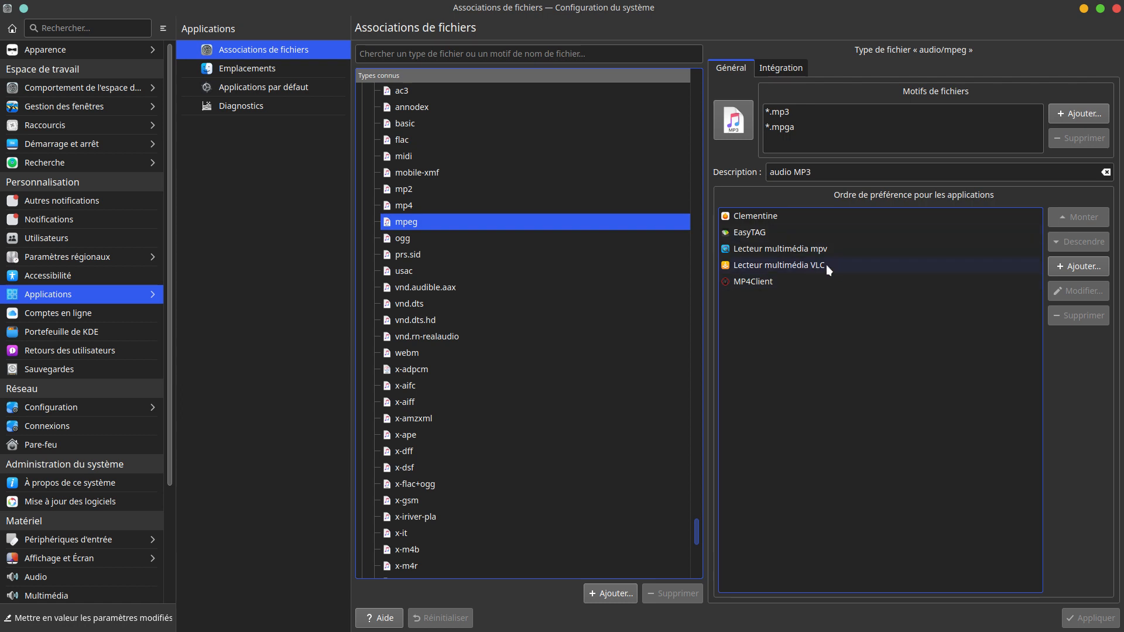
pyautogui.click(767, 282)
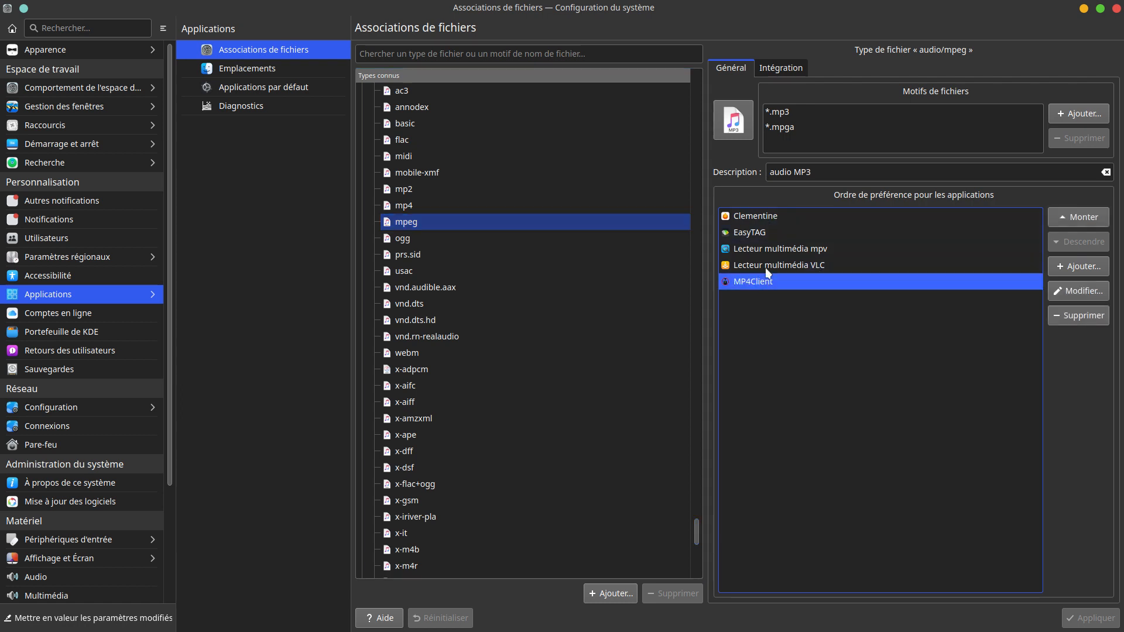
pyautogui.click(764, 215)
pyautogui.click(753, 264)
pyautogui.click(753, 283)
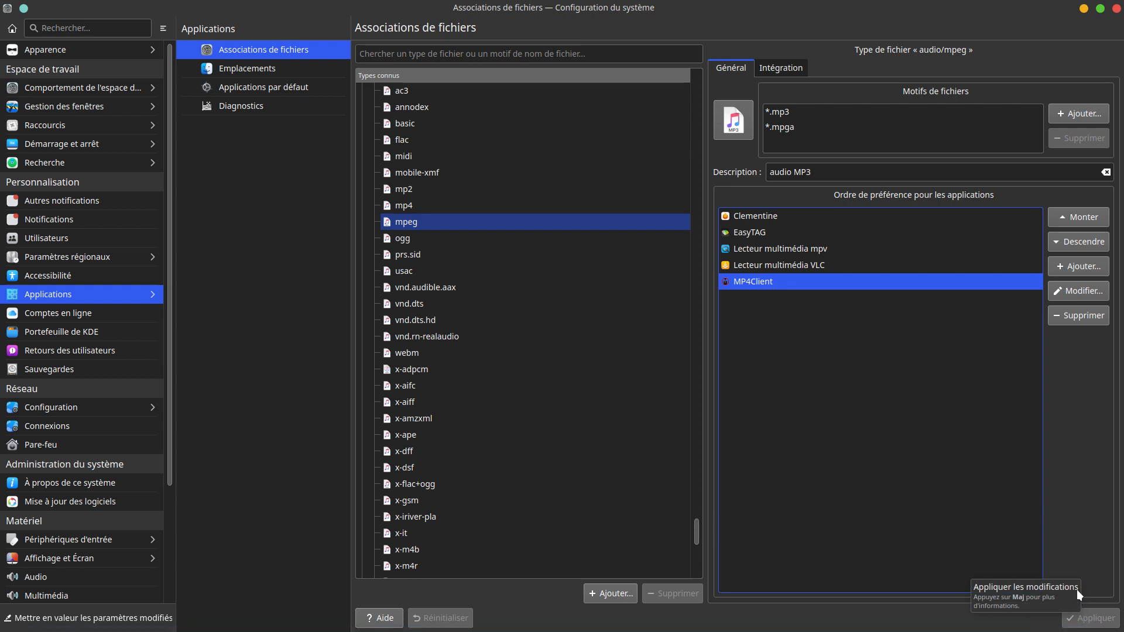
# View the default folder paths in the Emplacements settings, starting with the Bureau folder.
pyautogui.click(258, 71)
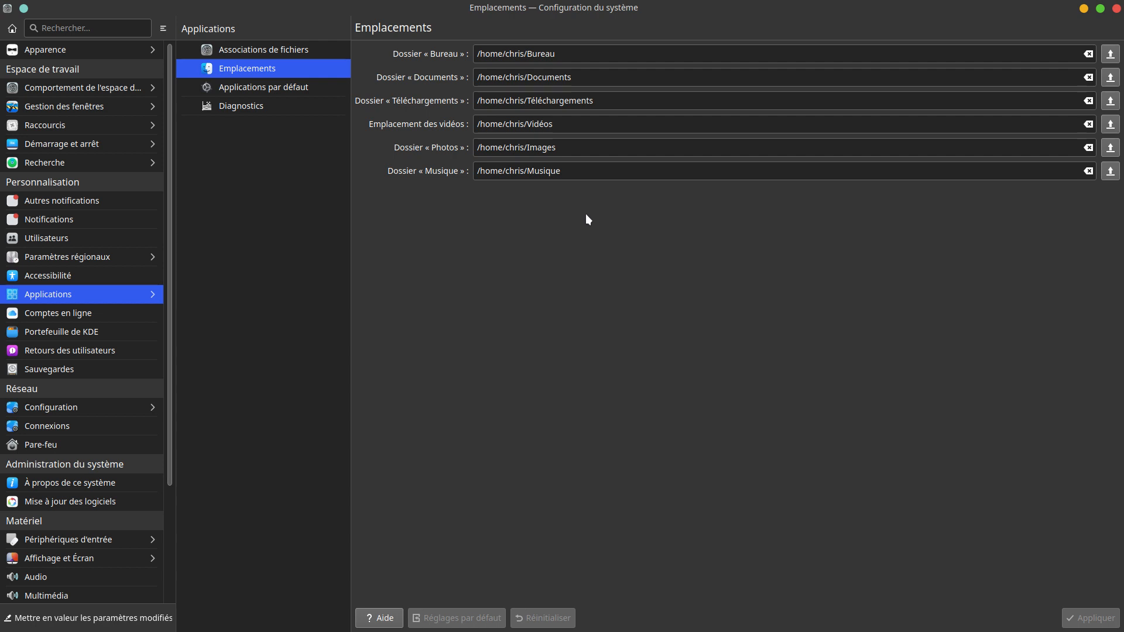
pyautogui.click(574, 55)
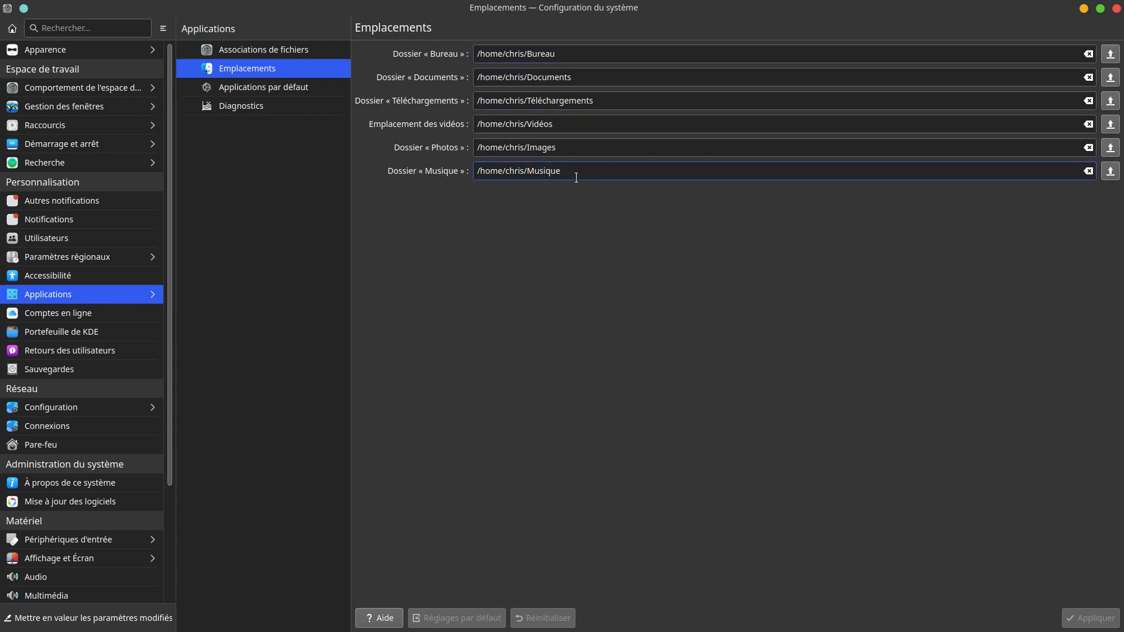
# Inspect the folder chooser for the Musique location and dismiss it without selecting another folder.
pyautogui.click(1108, 177)
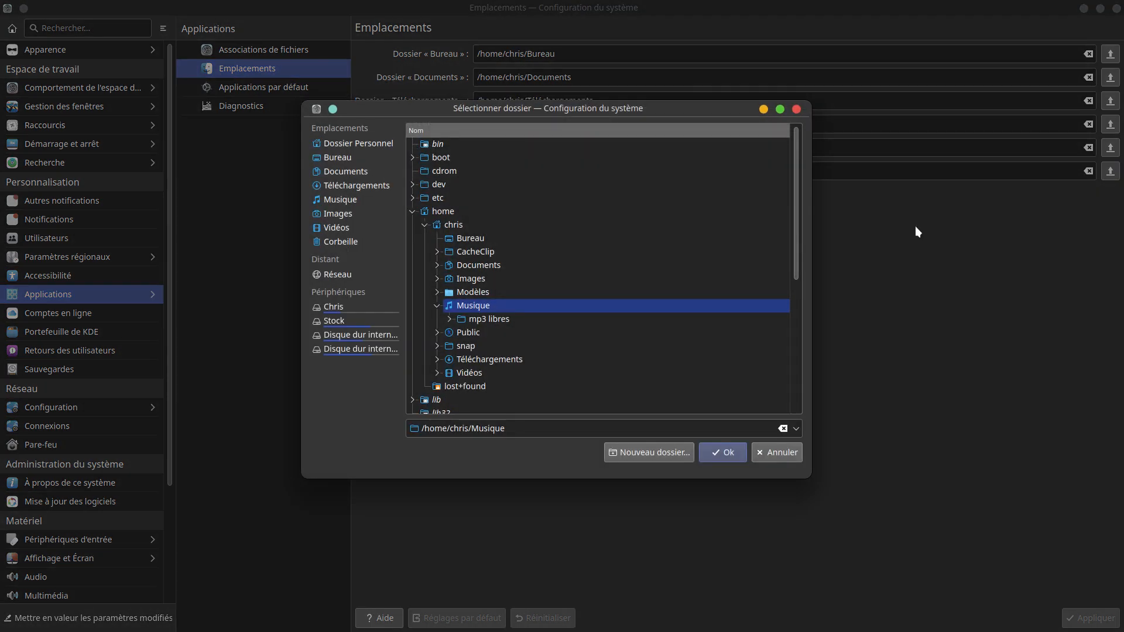
pyautogui.click(768, 452)
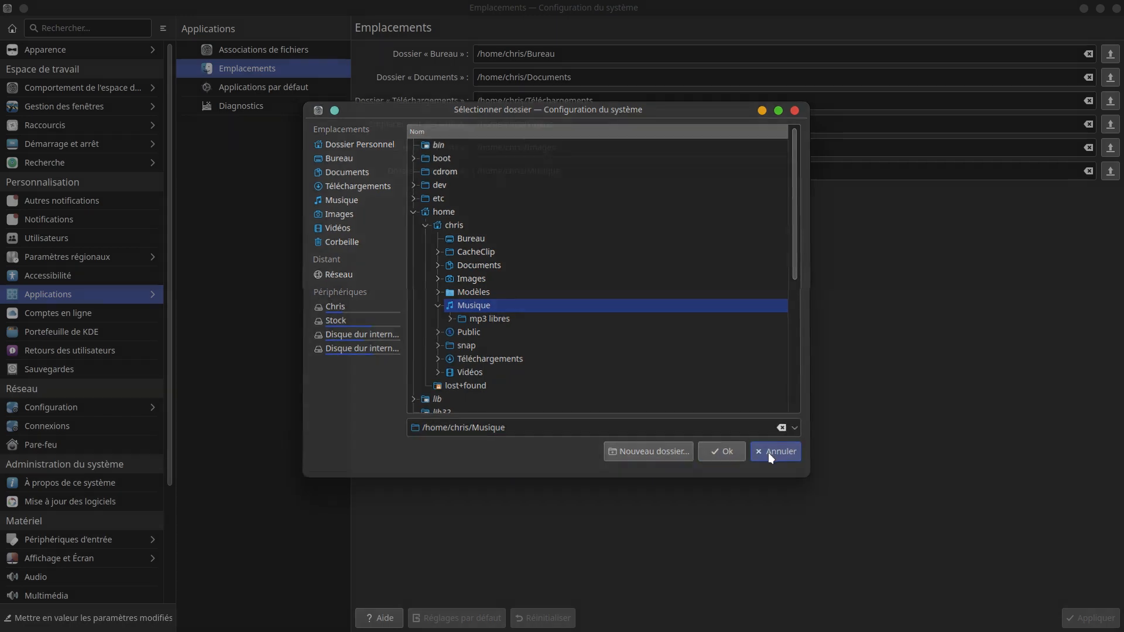
# Show the Applications par défaut settings and examine the available choices for web browser and e-mail client.
pyautogui.click(284, 91)
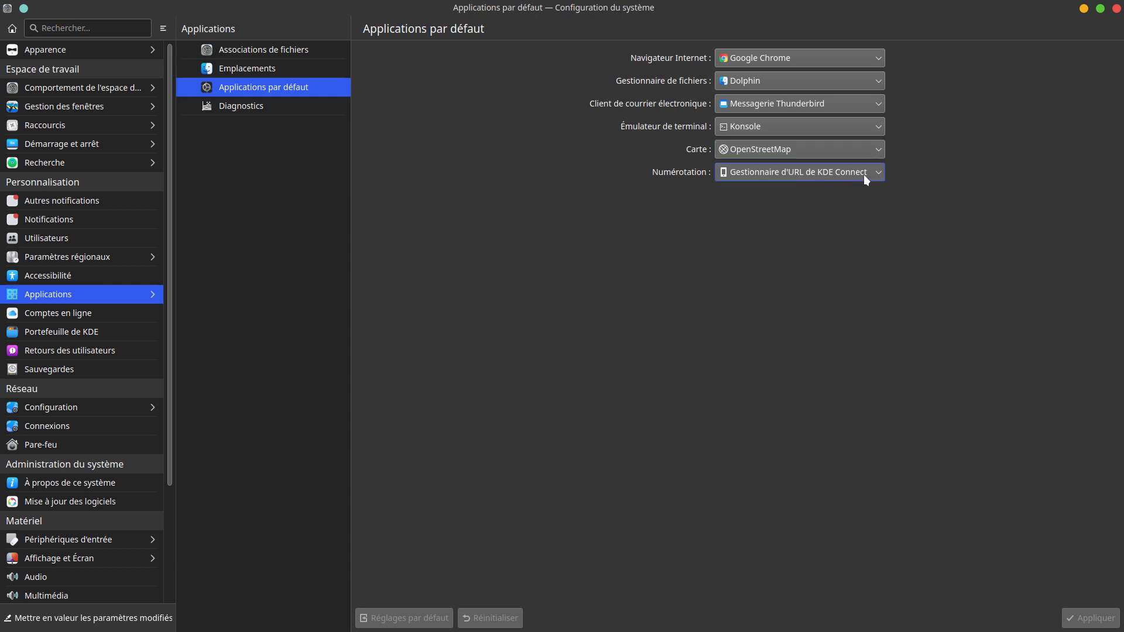
pyautogui.click(879, 59)
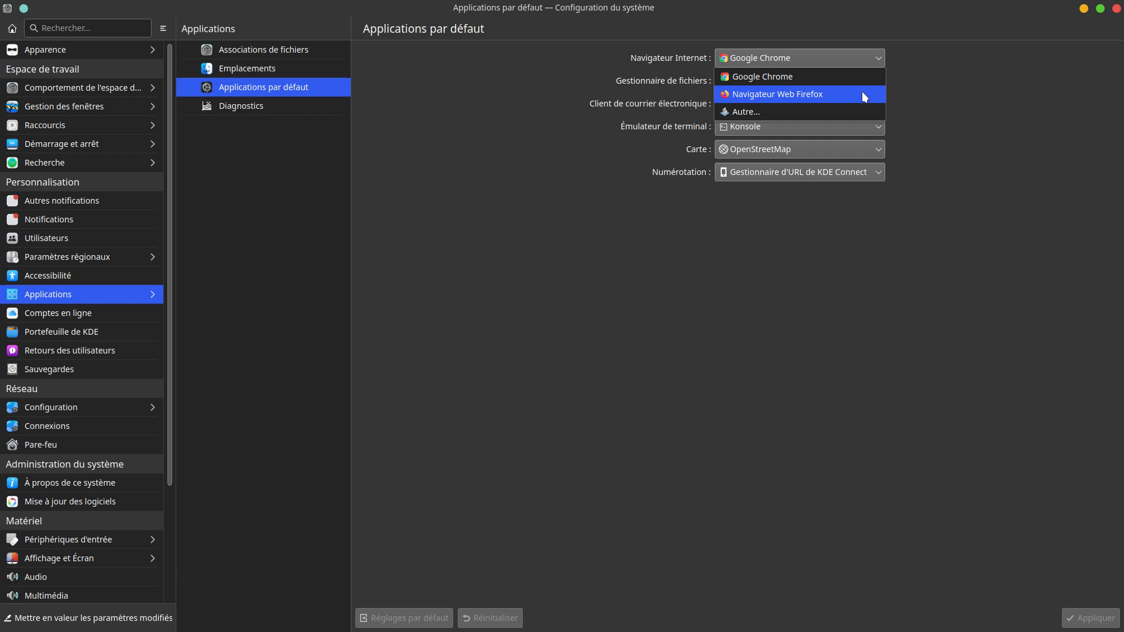
pyautogui.click(995, 97)
pyautogui.click(880, 106)
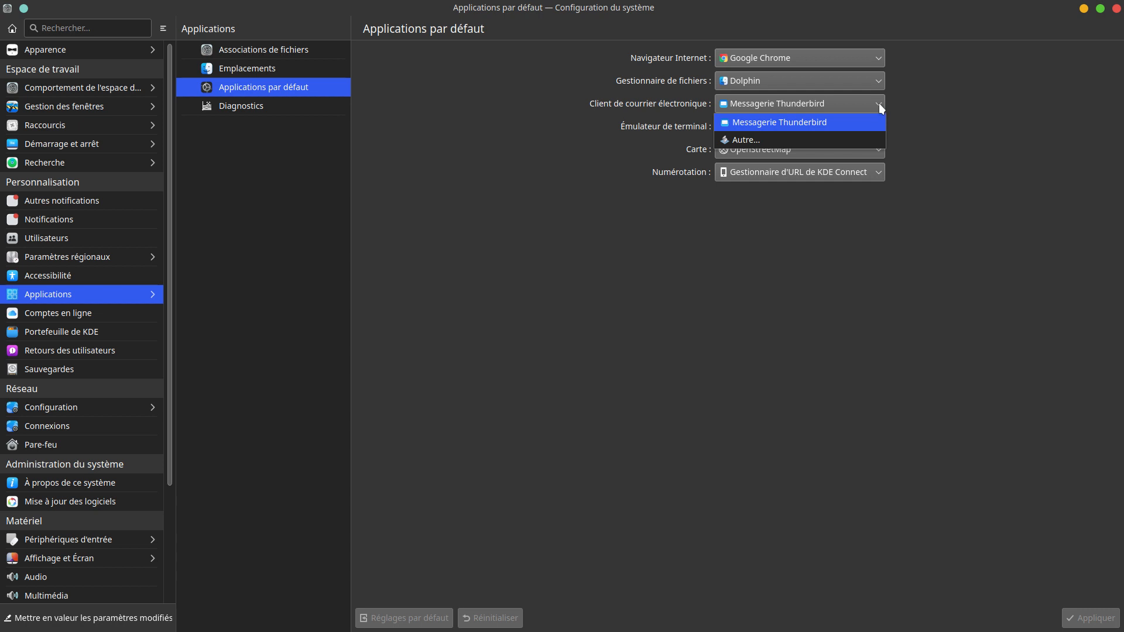
pyautogui.click(917, 100)
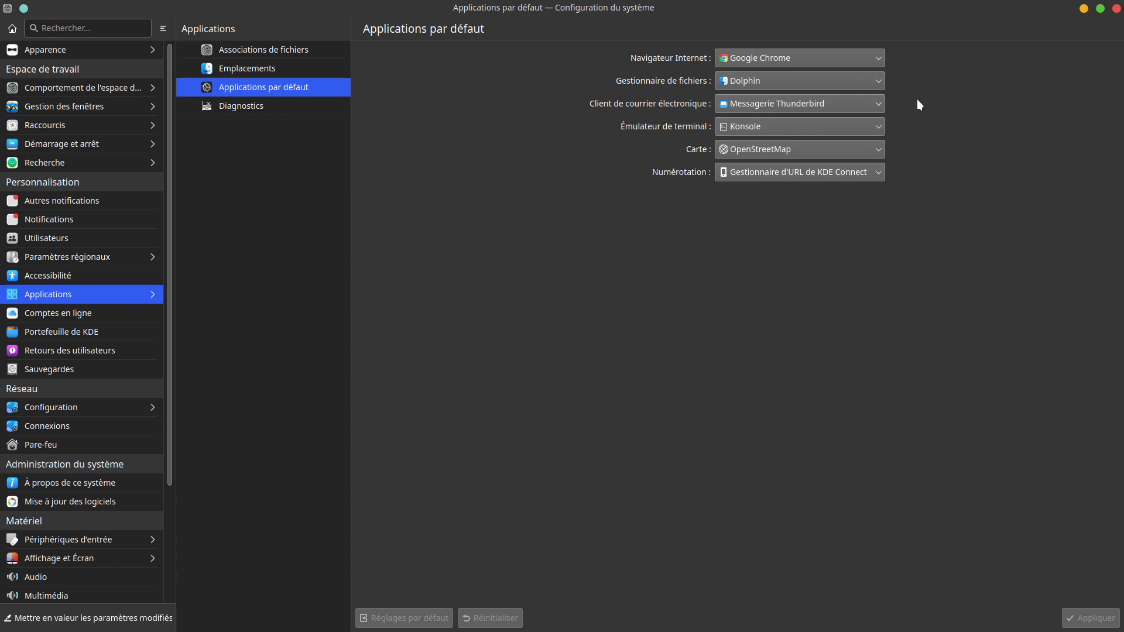
# View the Diagnostics settings and the account types that can be added in Comptes en ligne.
pyautogui.click(250, 106)
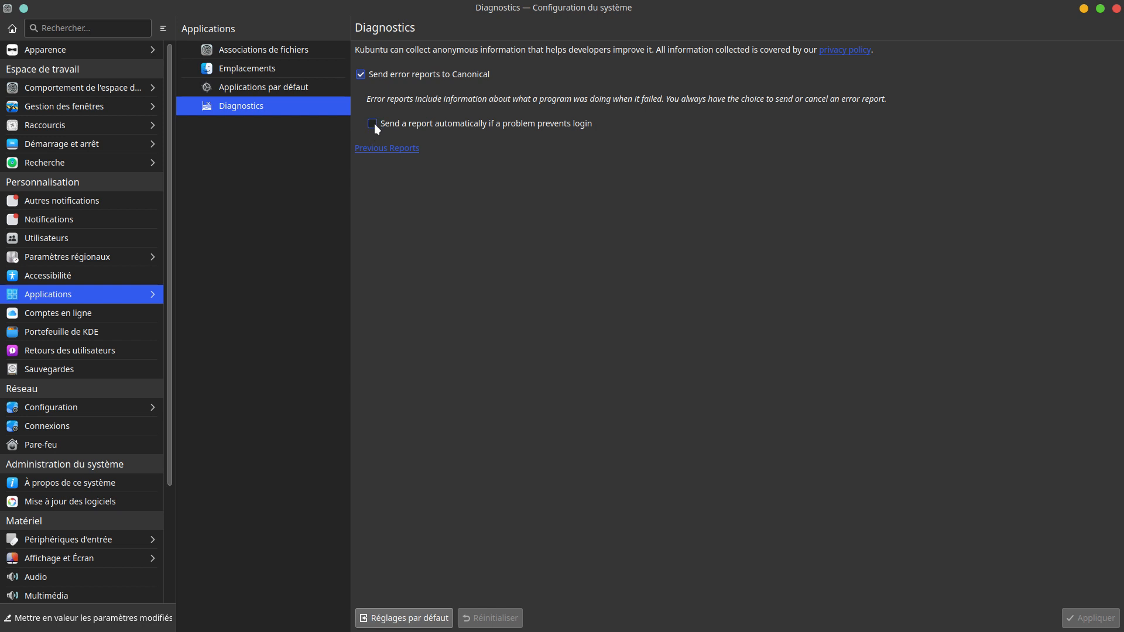
pyautogui.click(89, 311)
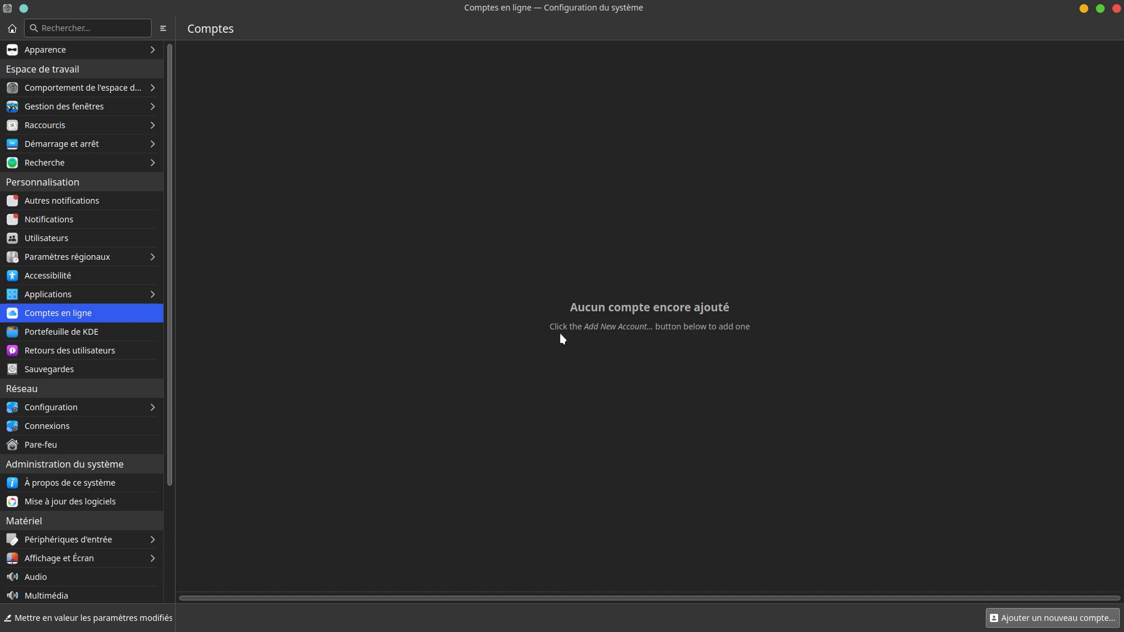
pyautogui.click(1022, 618)
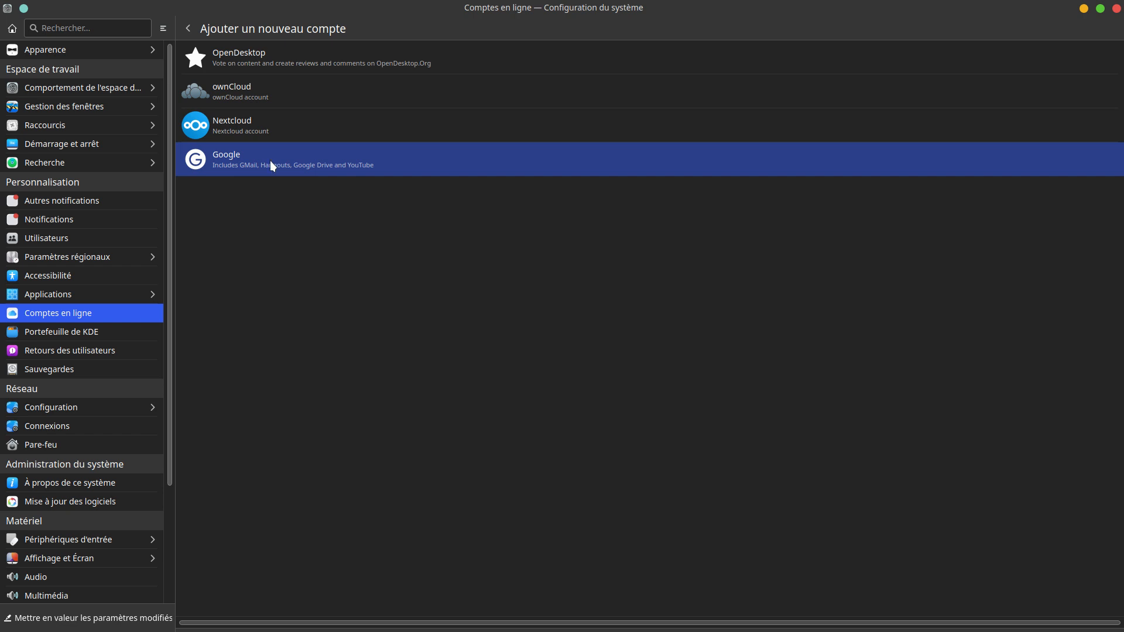
# View the Portefeuille de KDE preferences and access control, followed by the Retours des utilisateurs settings.
pyautogui.click(113, 331)
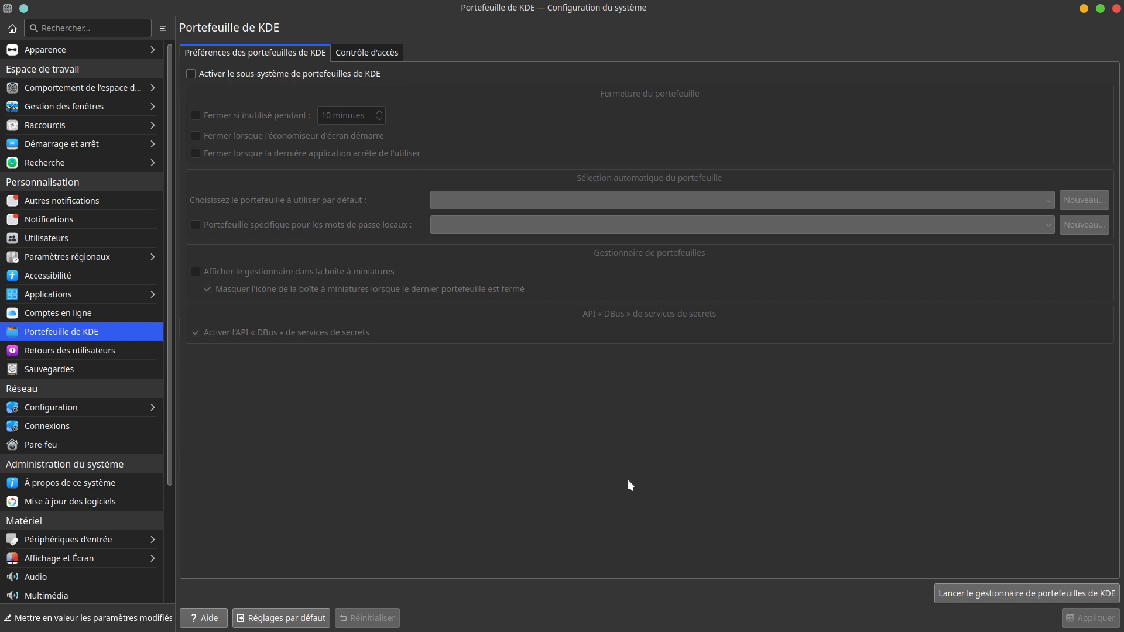
pyautogui.click(381, 57)
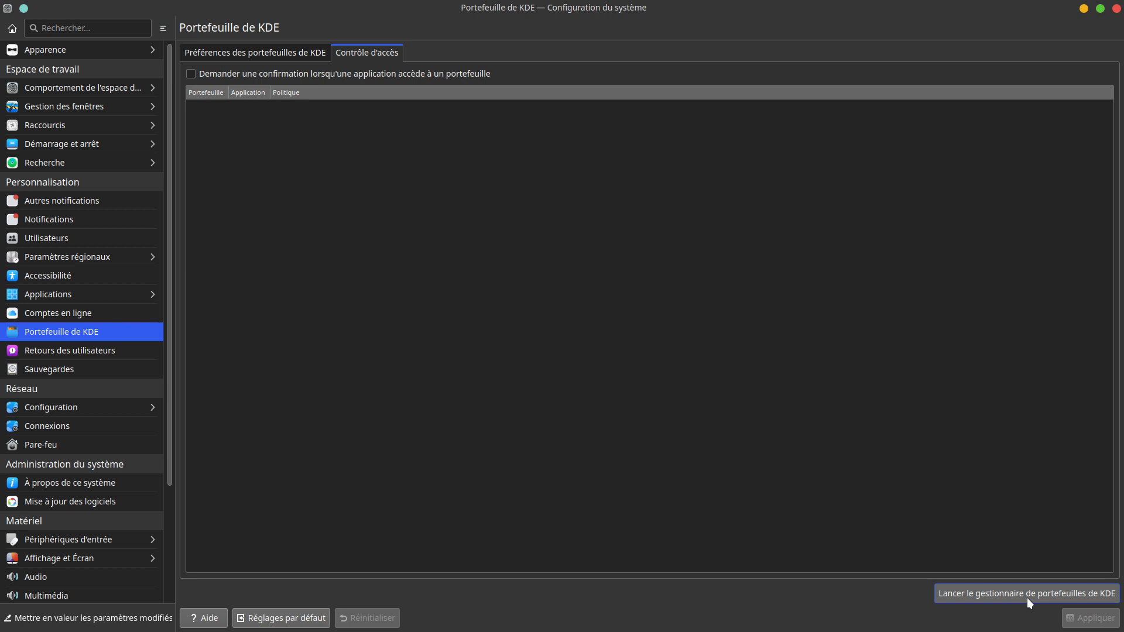
pyautogui.click(97, 351)
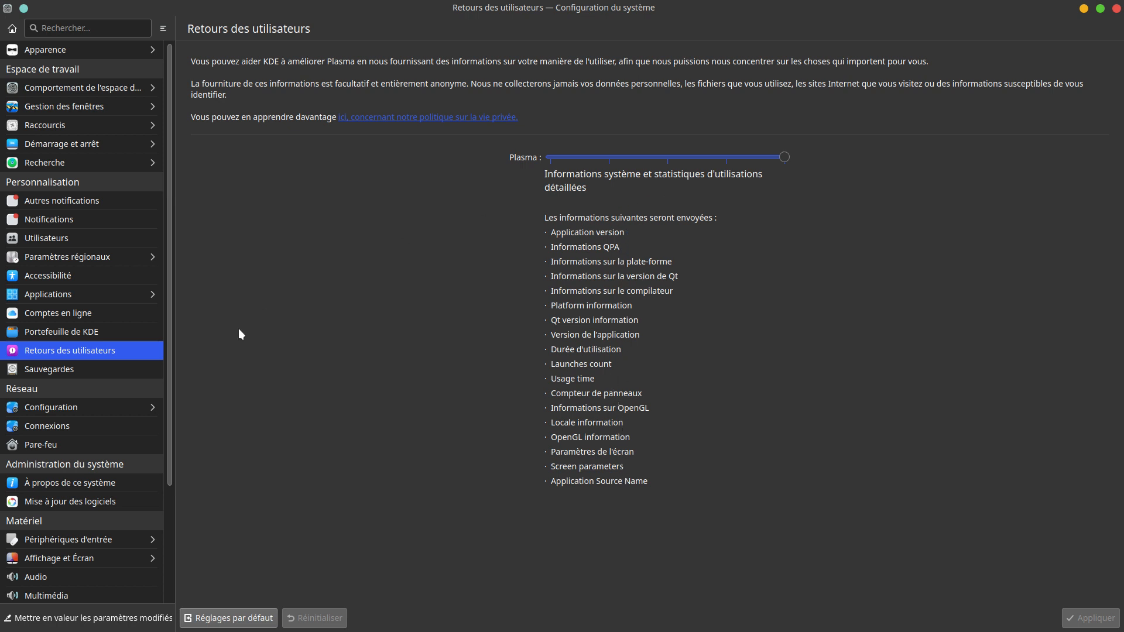
# Enable backups in the Sauvegardes settings and add a new backup plan.
pyautogui.click(68, 370)
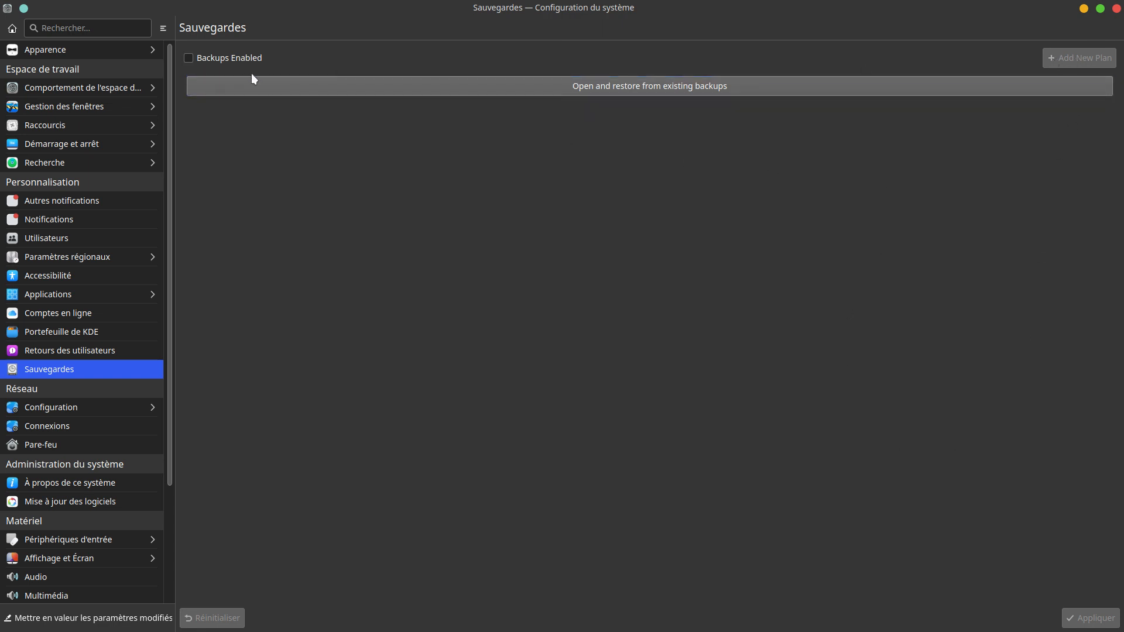
pyautogui.click(186, 58)
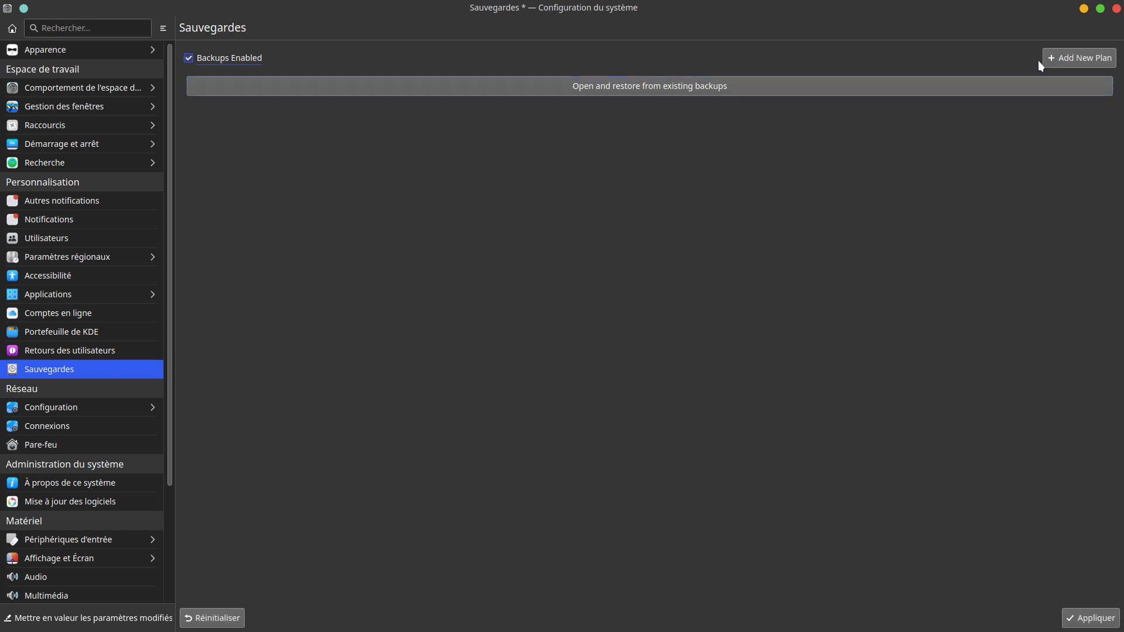
pyautogui.click(1061, 55)
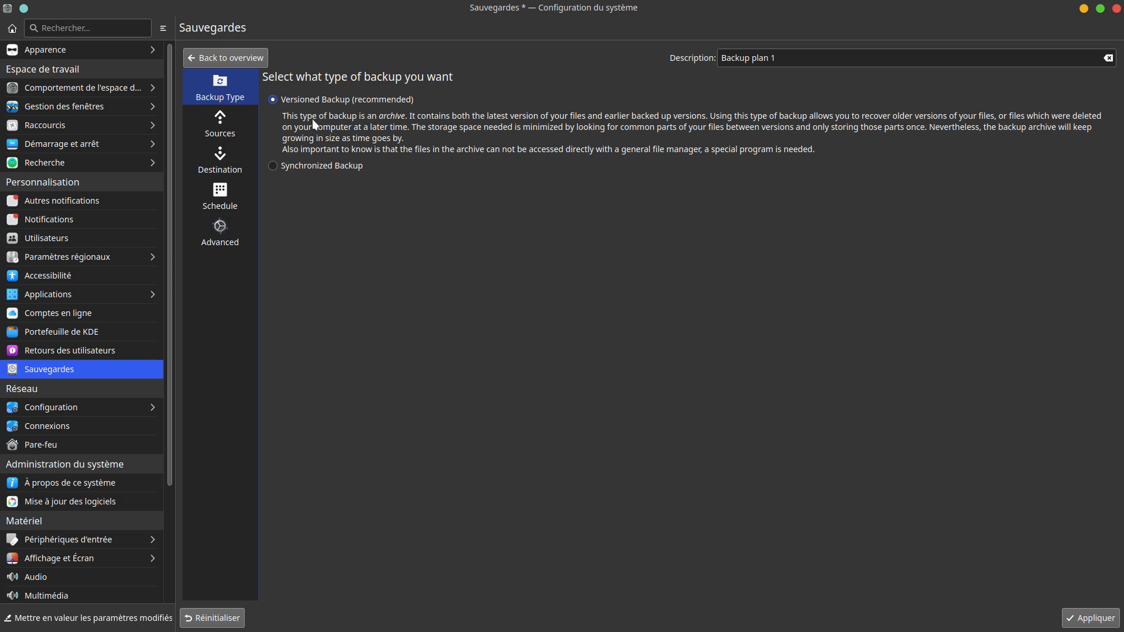
# Review the new backup plan's sources, destination, schedule and advanced options, and return to the backup overview.
pyautogui.click(221, 126)
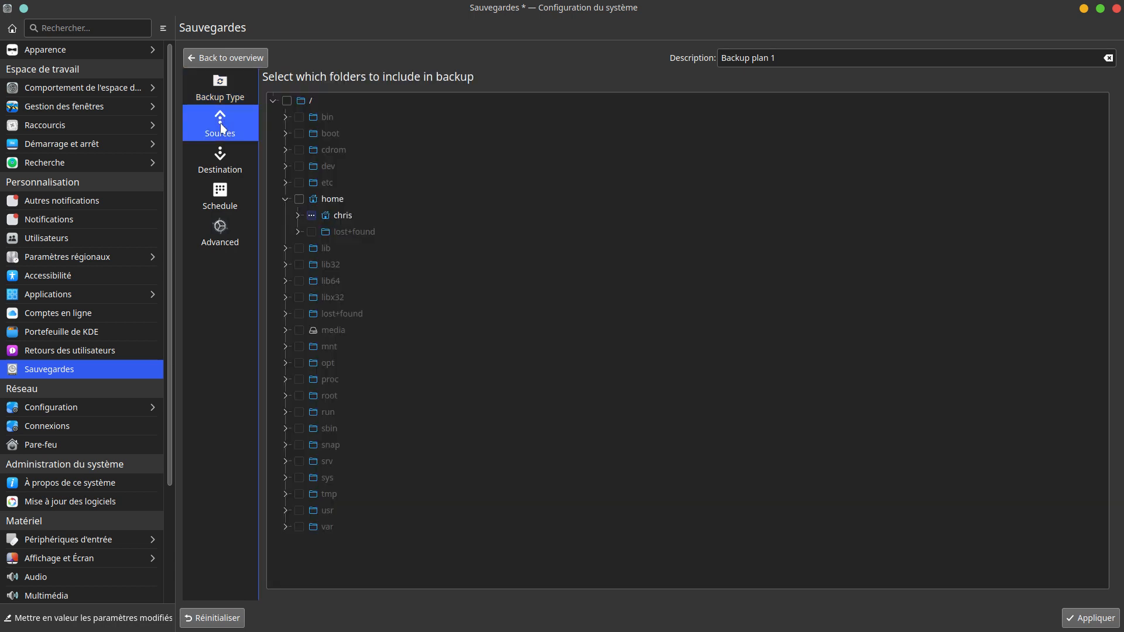
pyautogui.click(220, 163)
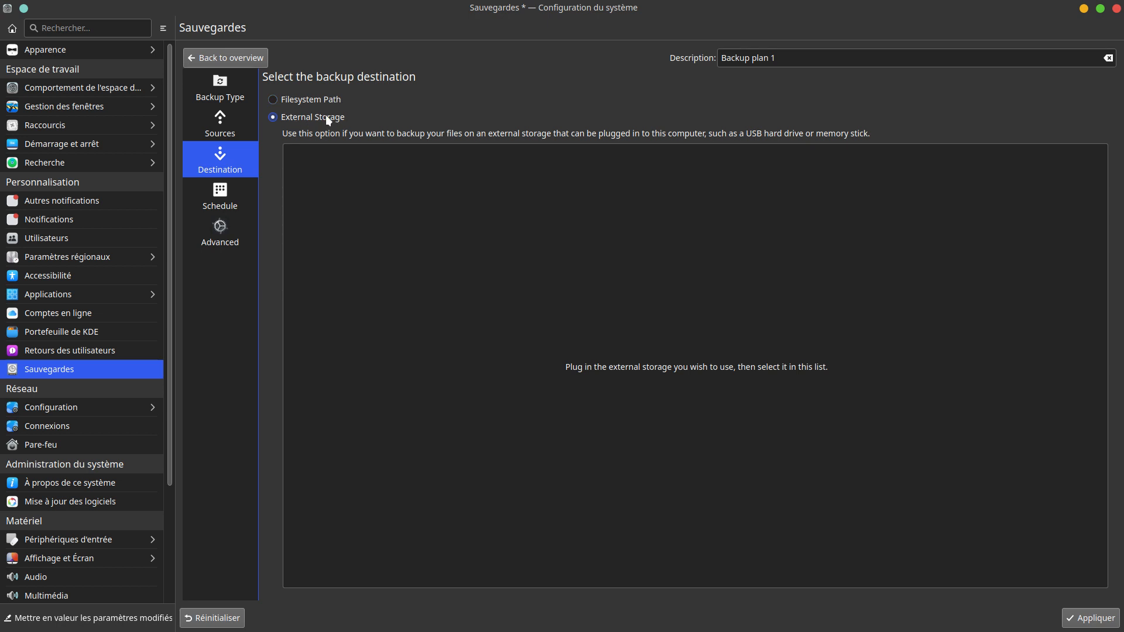
pyautogui.click(221, 196)
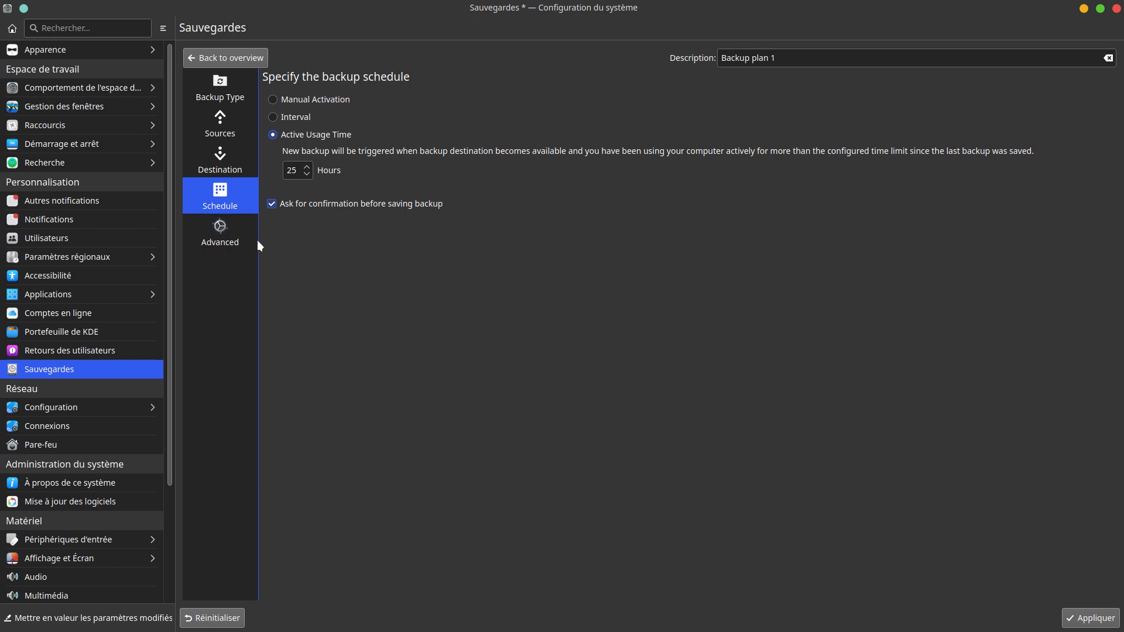
pyautogui.click(221, 237)
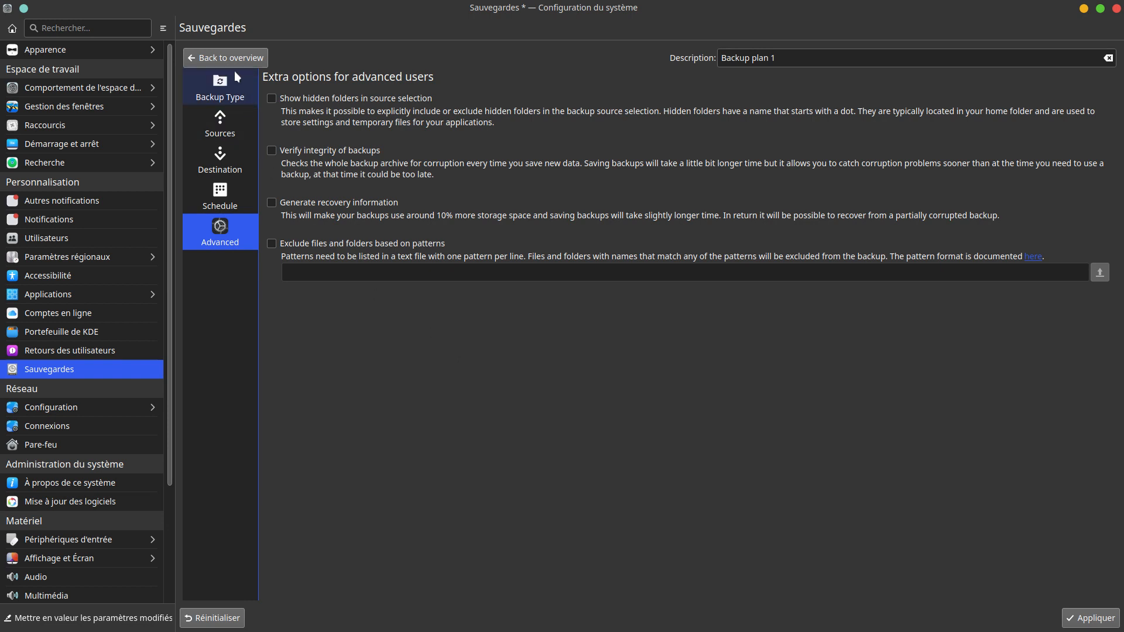
pyautogui.click(197, 57)
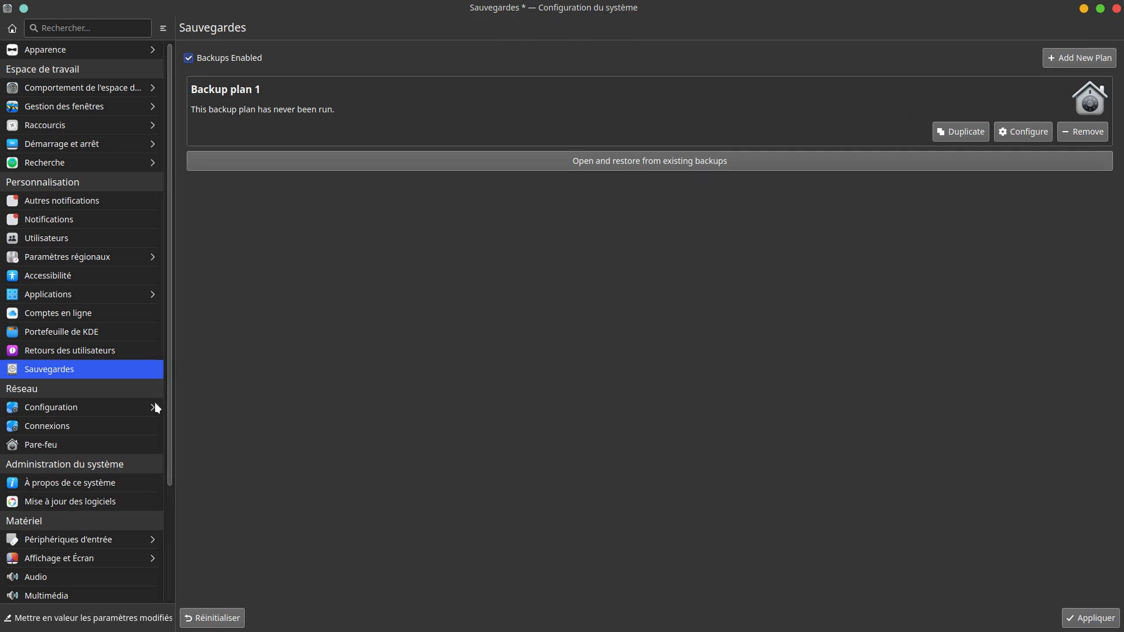
# Disable backups in the Sauvegardes settings.
pyautogui.scroll(-3, 106, 420)
pyautogui.scroll(3, 106, 420)
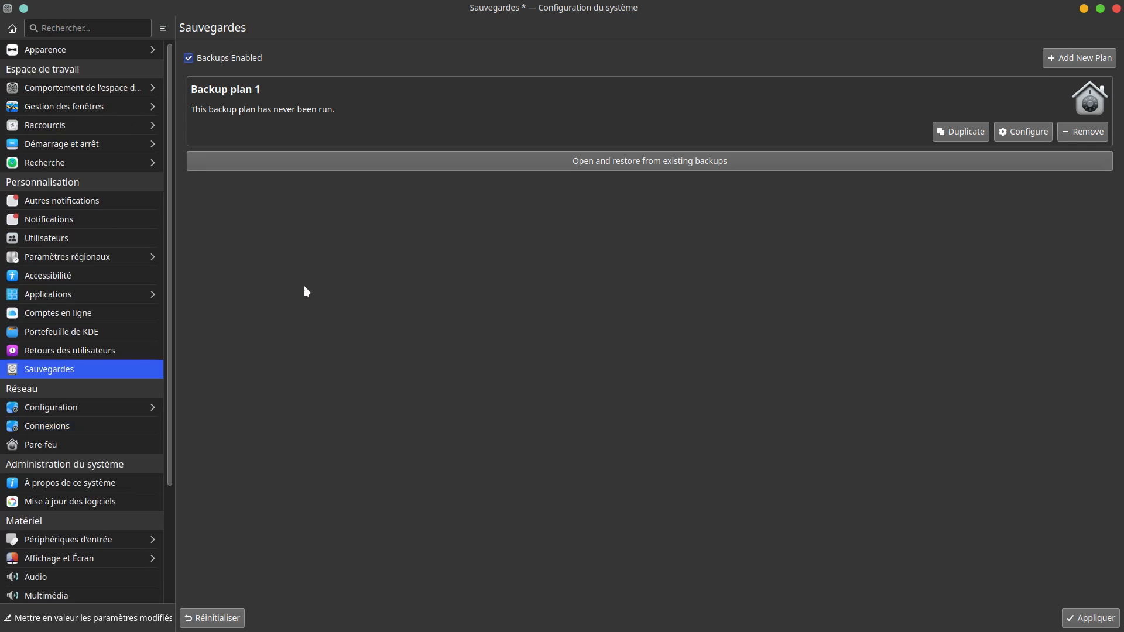
pyautogui.click(188, 59)
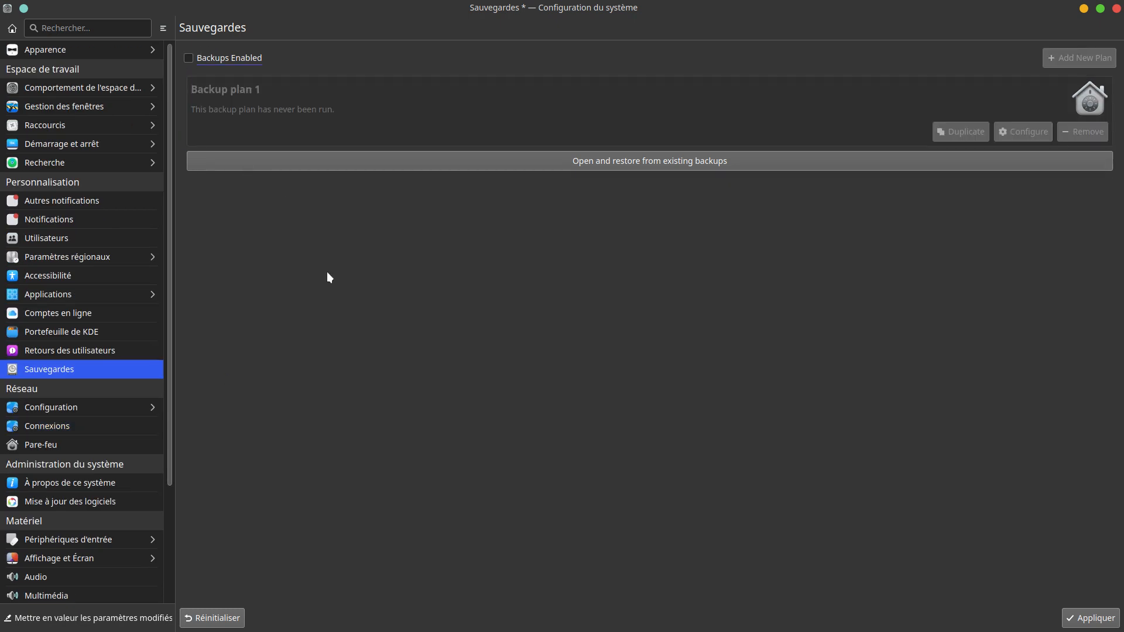